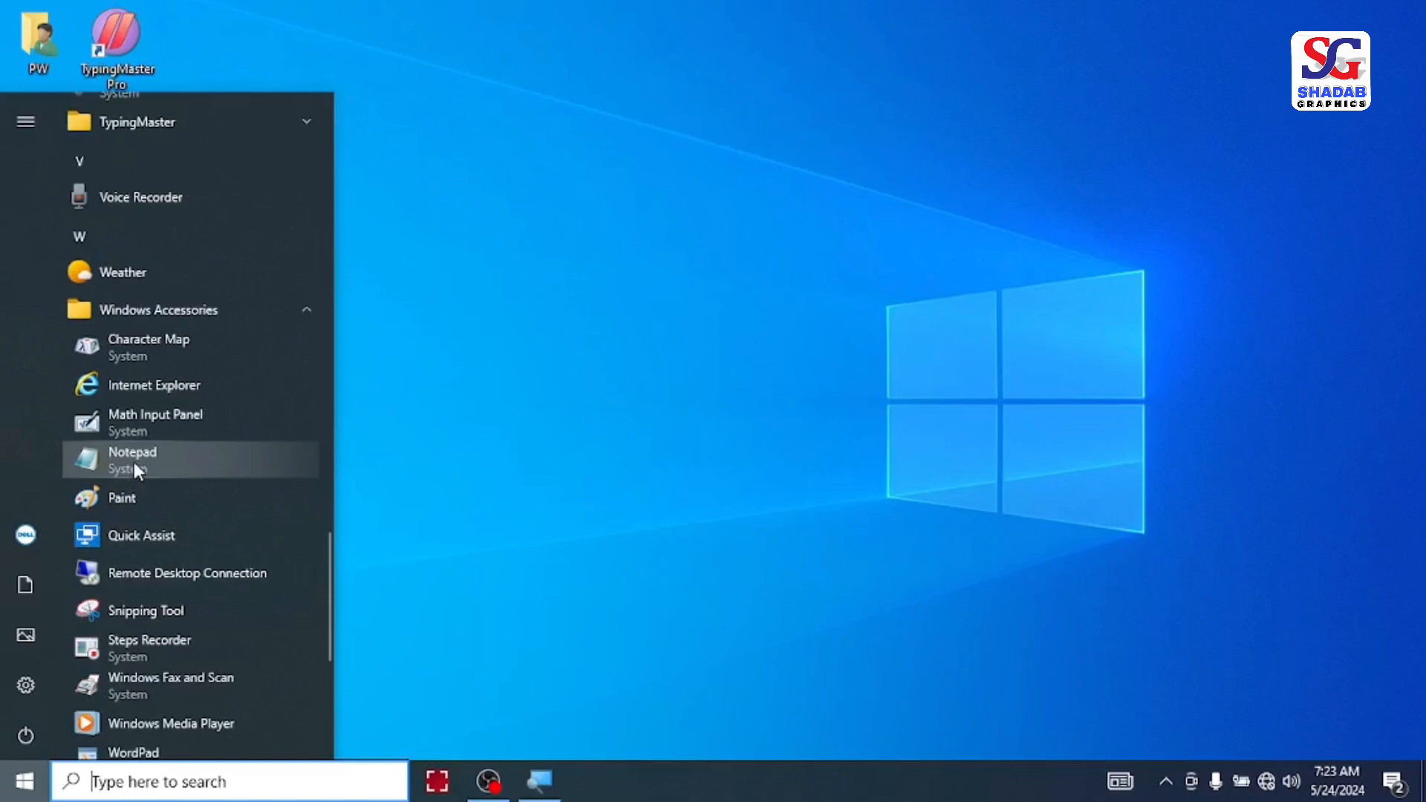
Step: Launch Notepad from the Windows Accessories programs and close its empty window
left_click(138, 460)
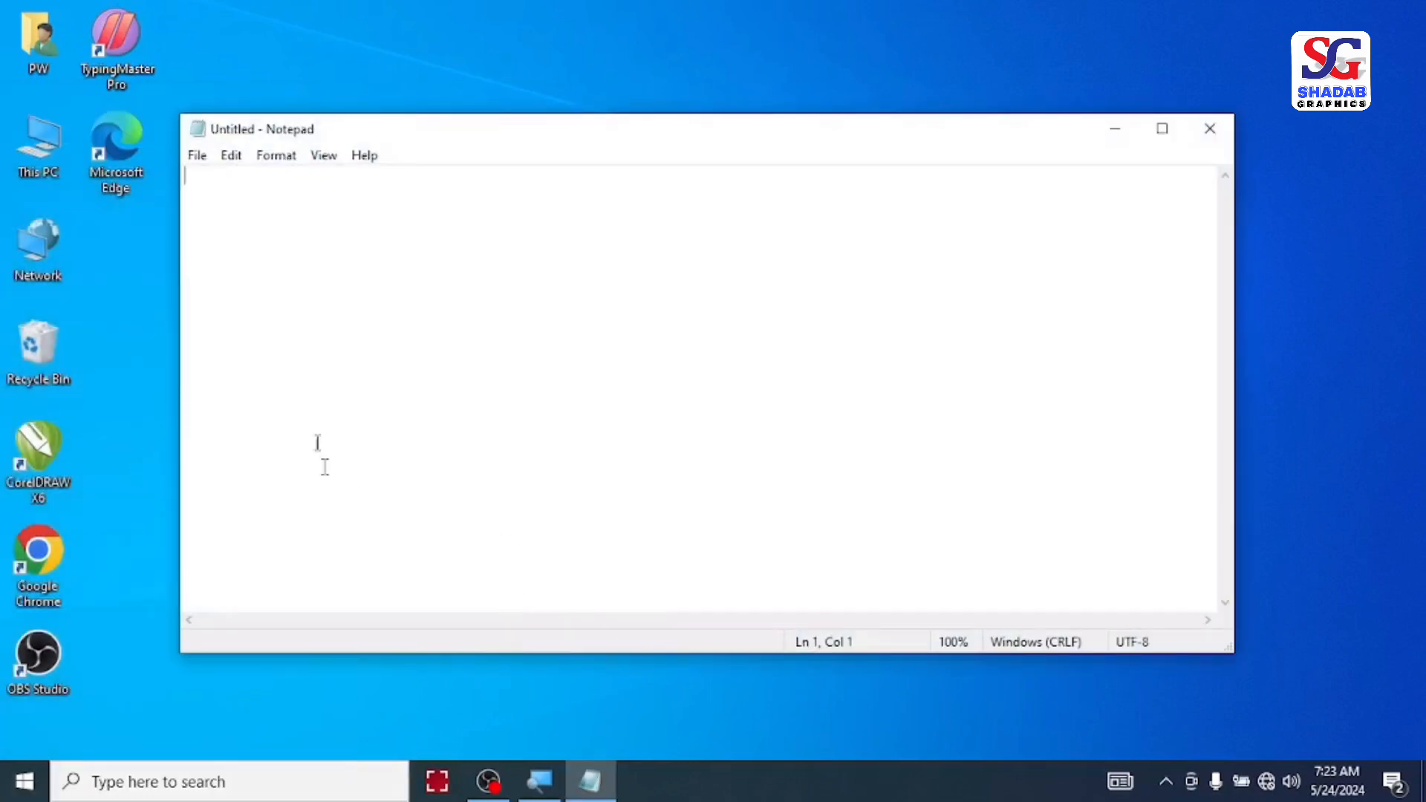
left_click(1215, 135)
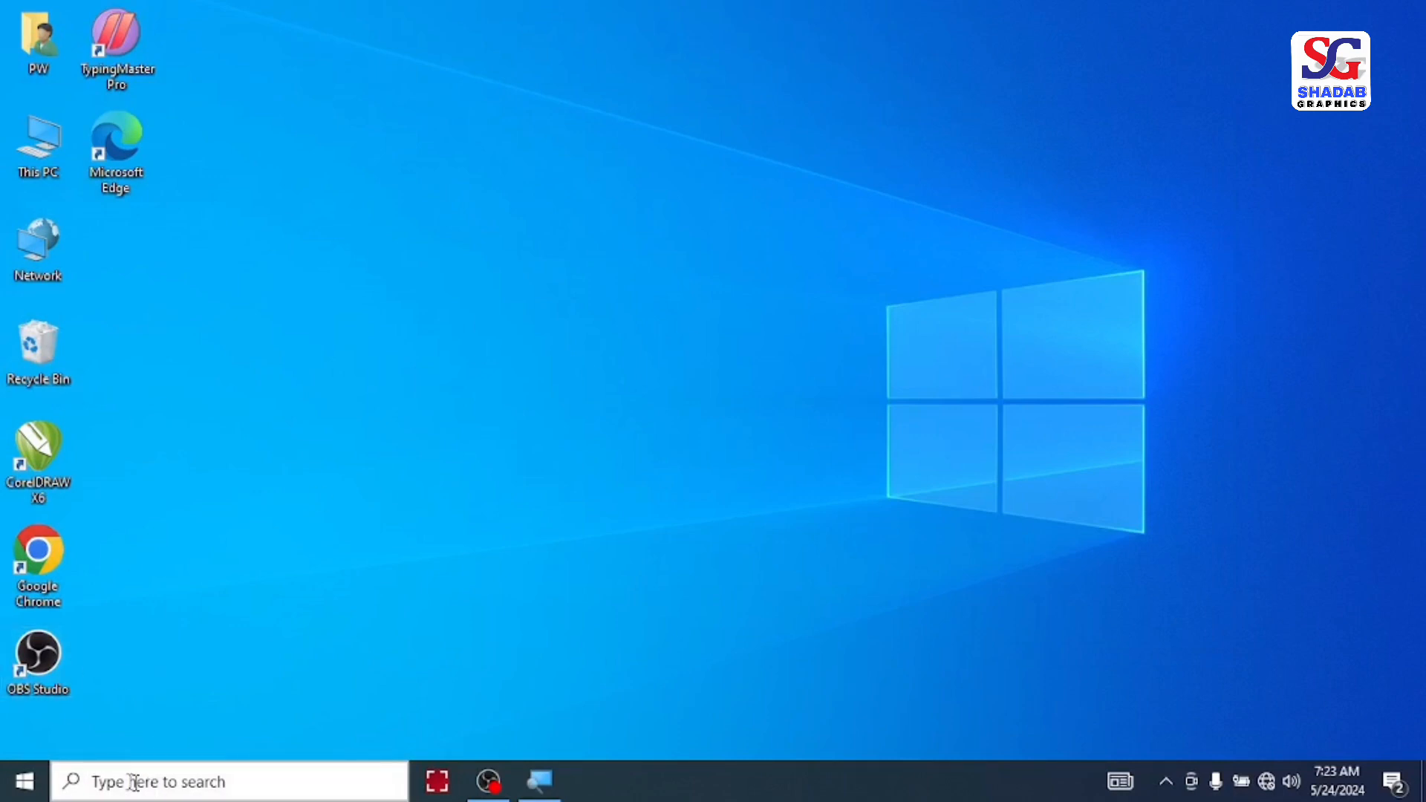
Step: Find Notepad through a Windows search for "notepad", launch it and close its empty window
left_click(92, 781)
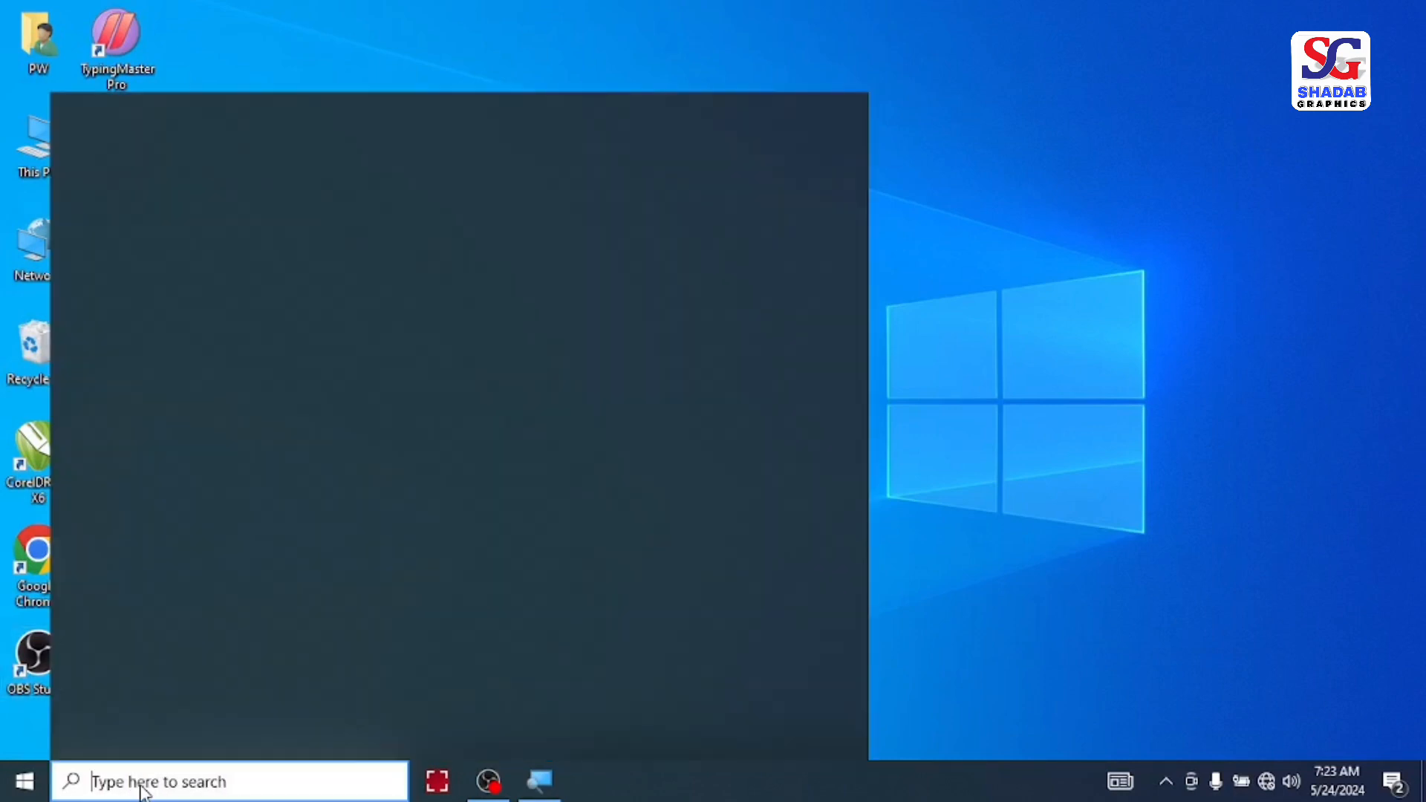
type("notepad")
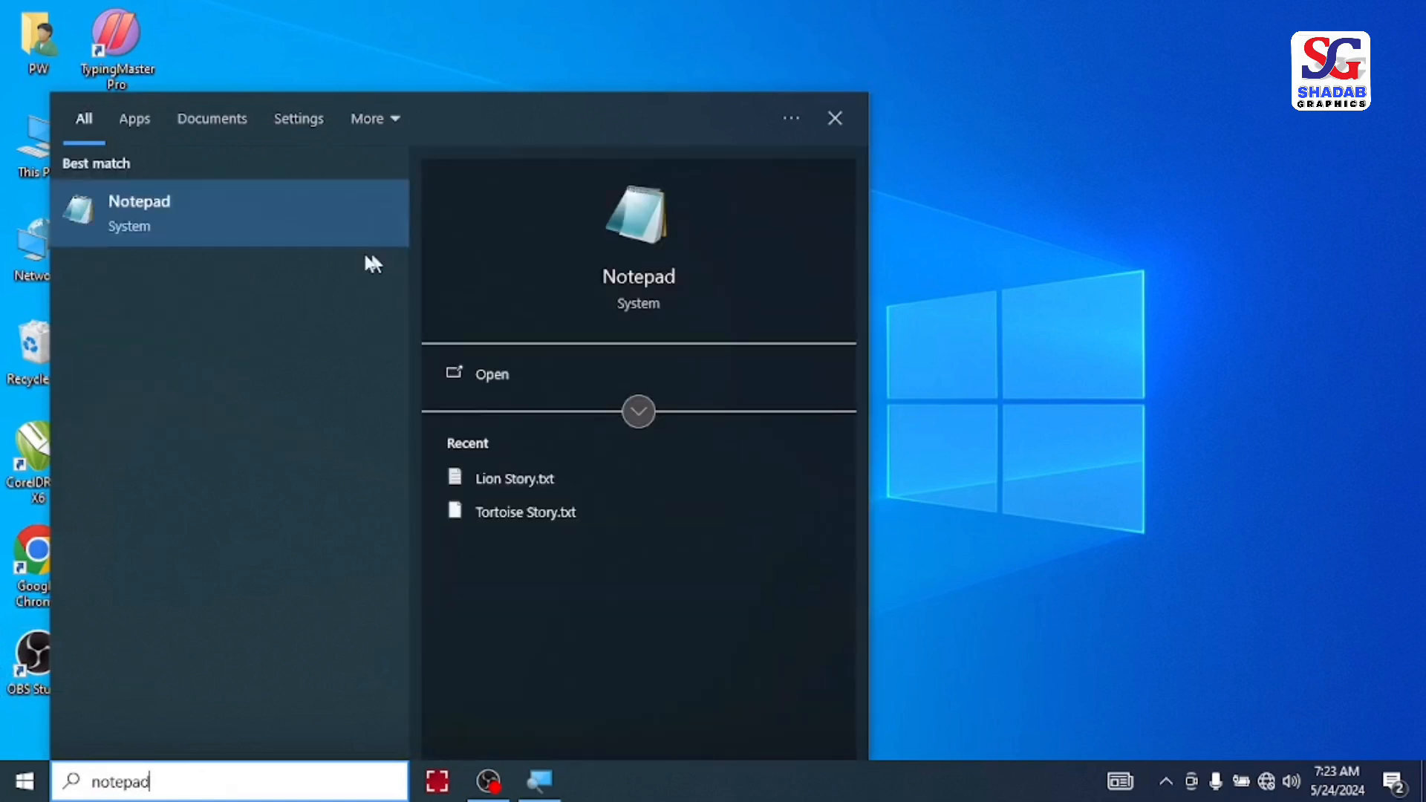
left_click(154, 217)
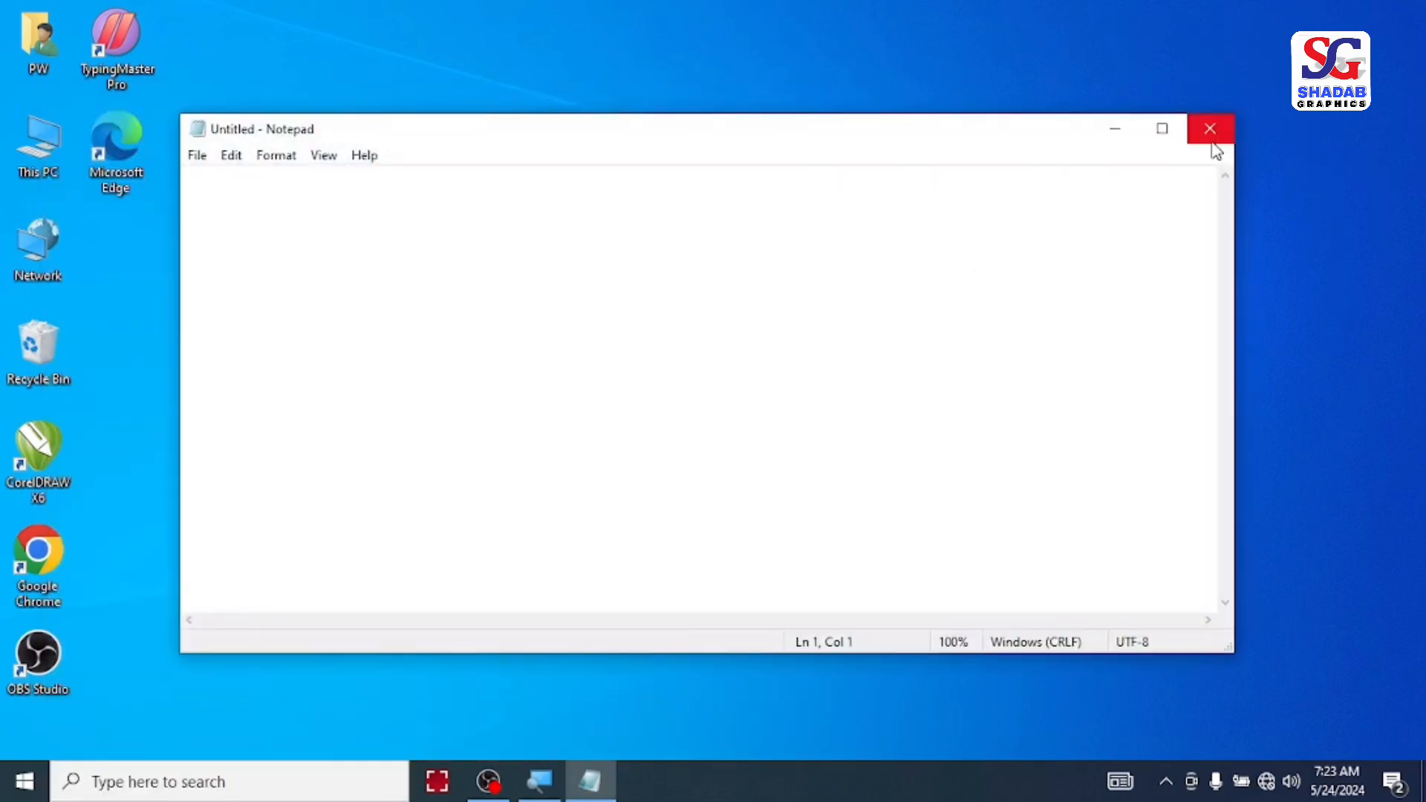
left_click(1210, 131)
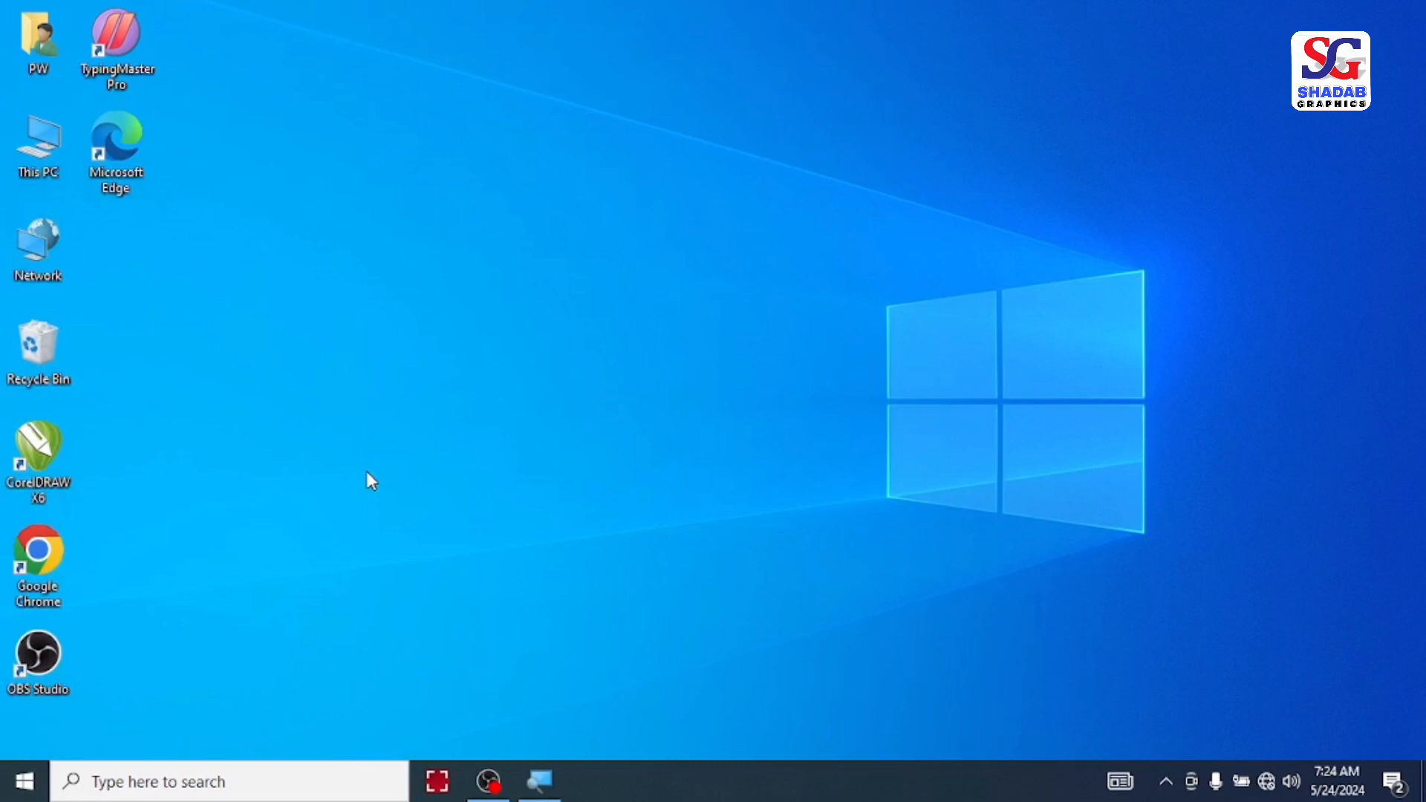
Step: Launch Notepad with the Run command "notepad"
key("super+r")
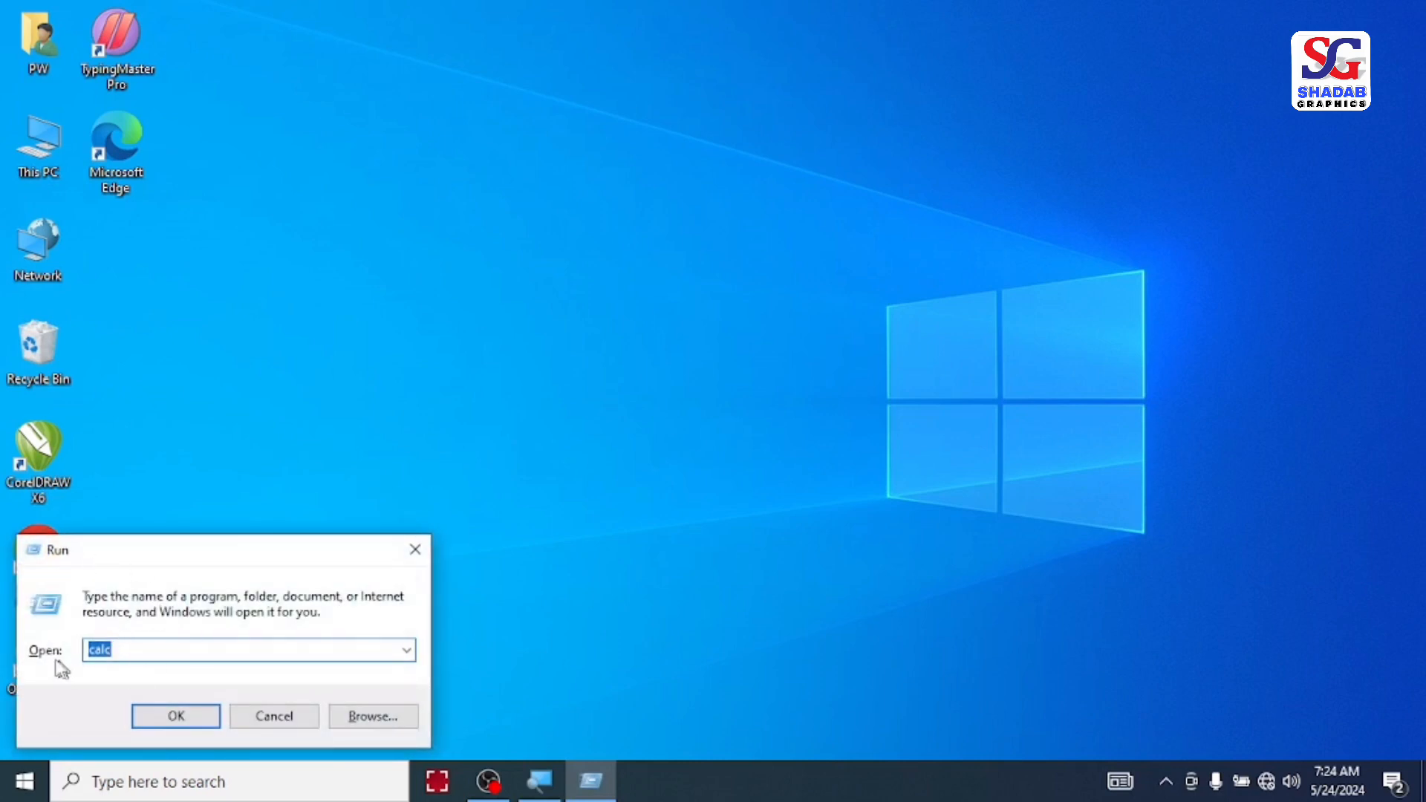
type("notepad")
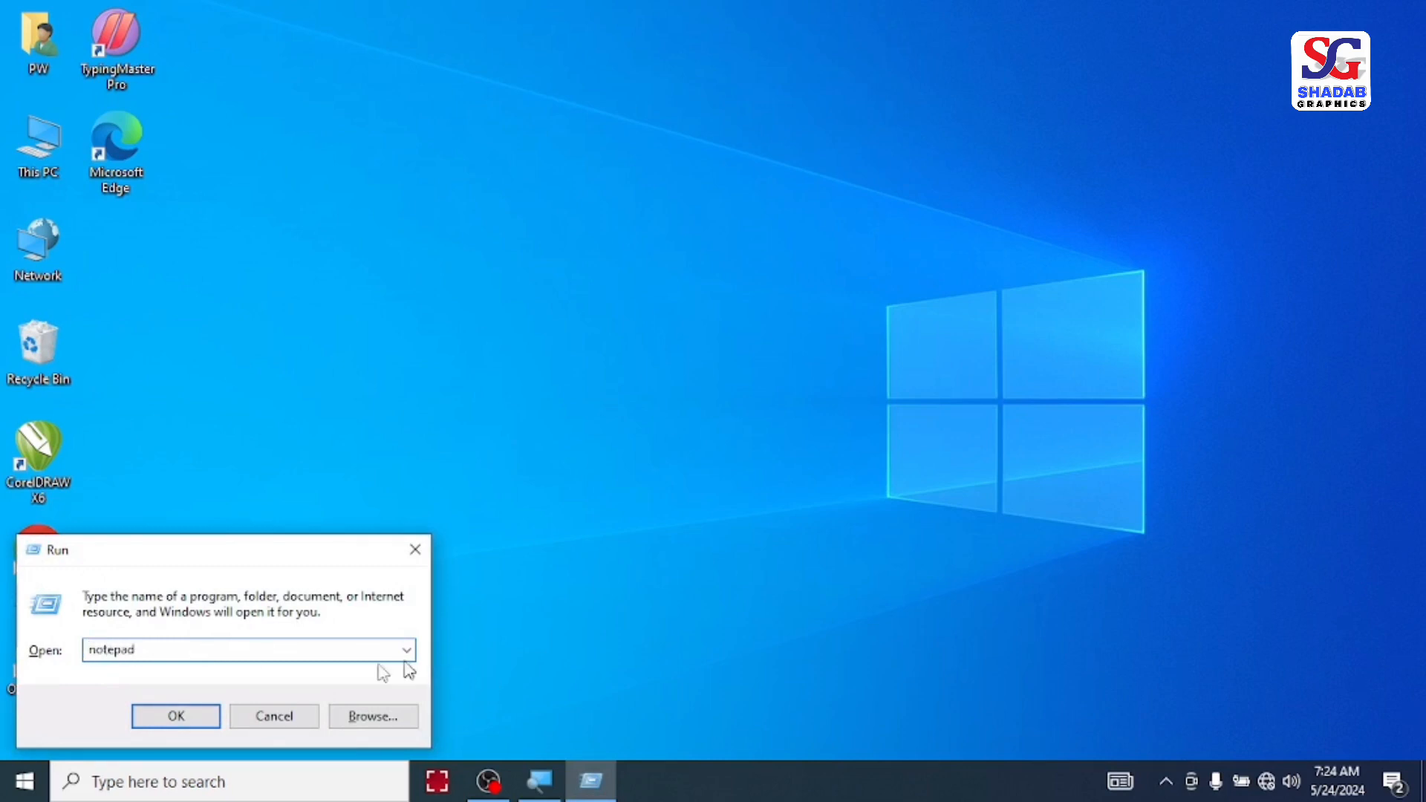
left_click(177, 724)
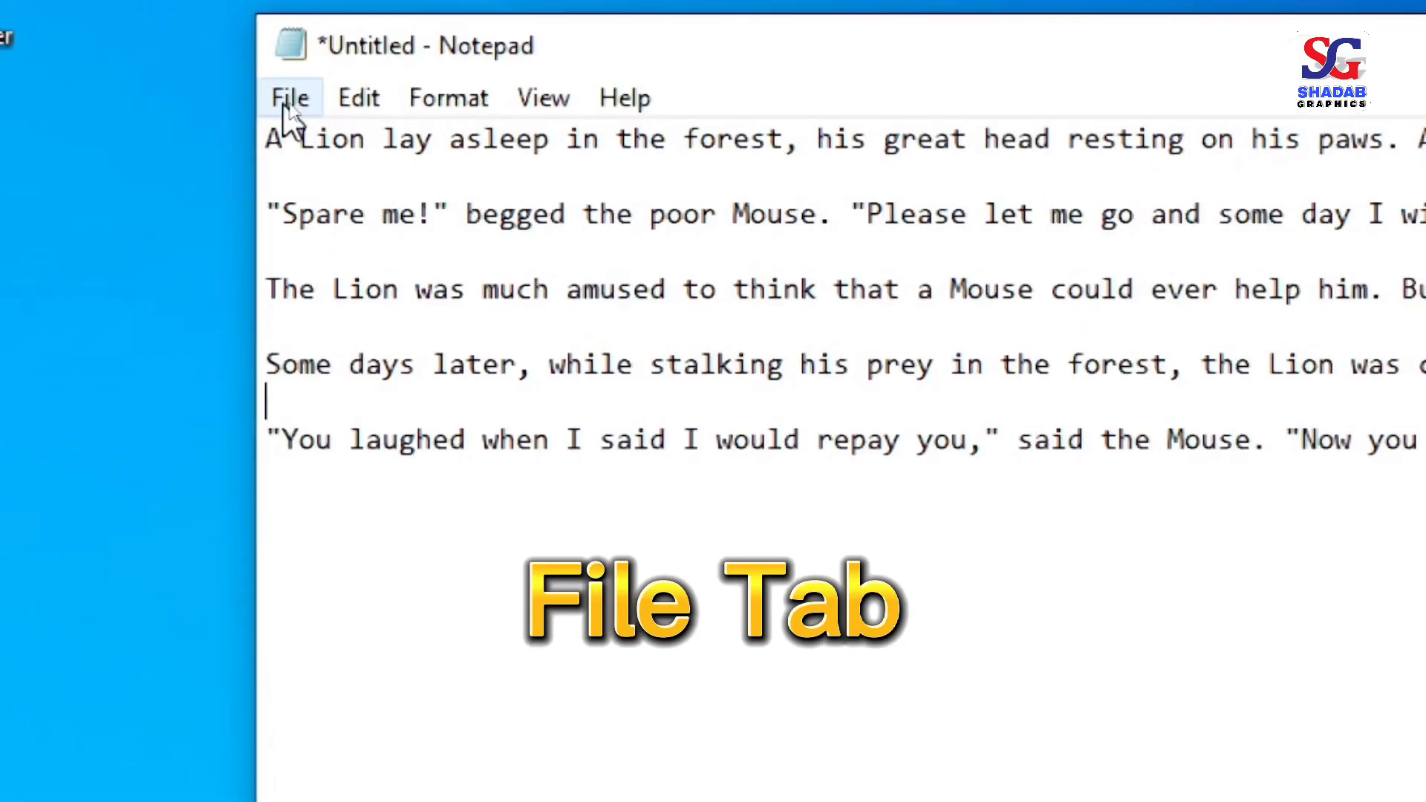
Step: Start a new blank document, discarding the unsaved lion story text
left_click(290, 100)
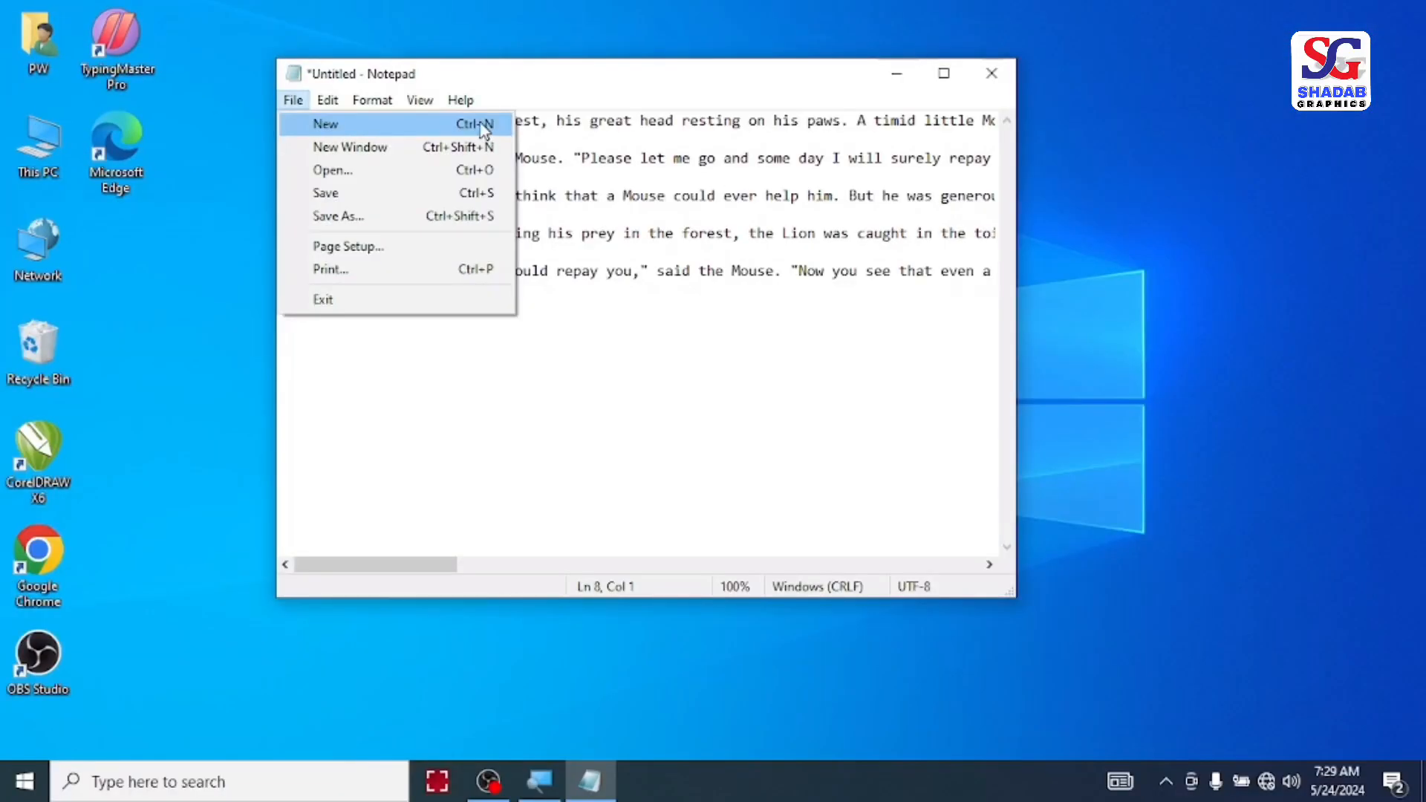
left_click(404, 126)
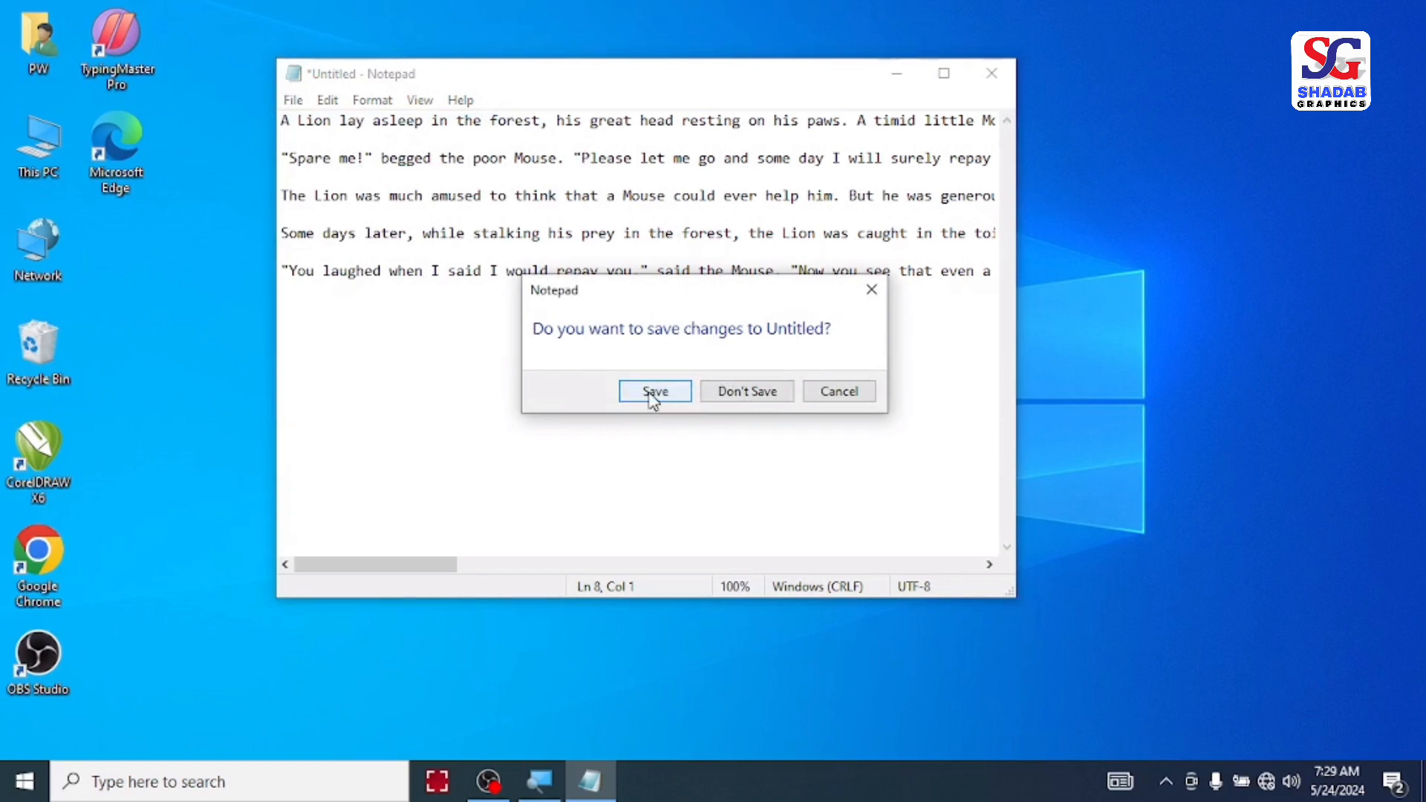
left_click(743, 393)
mouse_move(496, 82)
left_mouse_down()
mouse_move(608, 100)
mouse_move(494, 86)
left_mouse_up()
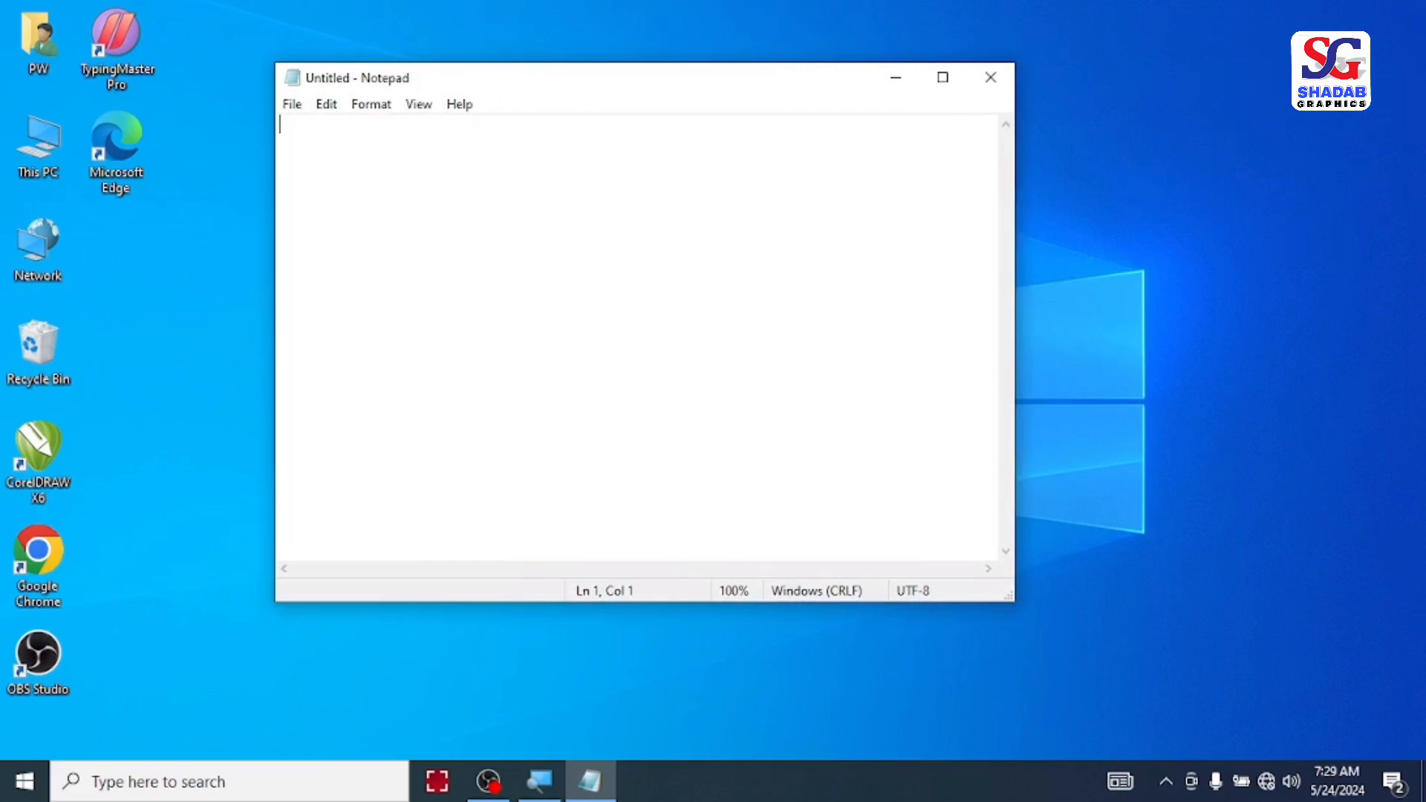
Step: Open an additional blank Notepad window alongside the current one
left_click(301, 110)
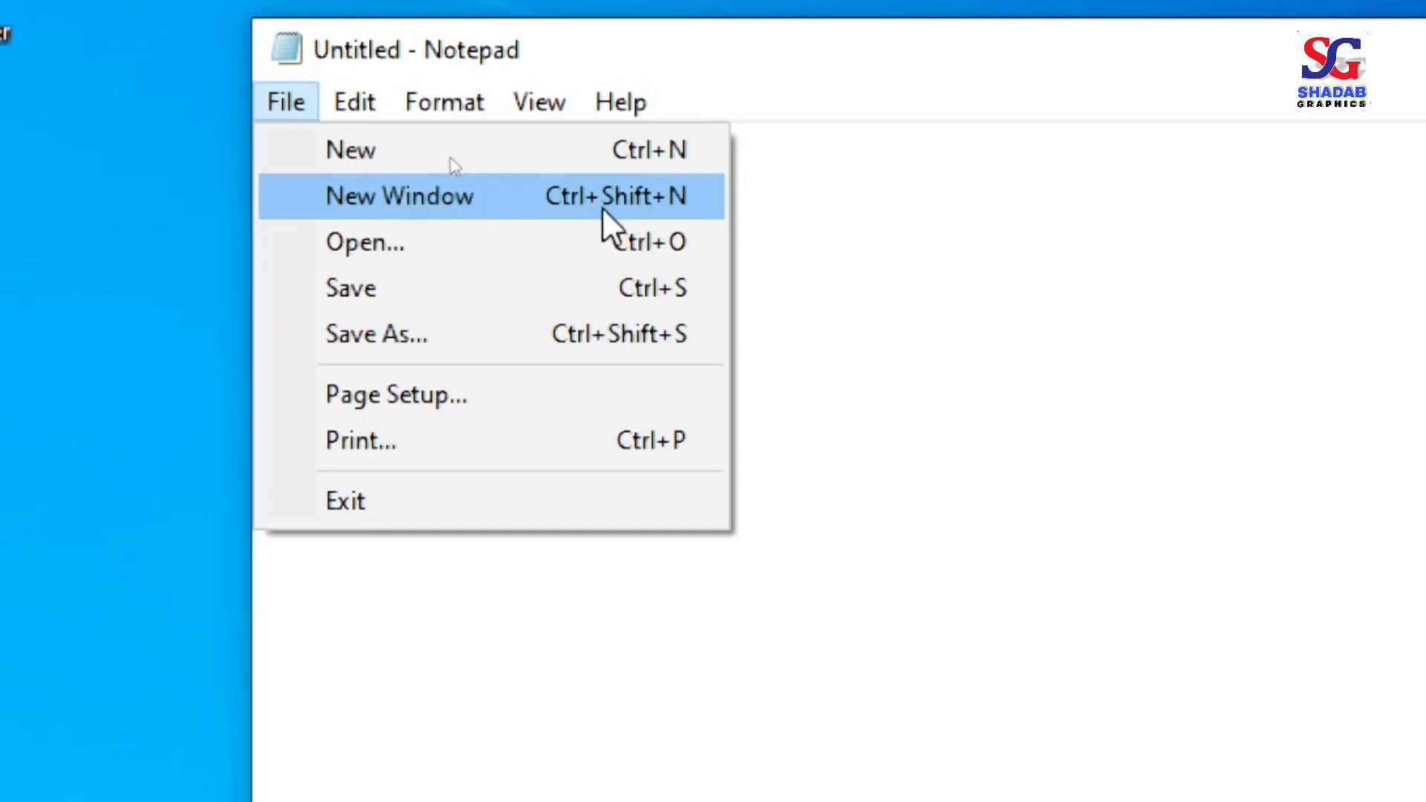
left_click(391, 198)
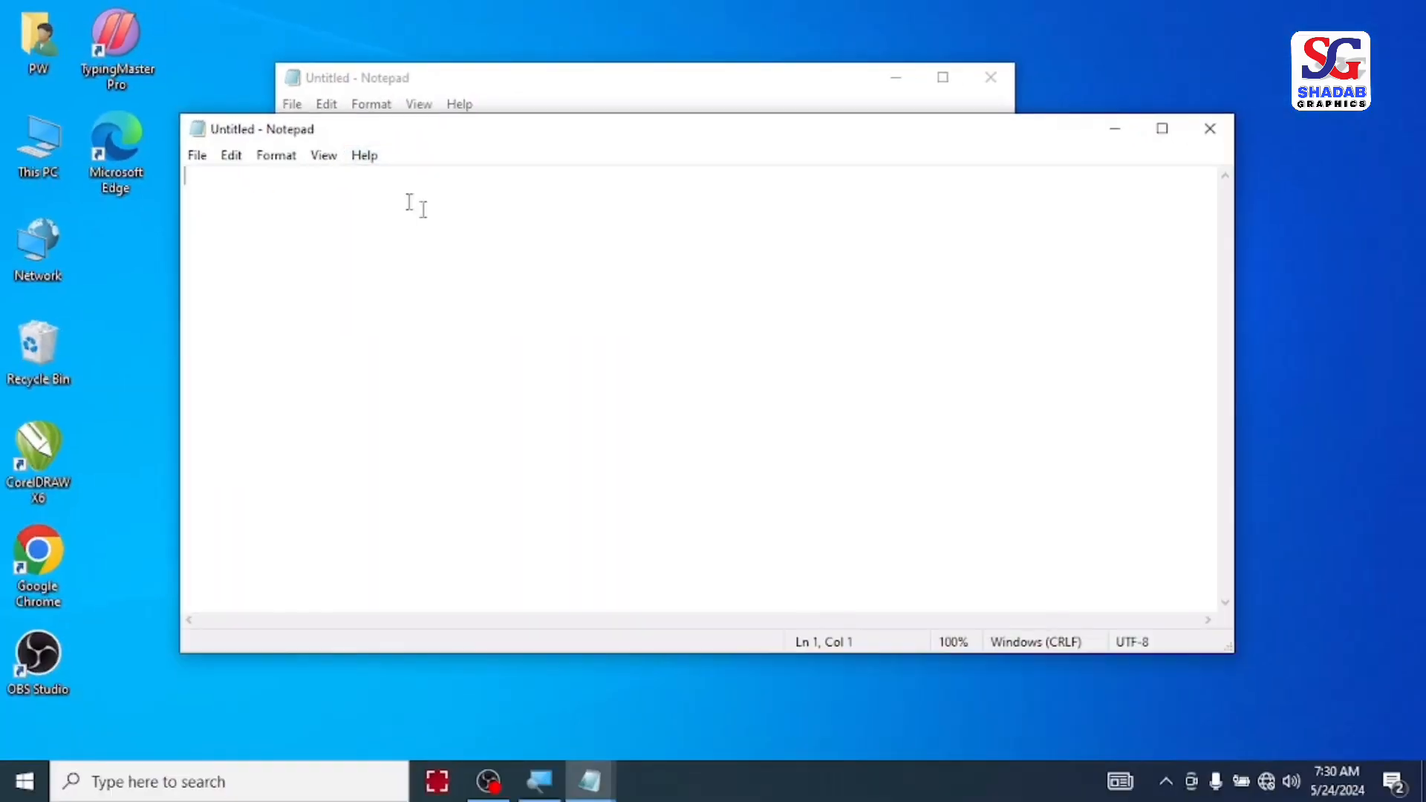
left_click_drag(525, 149, 417, 174)
Step: Open the existing text file Lion Story.txt from the Documents folder
left_click(407, 98)
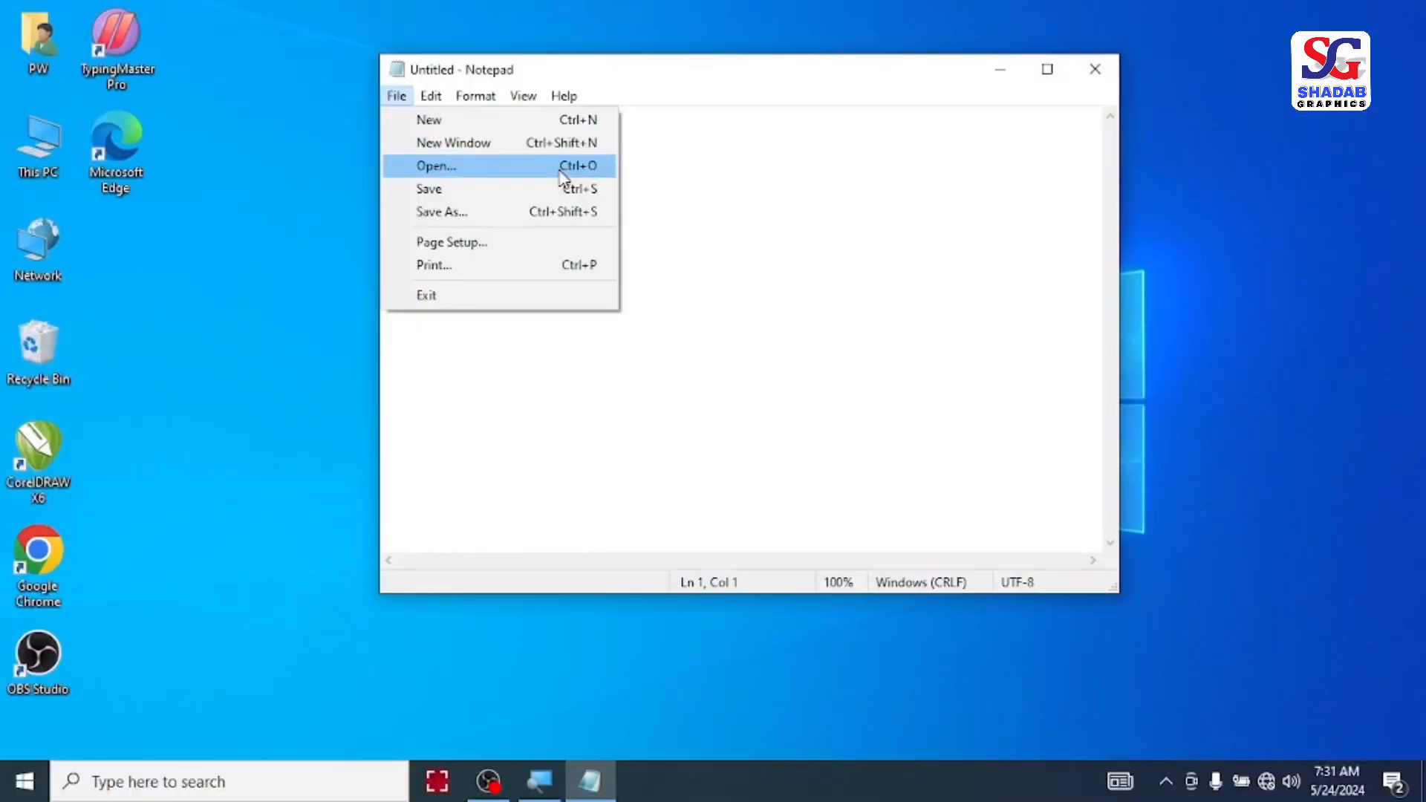
left_click(488, 180)
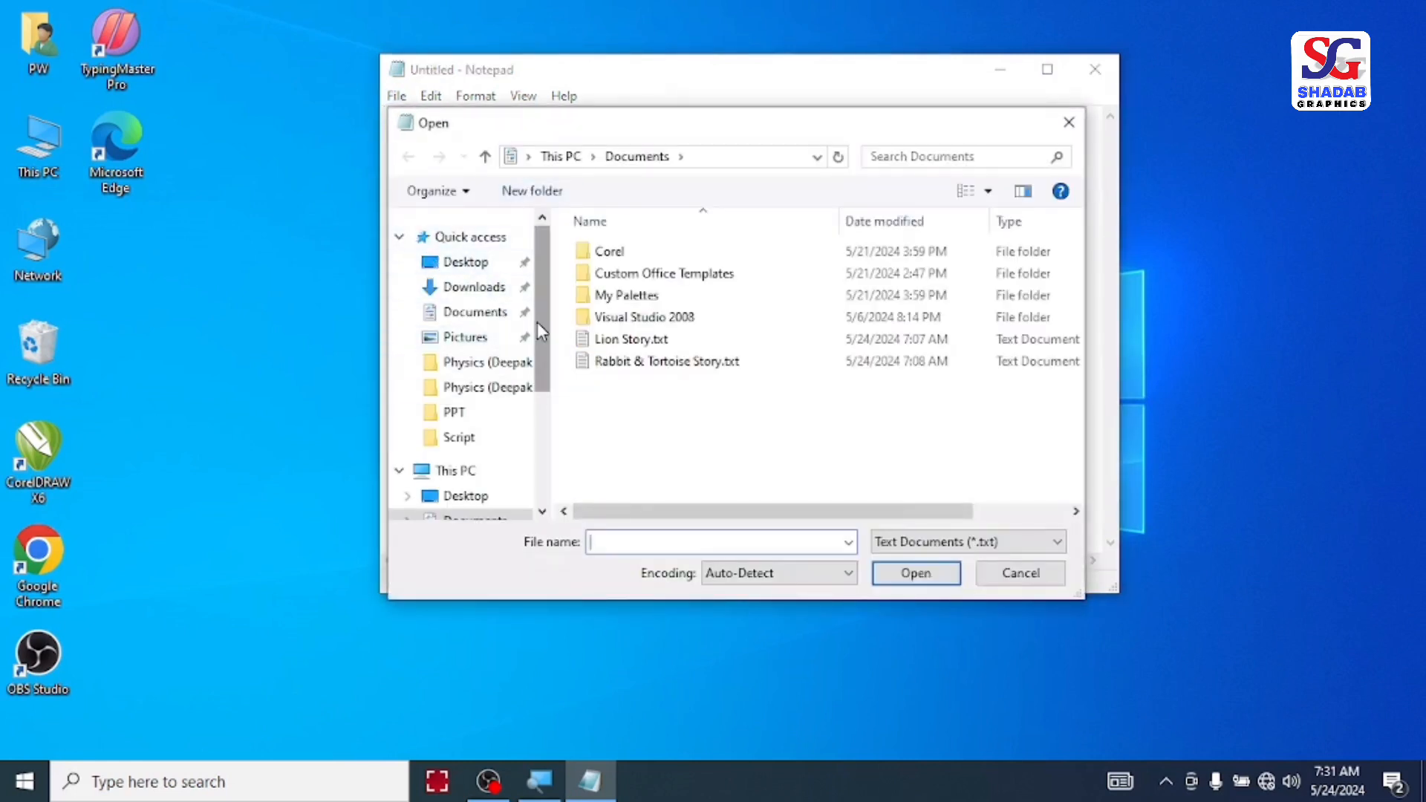
left_click_drag(546, 335, 555, 468)
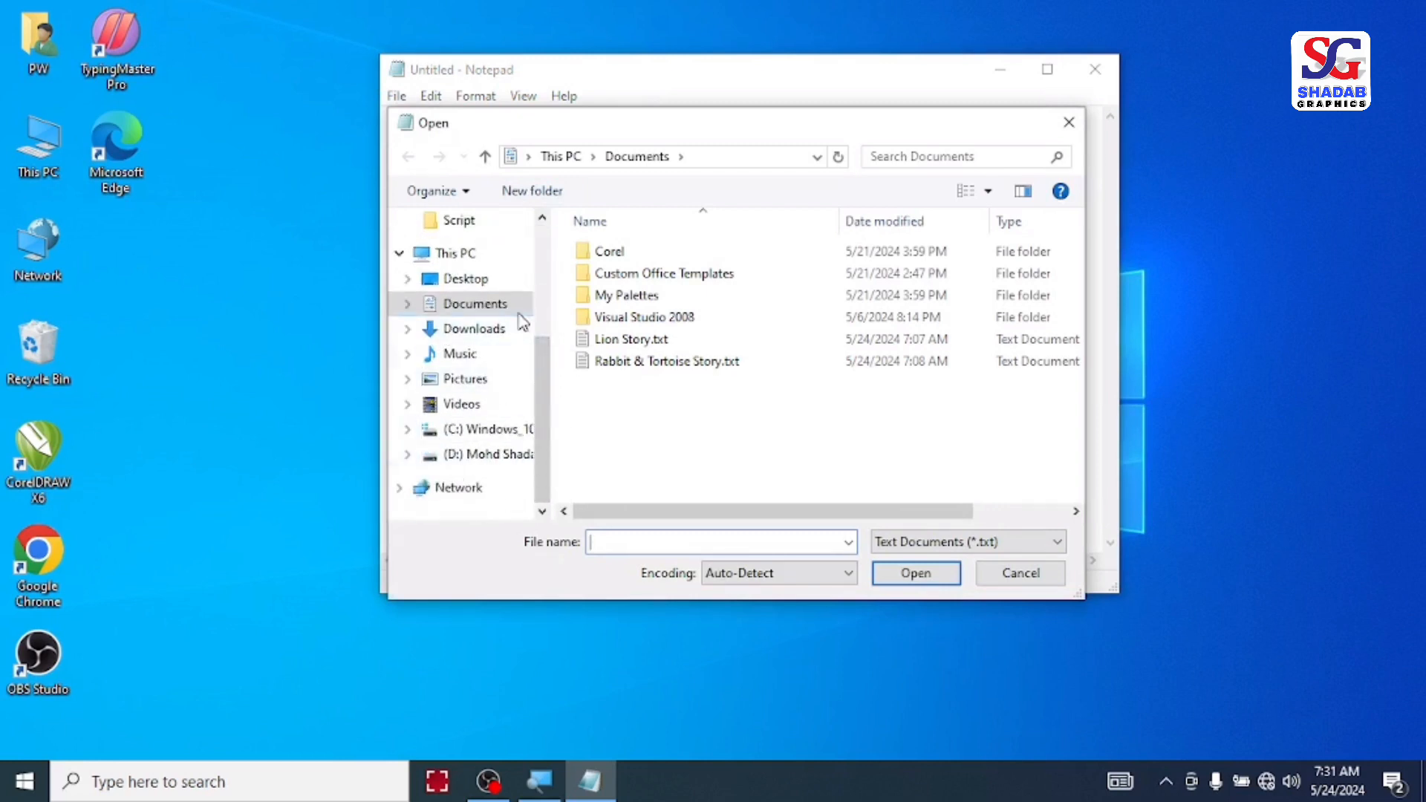
left_click(446, 313)
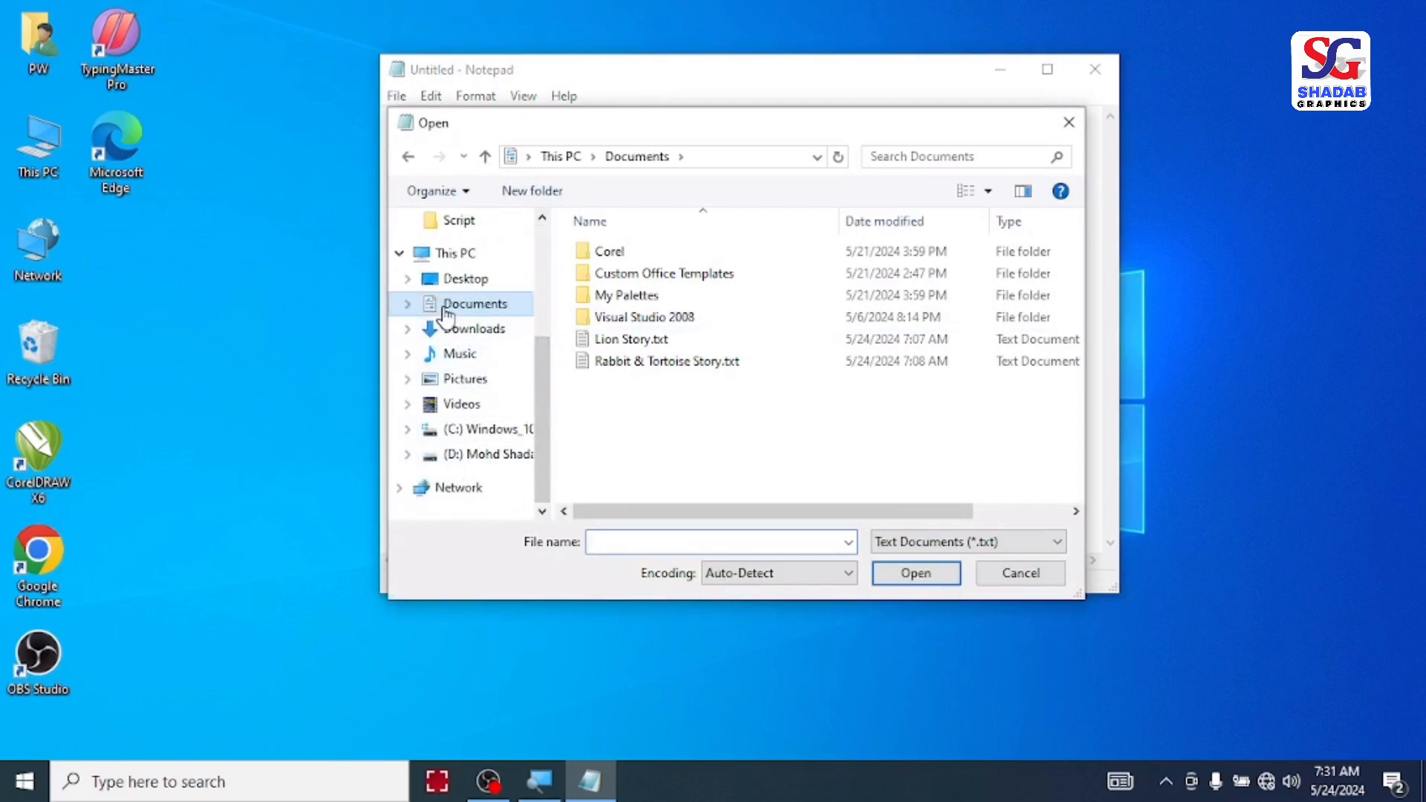
left_click(624, 343)
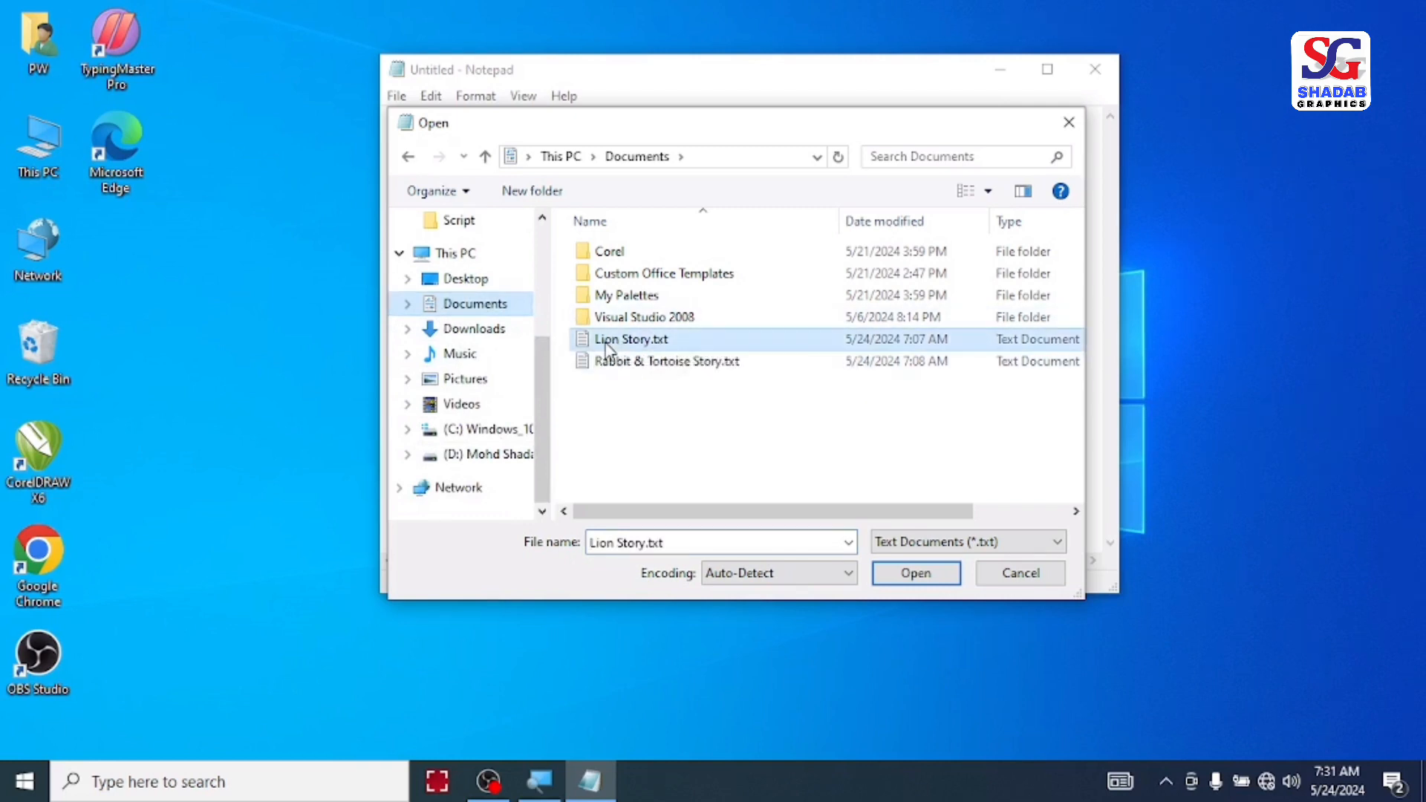
left_click(918, 579)
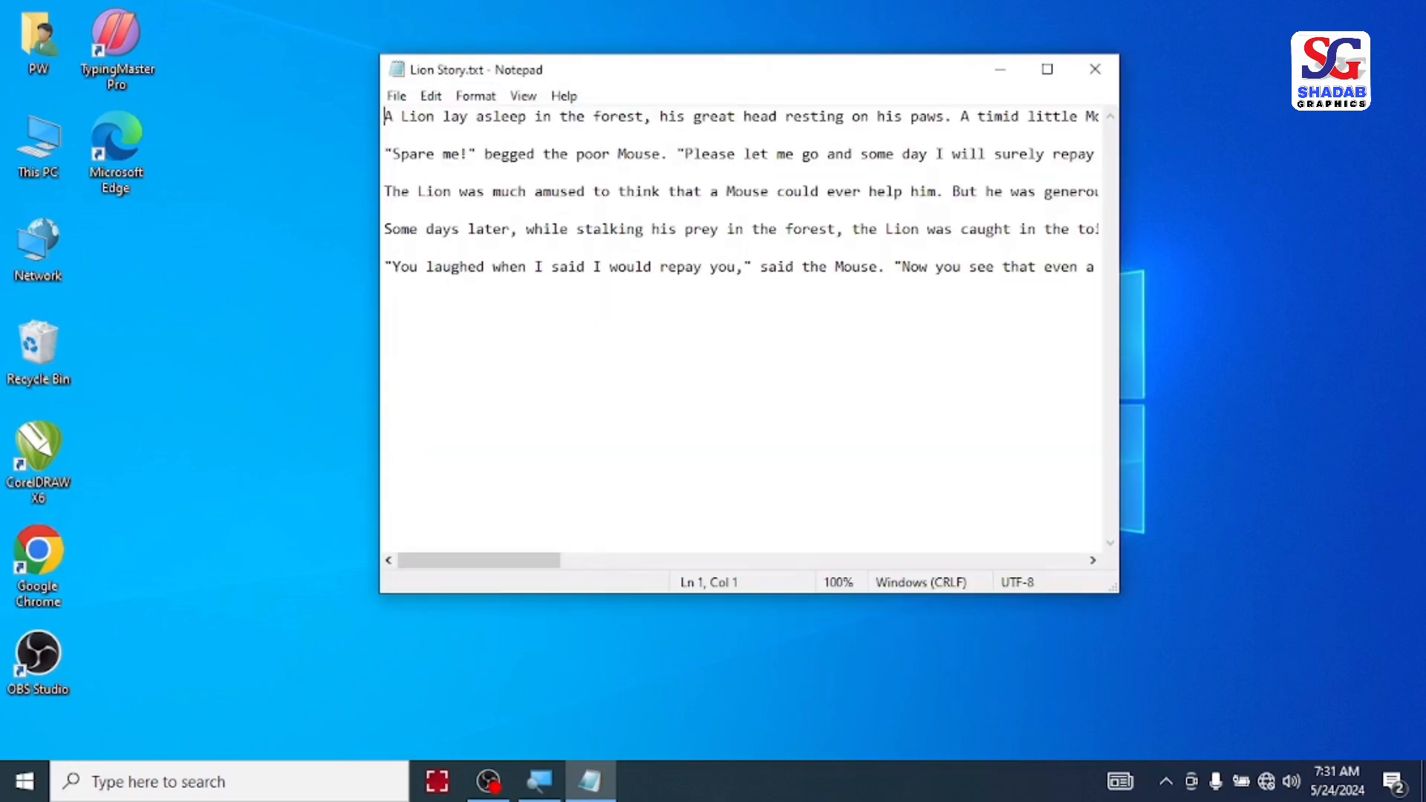
Step: Save the untitled lion story to the Desktop as a text document, using the author's first name as the file name
left_click(396, 96)
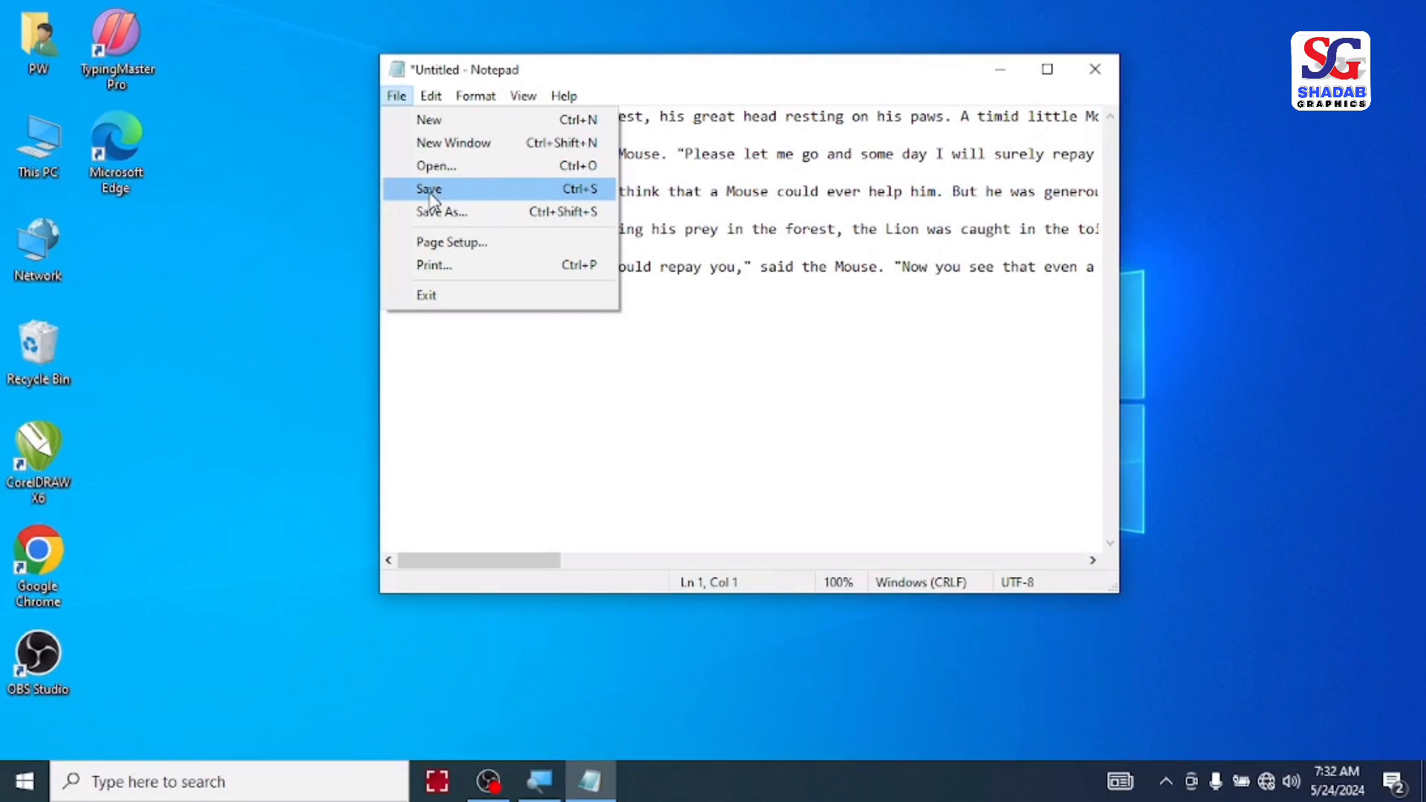
left_click(431, 195)
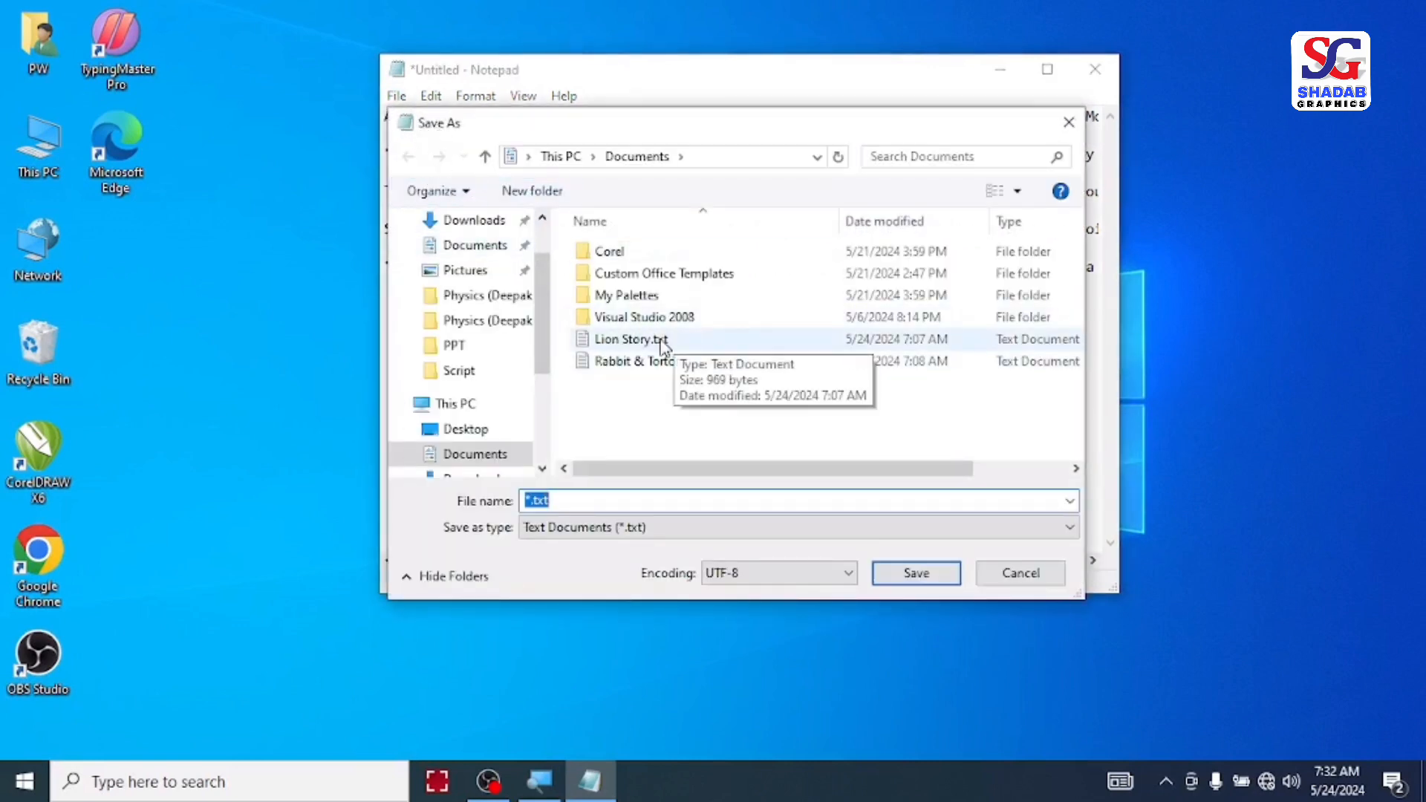
scroll(520, 282, "up", 2)
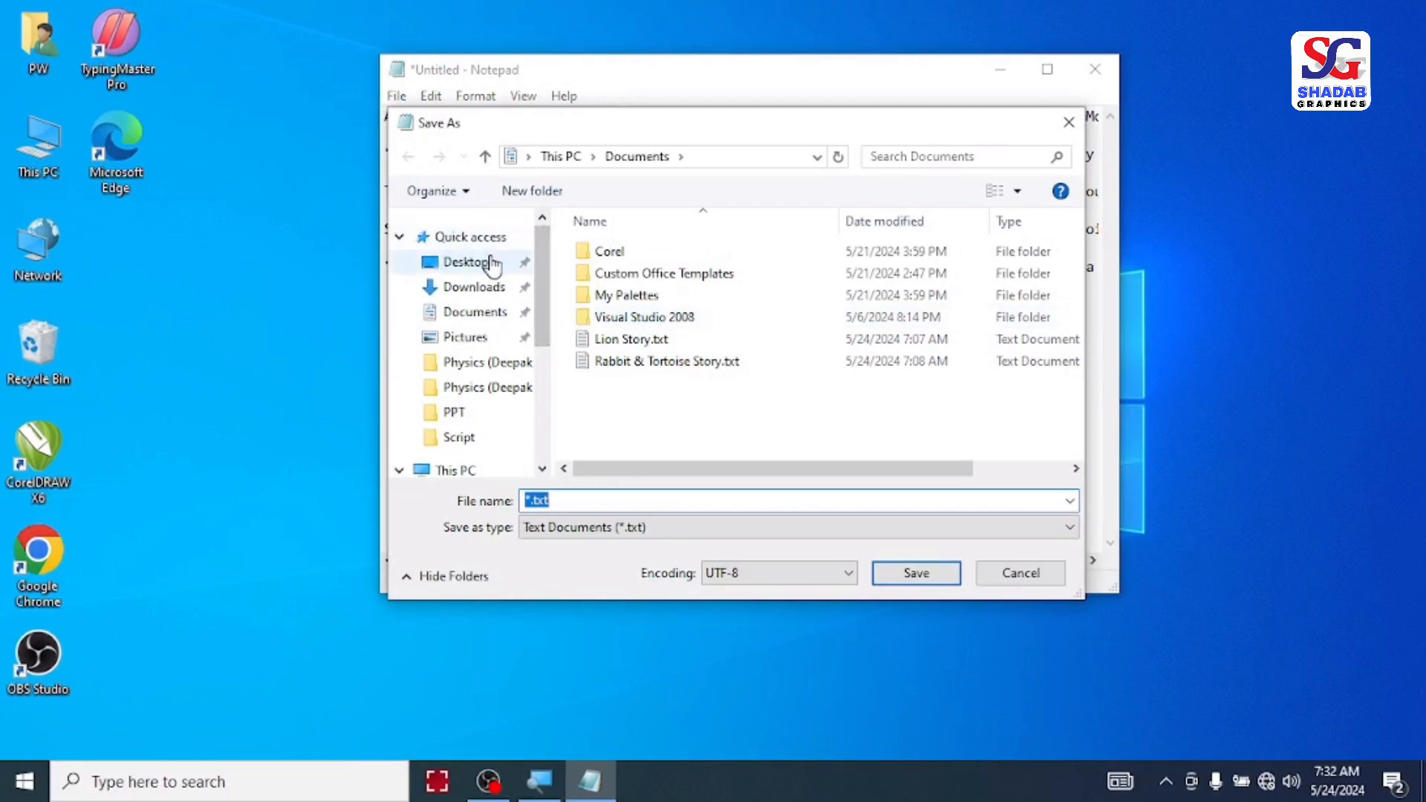
left_click(450, 269)
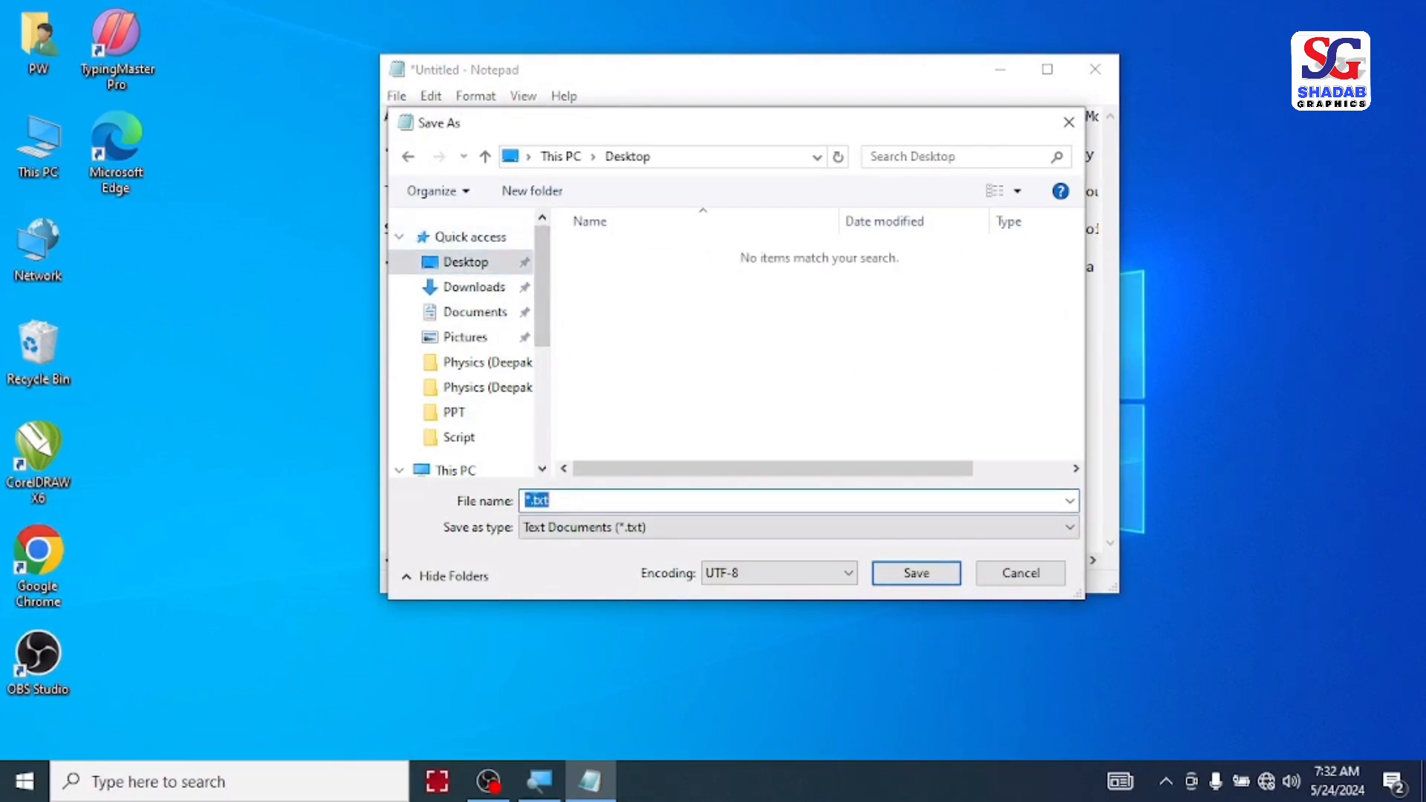
type("Shadab")
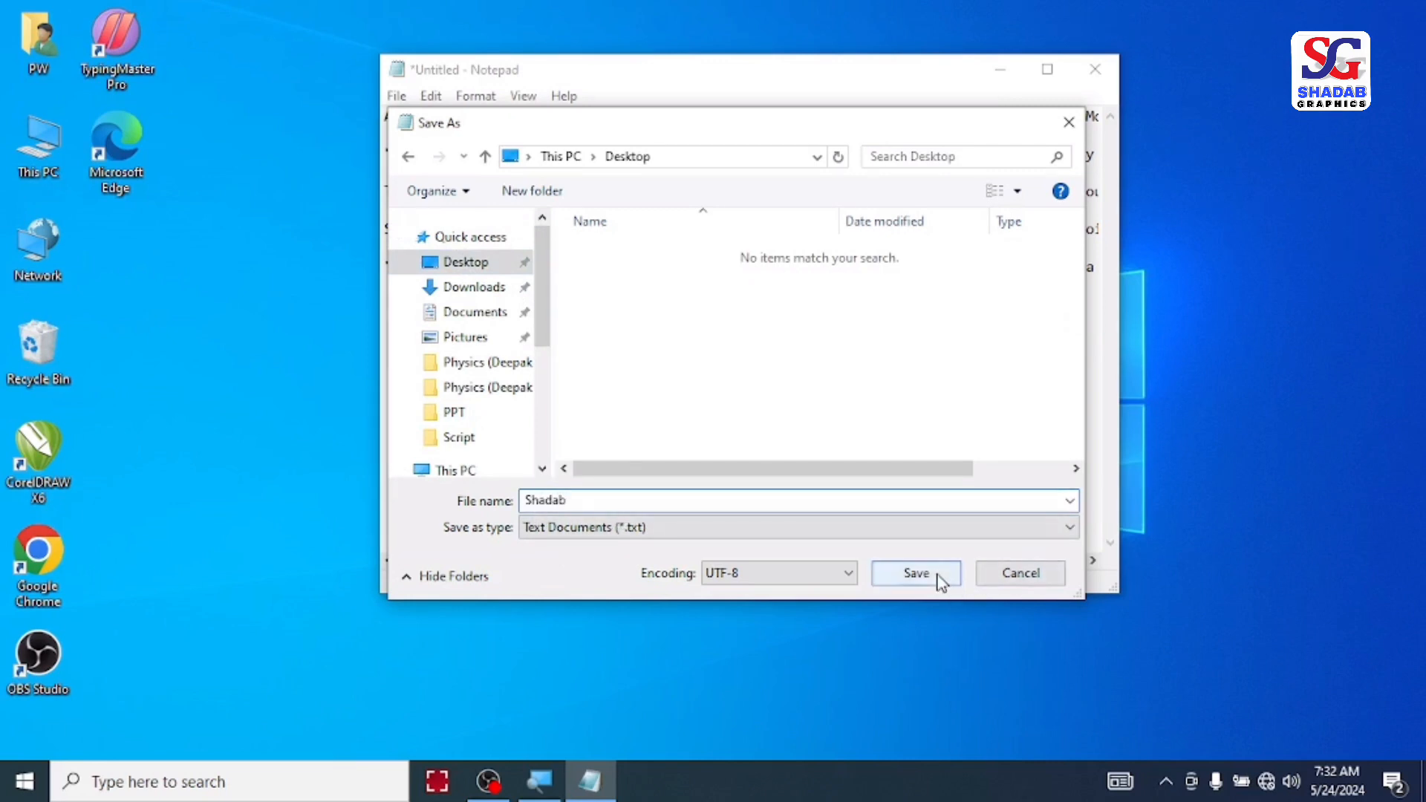
left_click(918, 573)
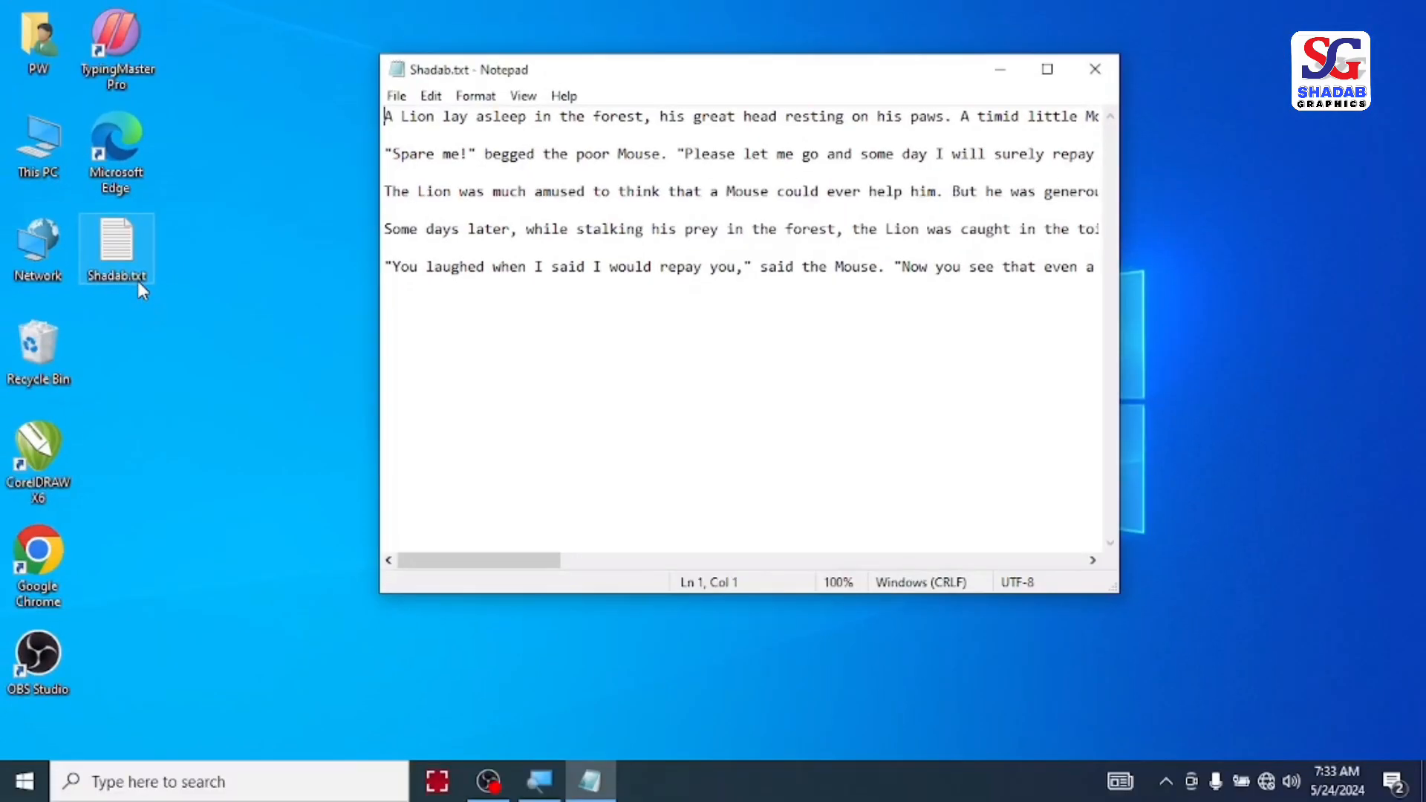
Step: Start saving the open lion story as a separate copy
left_click(397, 96)
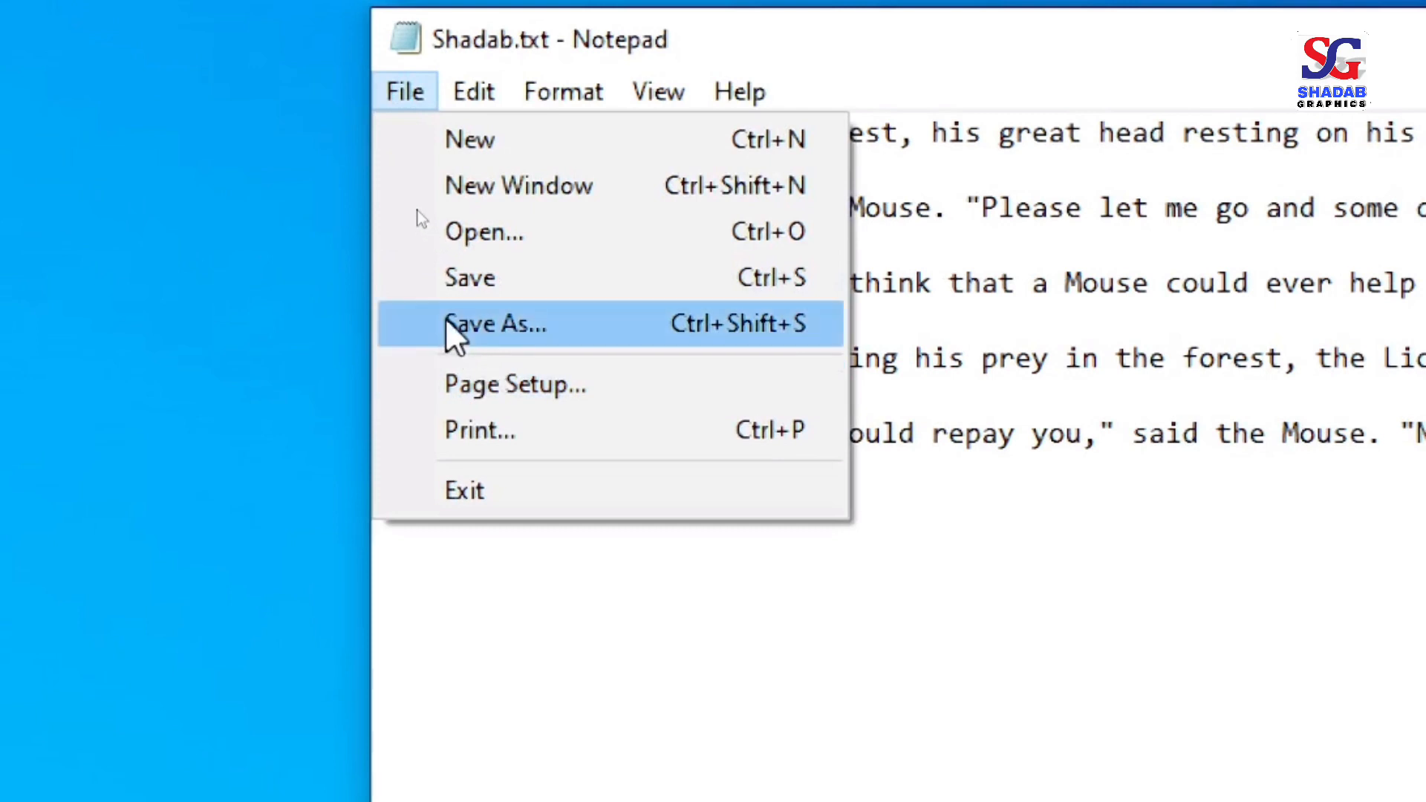
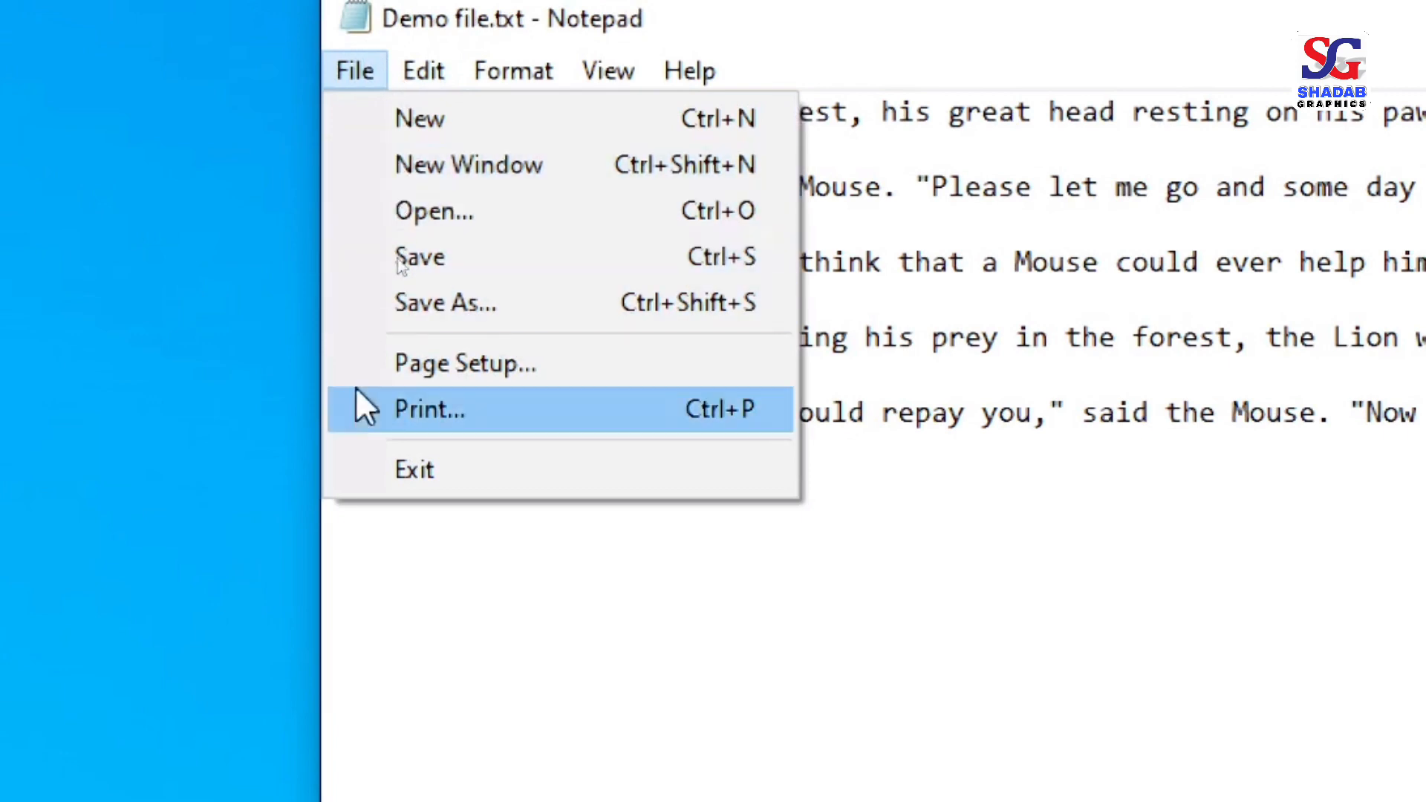
Step: Delete the words "his great" from the first line of the lion story
mouse_move(431, 69)
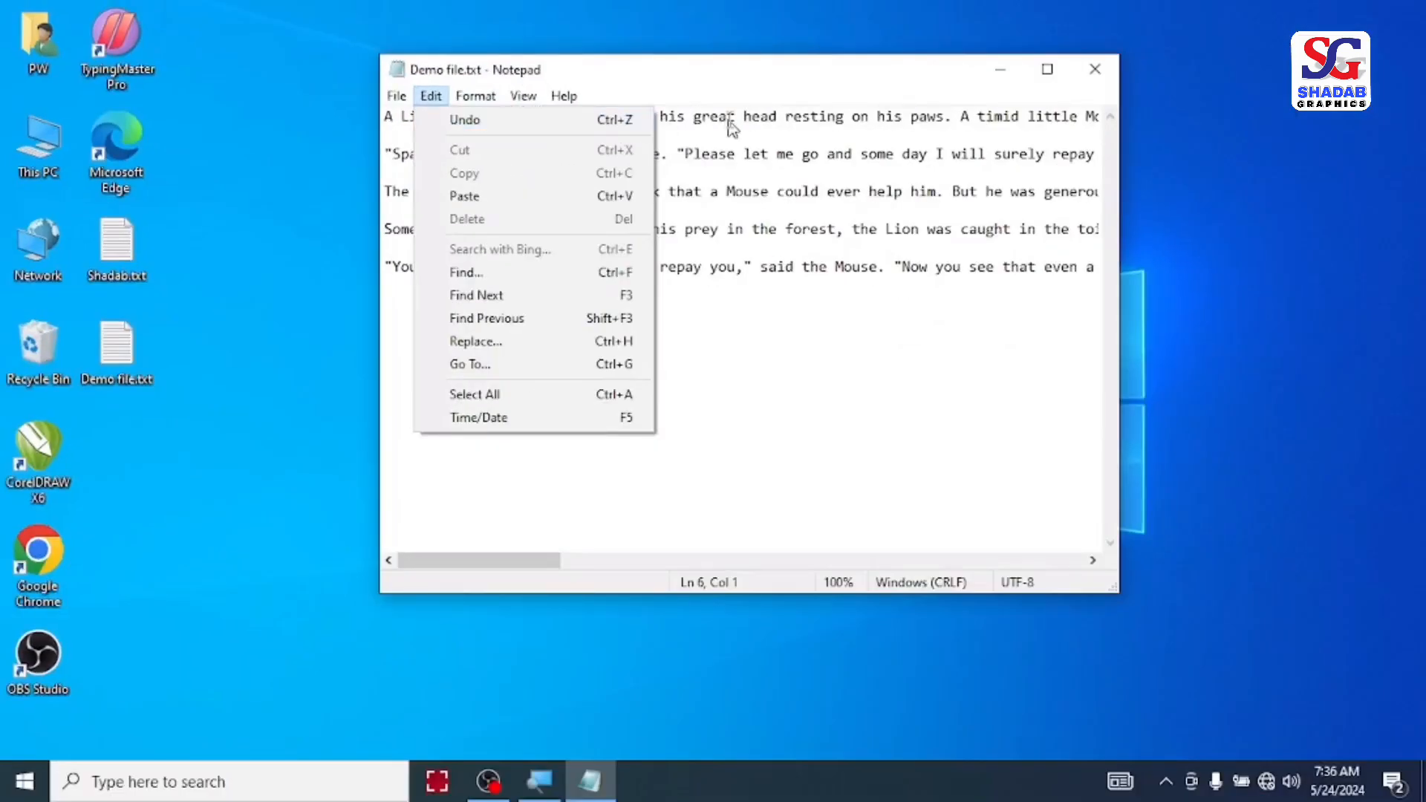
left_click(1019, 117)
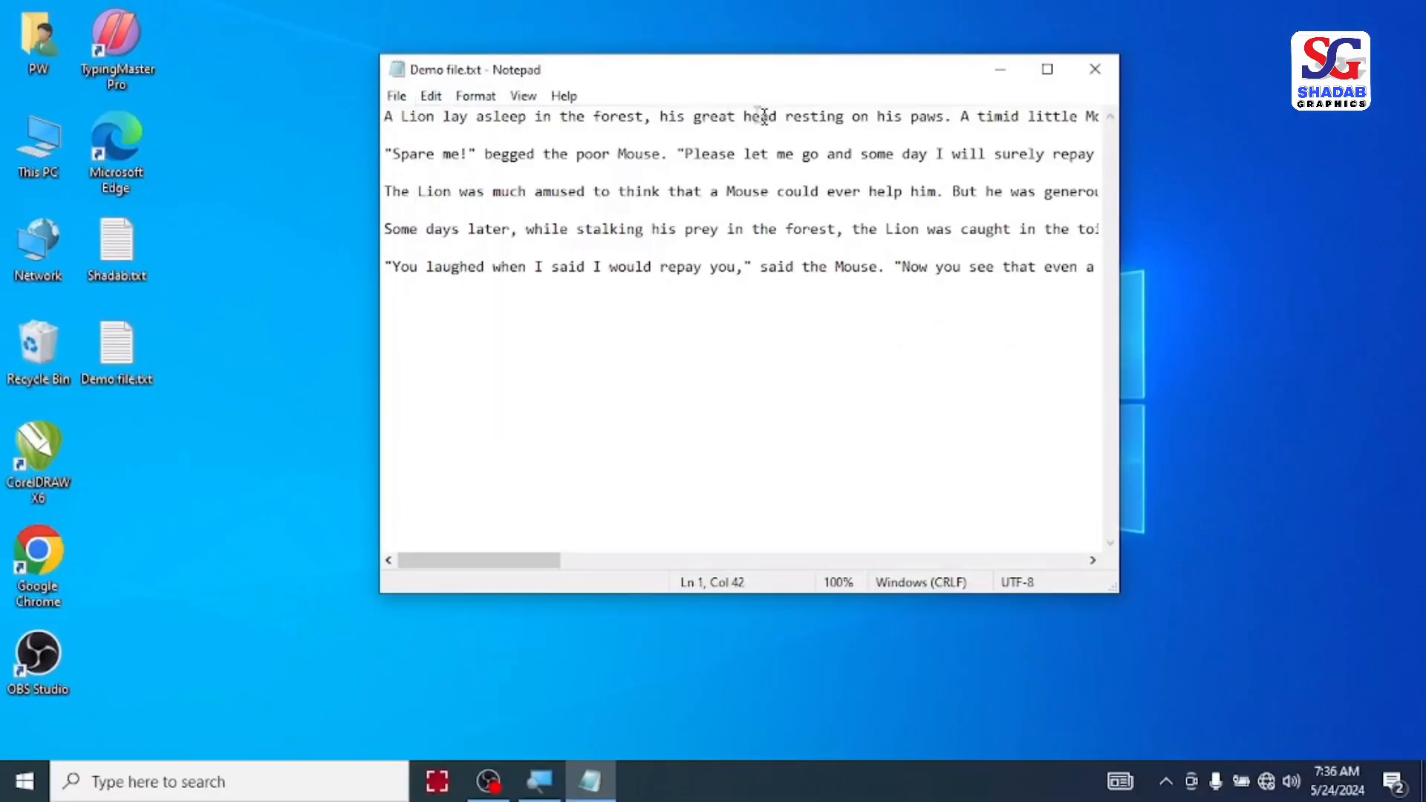
key("Right")
key("ctrl+shift+Left")
key("ctrl+shift+Left")
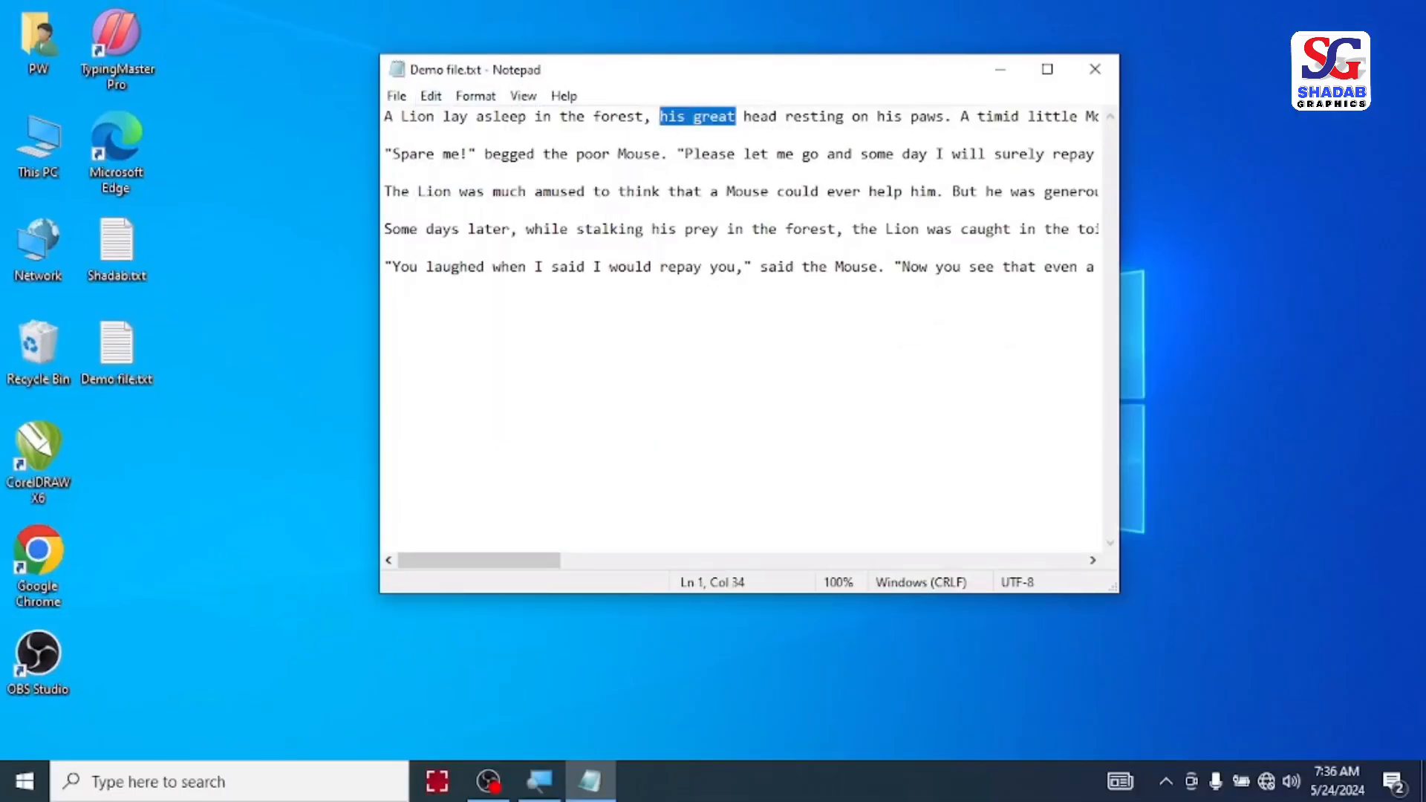
key("Delete")
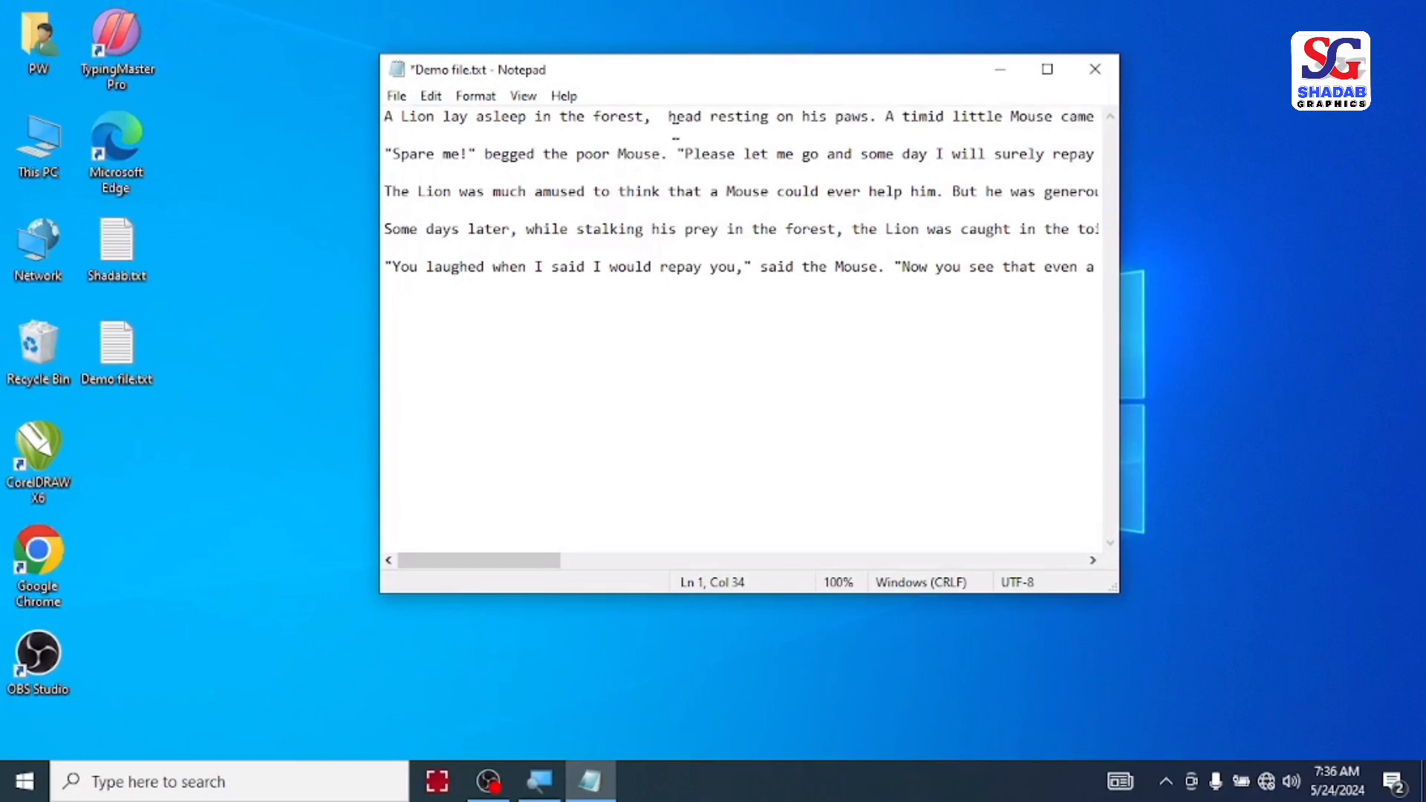
Step: Undo the deletion of "his great", and repeat the same deletion and undo once more
left_click(431, 96)
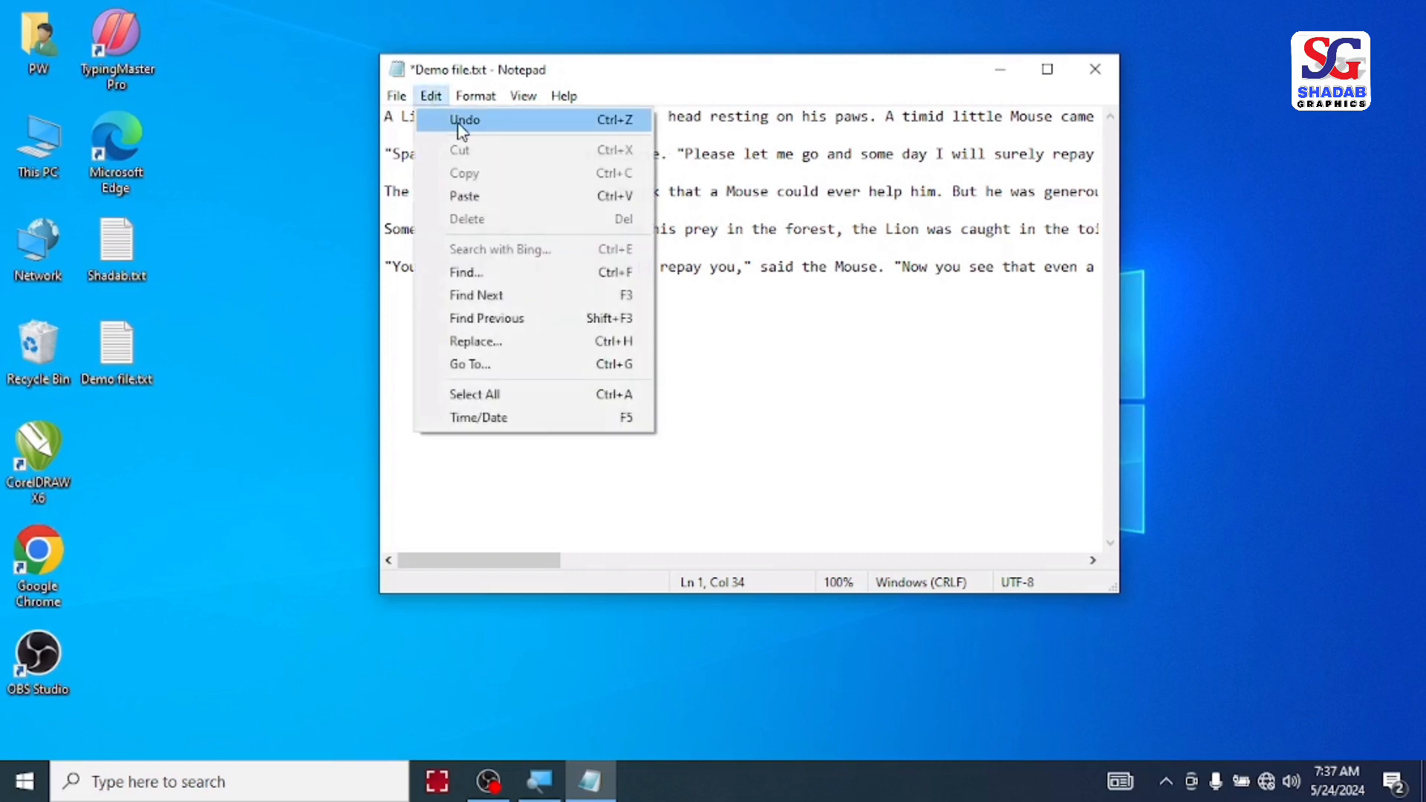
left_click(463, 120)
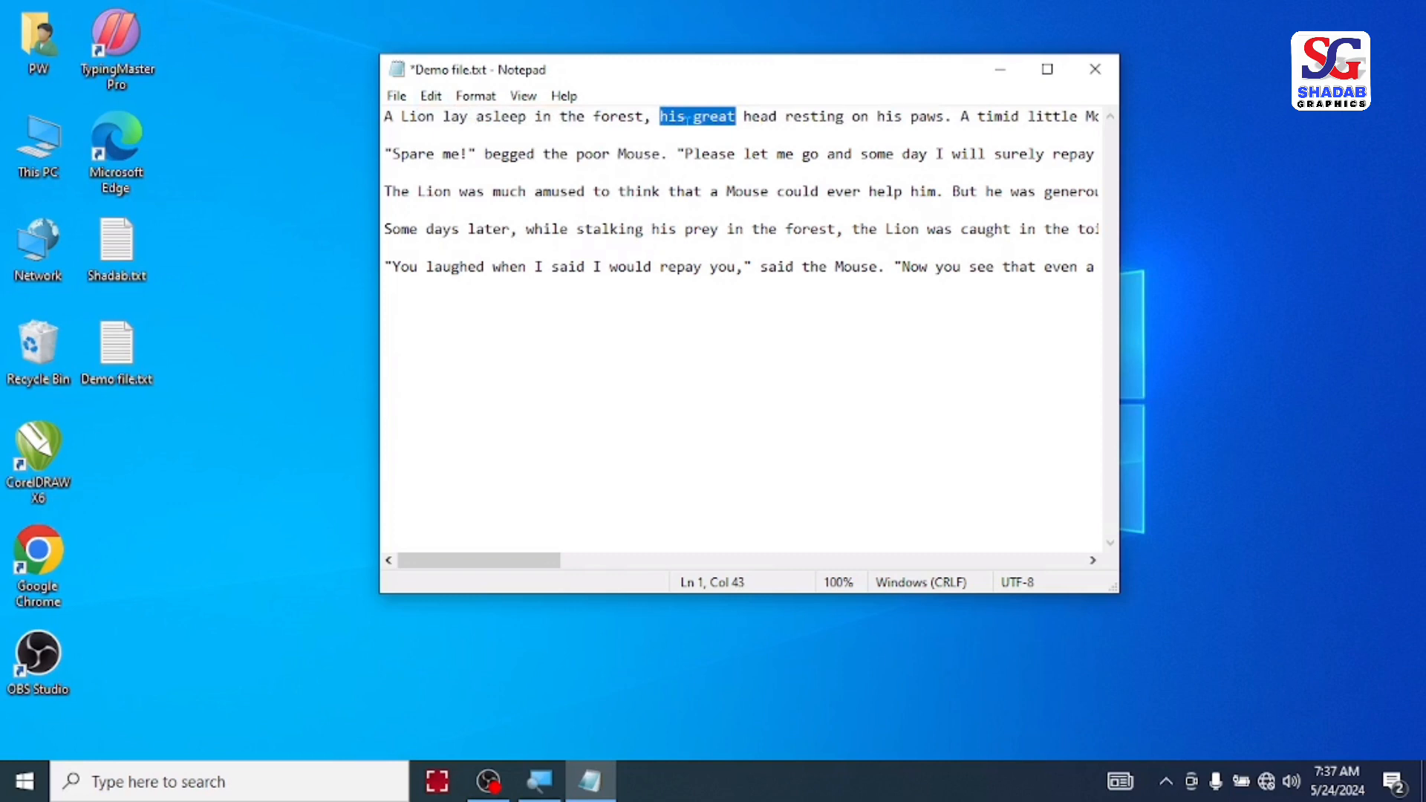
key("Delete")
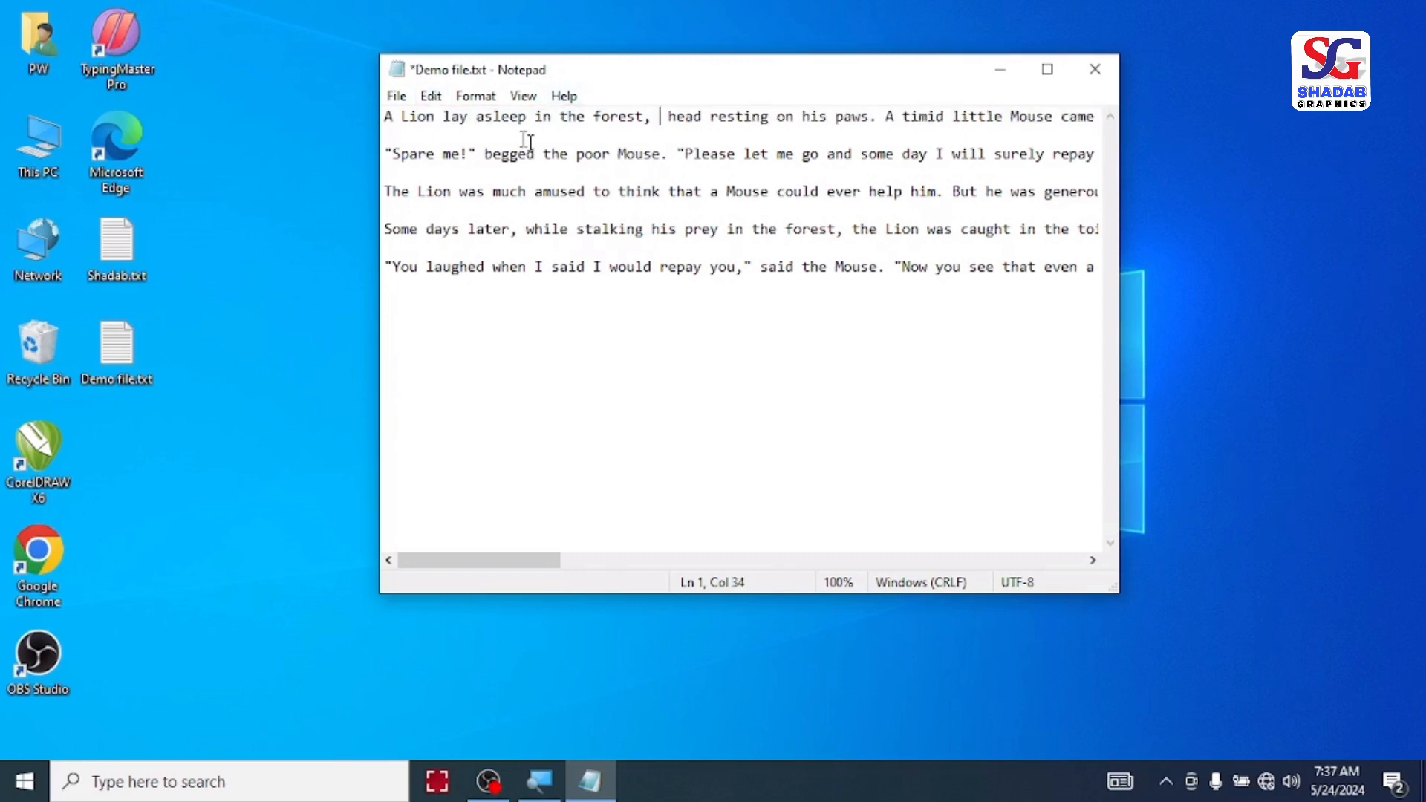
key("ctrl+z")
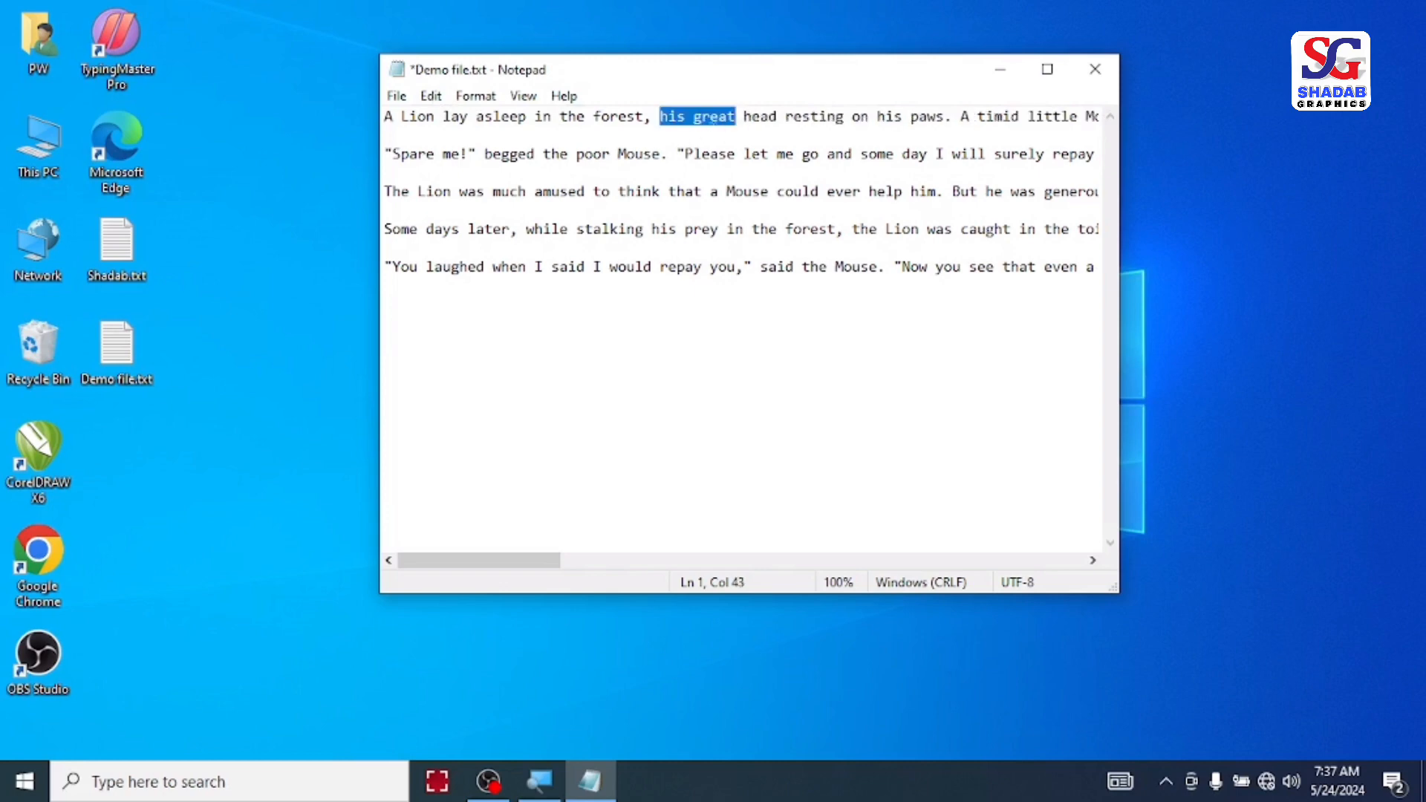
Step: Cut the words "asleep in the" out of the story's first line
left_click(431, 97)
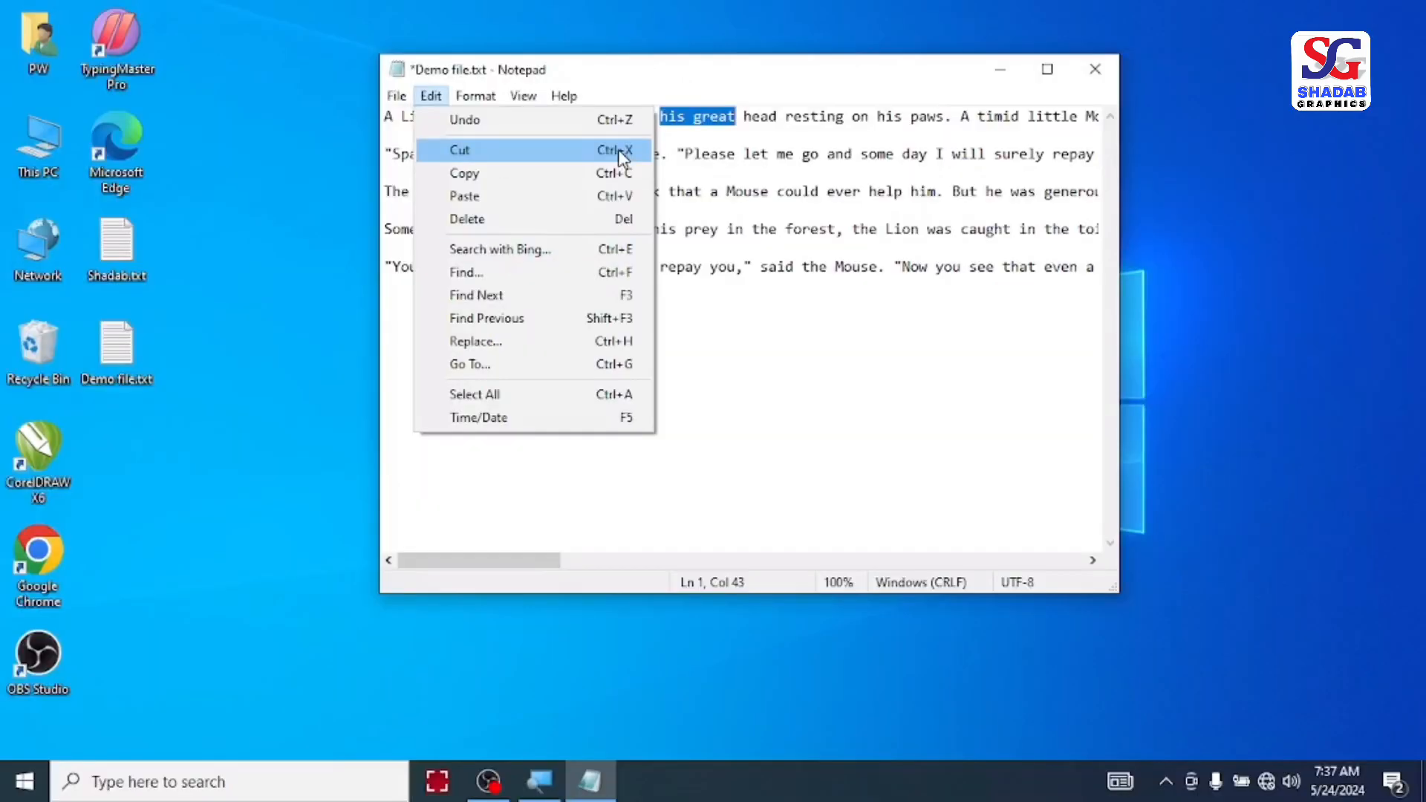
left_click(718, 155)
left_click(687, 118)
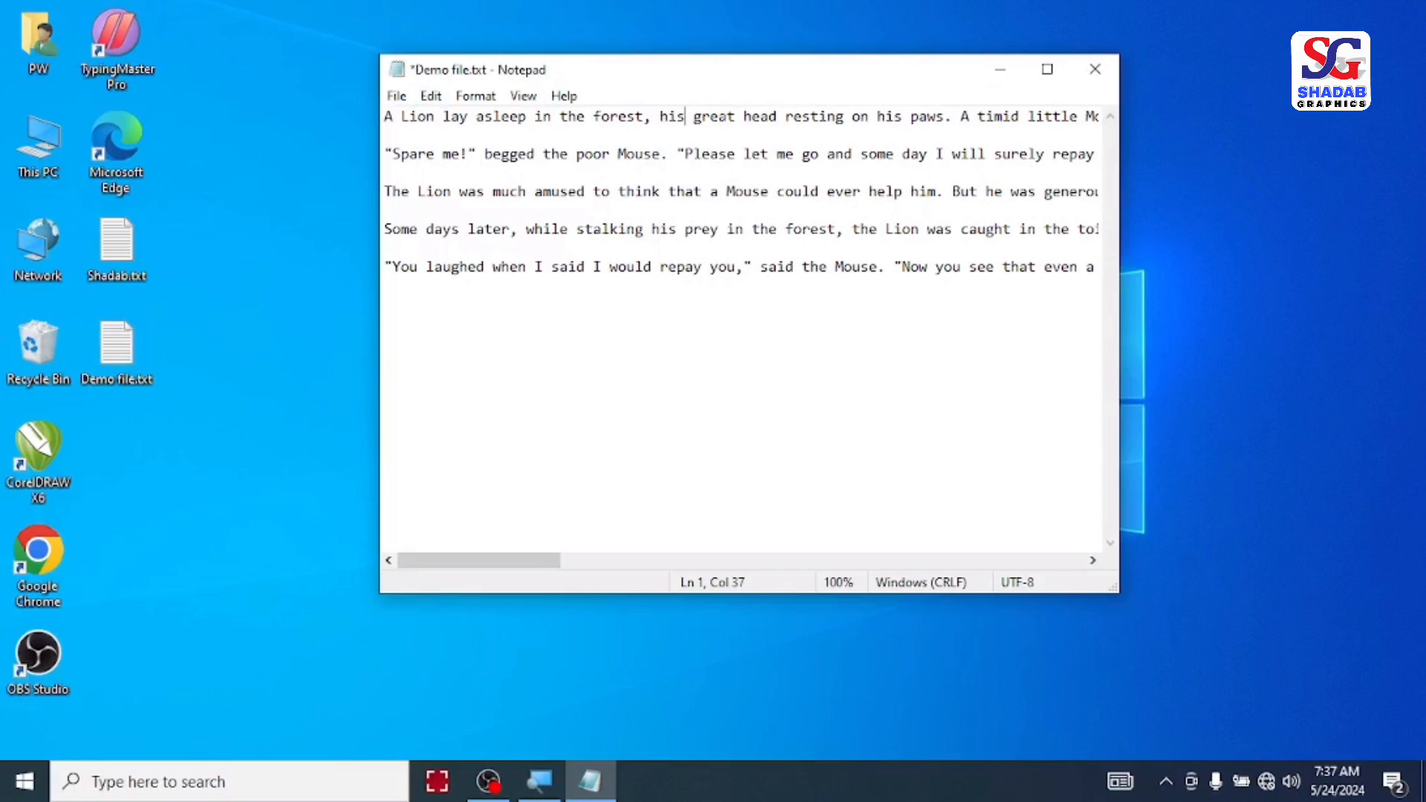
left_click(469, 117)
left_click(477, 118)
key("ctrl+shift+Right")
key("ctrl+shift+Right")
key("ctrl+shift+Right")
key("ctrl+shift+Right")
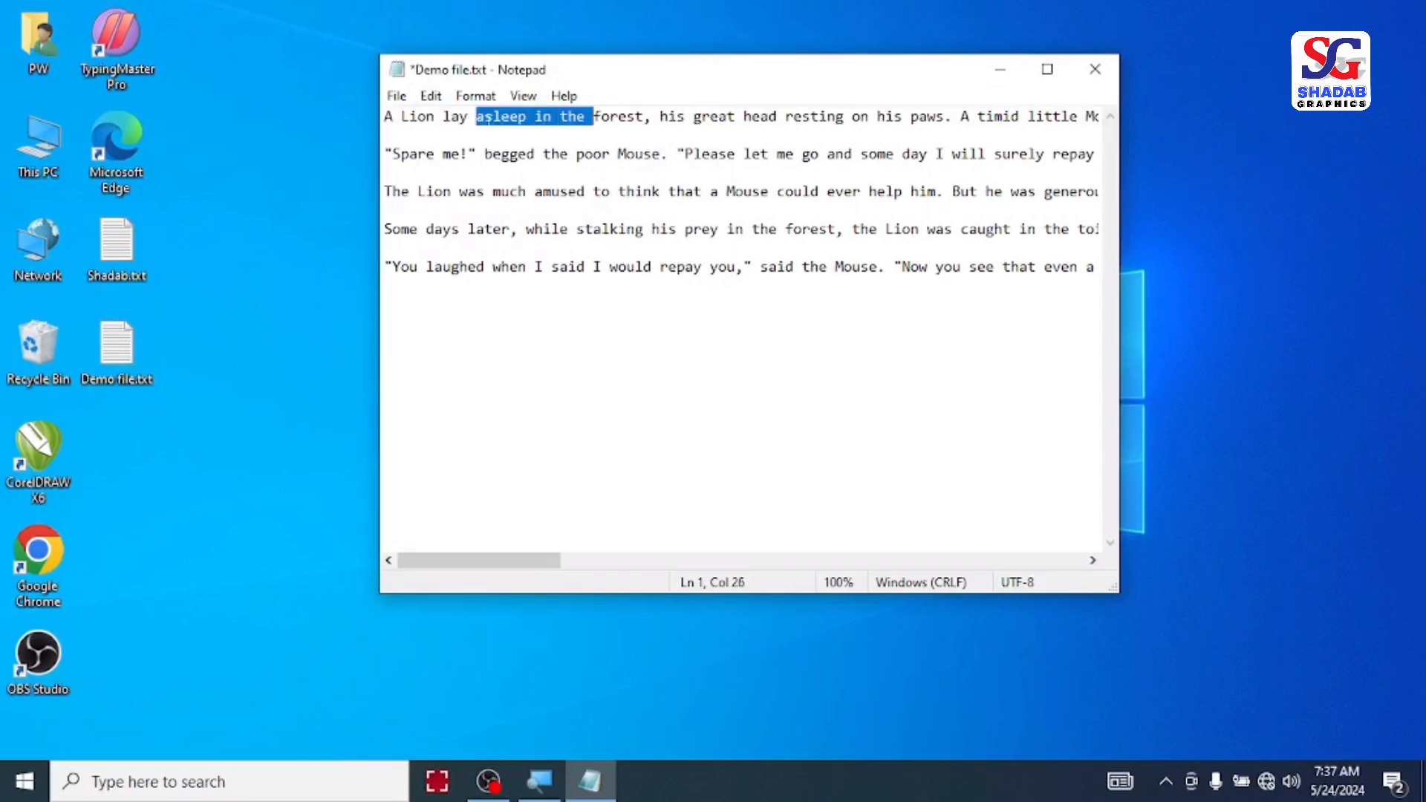
key("ctrl+shift+Left")
key("super+c")
key("Delete")
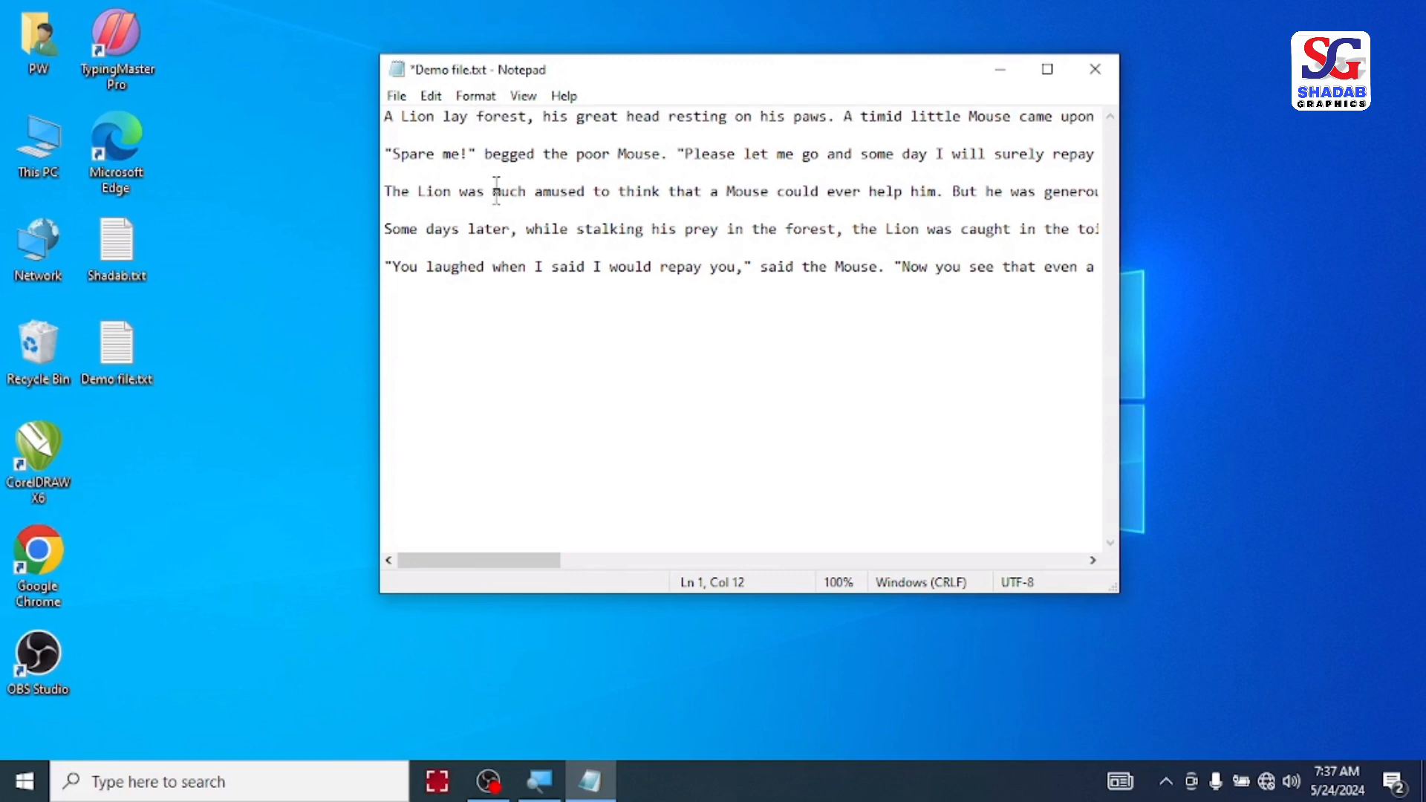
Step: Undo the cut in the first line and place the cursor on the blank line above the last paragraph
left_click(424, 297)
key("Left")
key("Left")
key("Left")
key("ctrl+z")
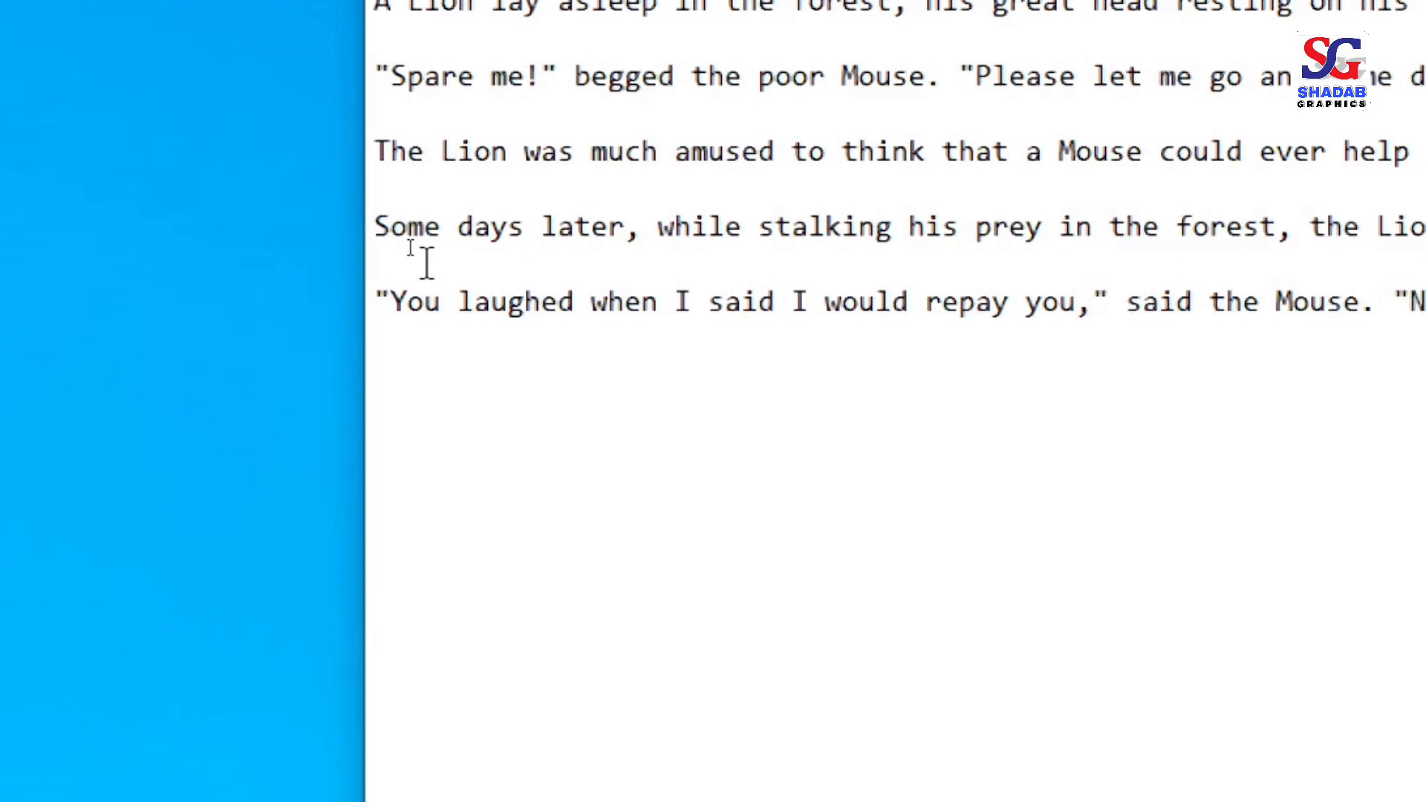
key("super+minus")
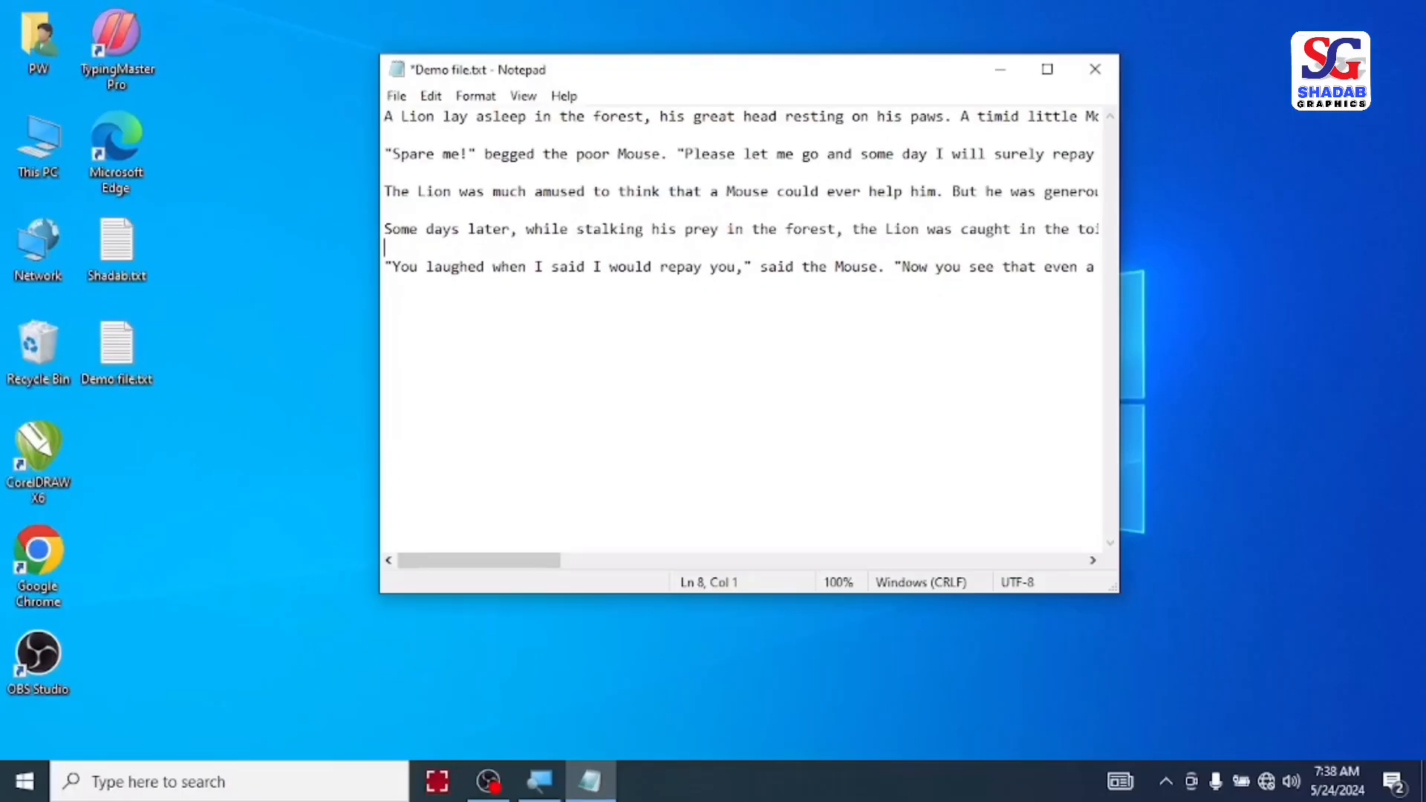
Step: Paste the cut words "asleep in the" into the blank line above the last paragraph
key("super")
left_click(444, 59)
left_click(430, 102)
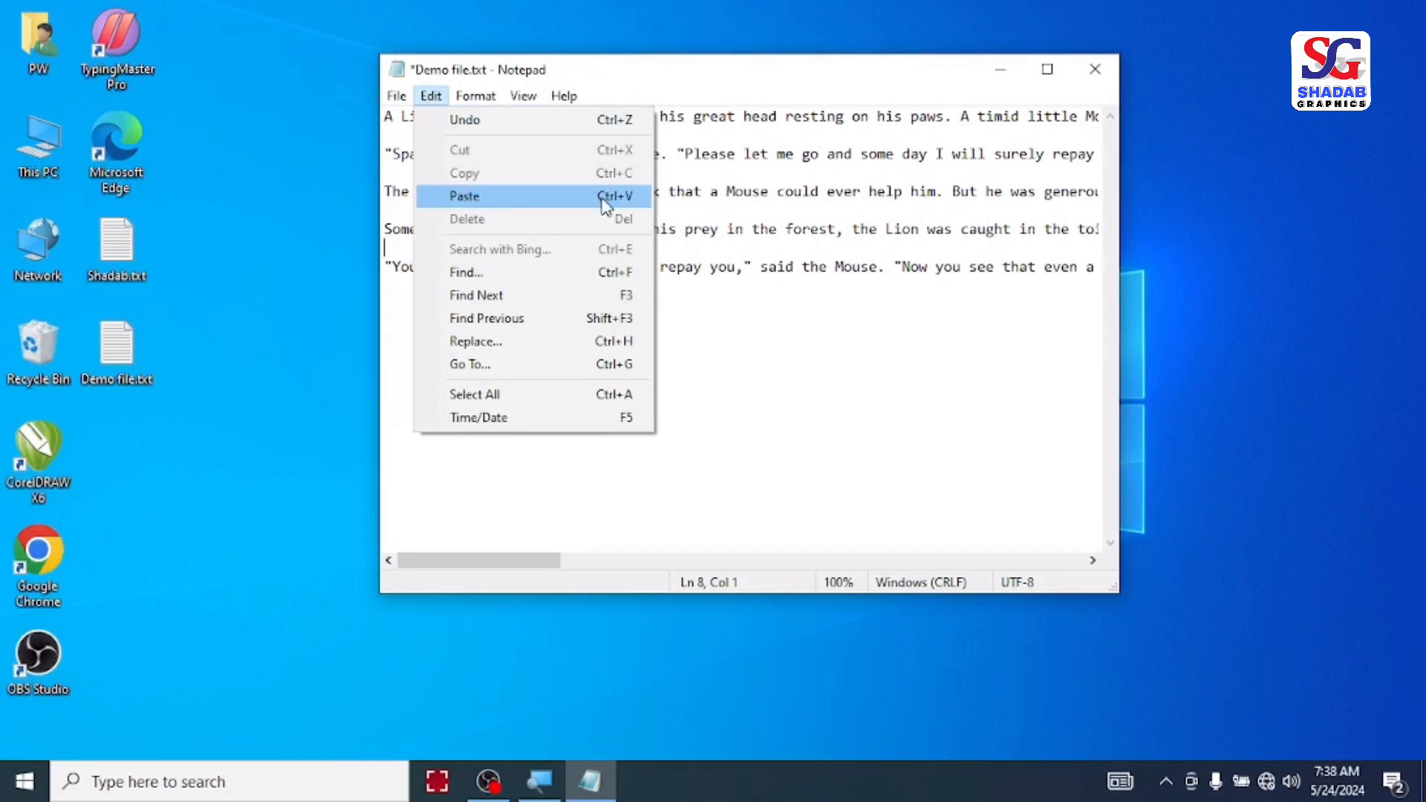
left_click(465, 197)
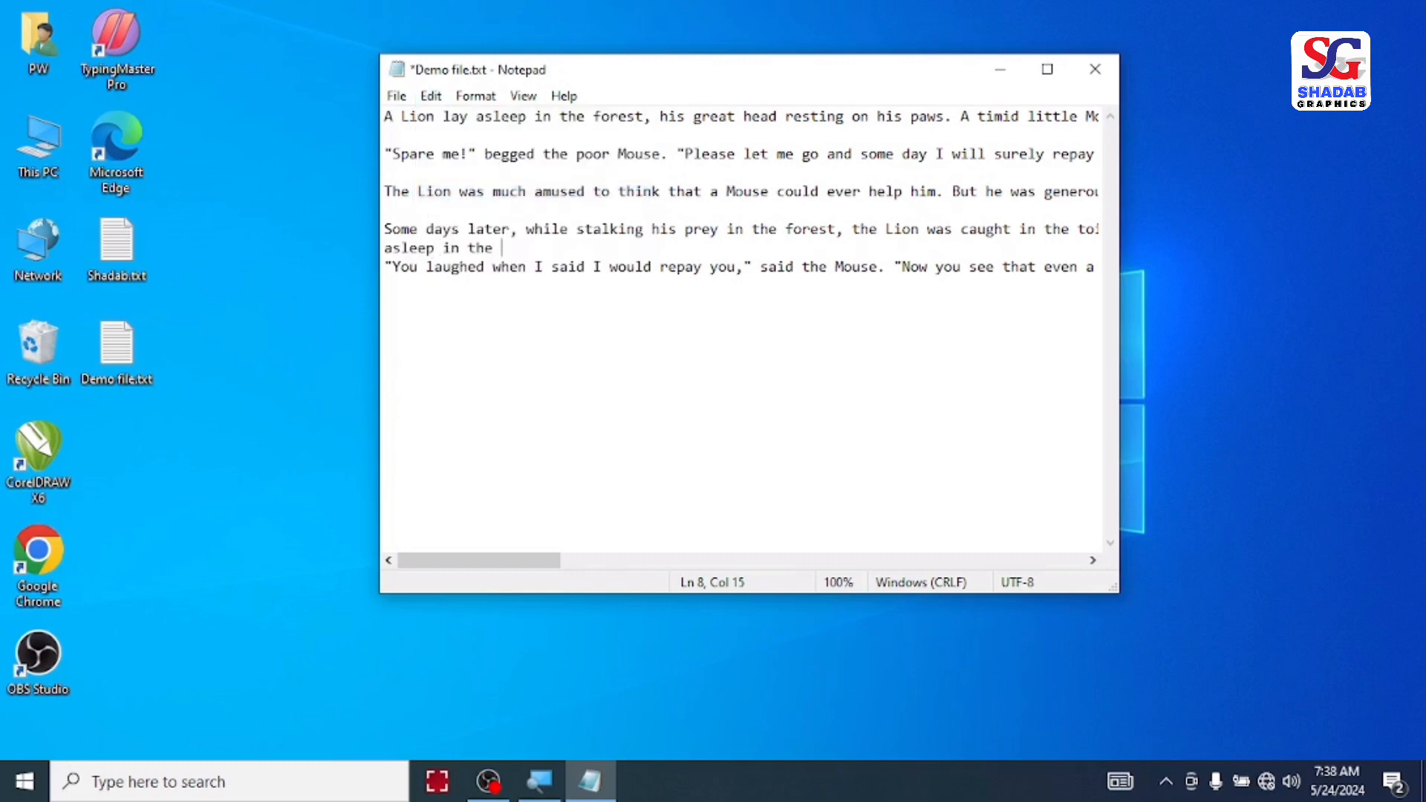
key("ctrl+plus")
key("ctrl+minus")
key("shift+Home")
key("End")
Step: Copy the sentence "Spare me!" begged the poor Mouse. and paste it on the blank line below the "The Lion was much amused" paragraph
left_click(431, 96)
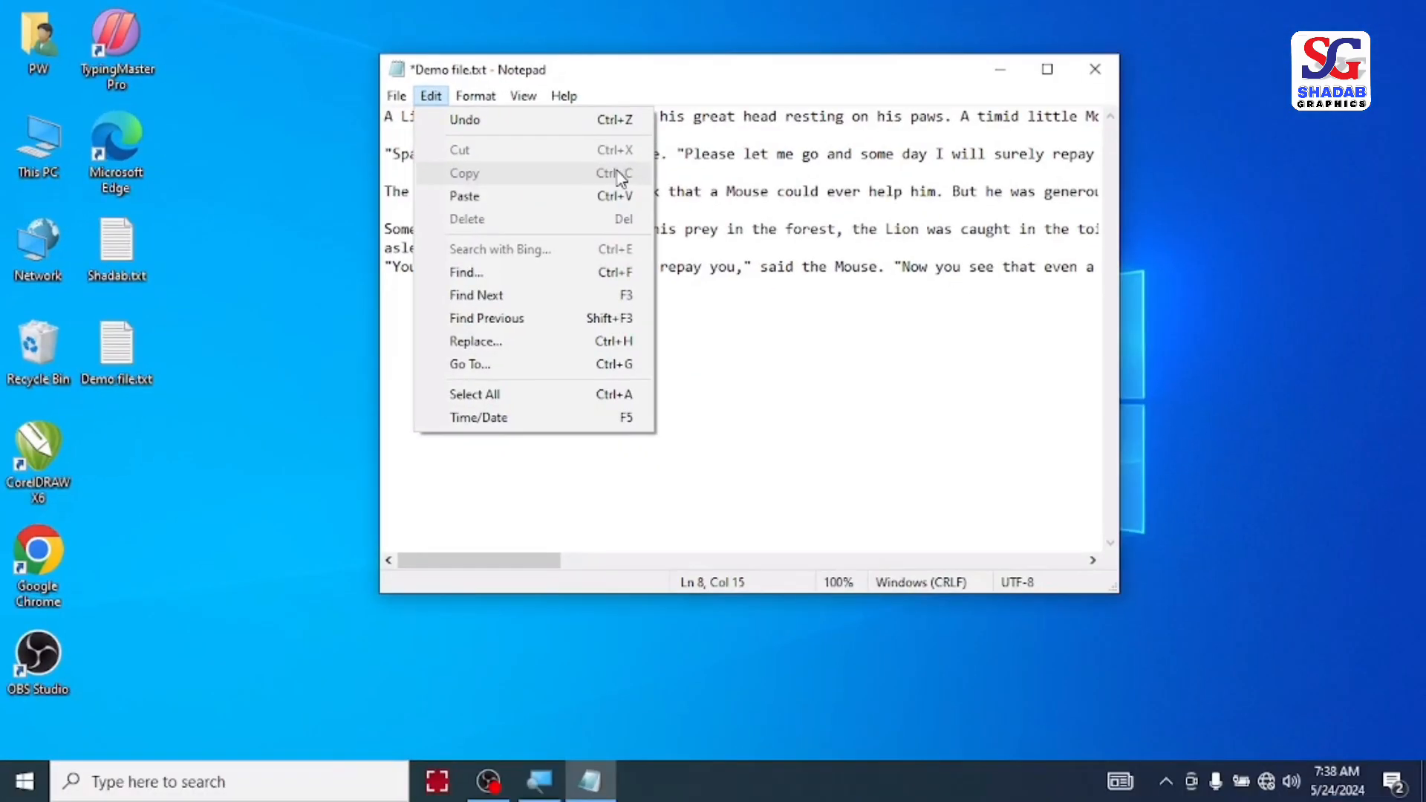
left_click(729, 176)
left_click(678, 154)
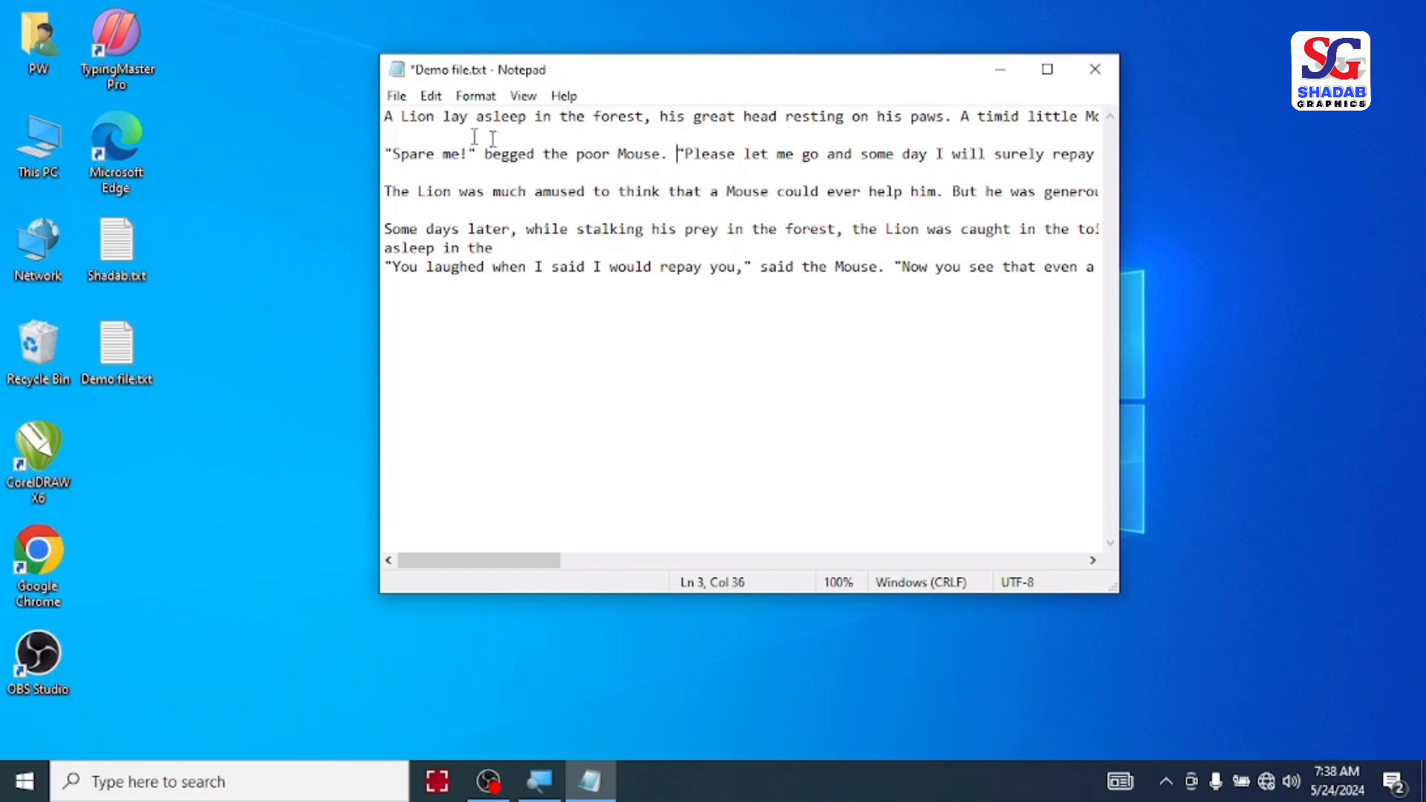
left_click(386, 153)
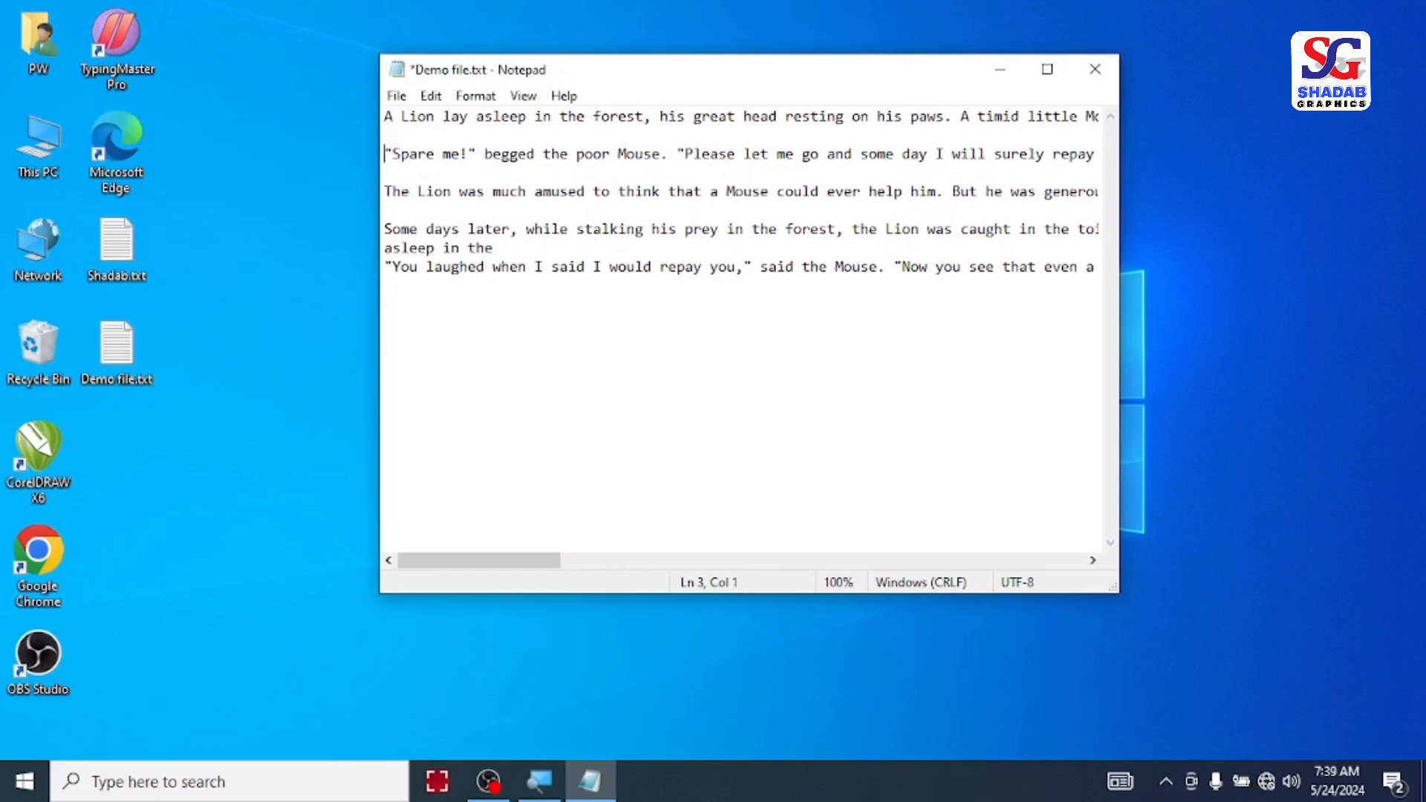
left_click(668, 154, "shift")
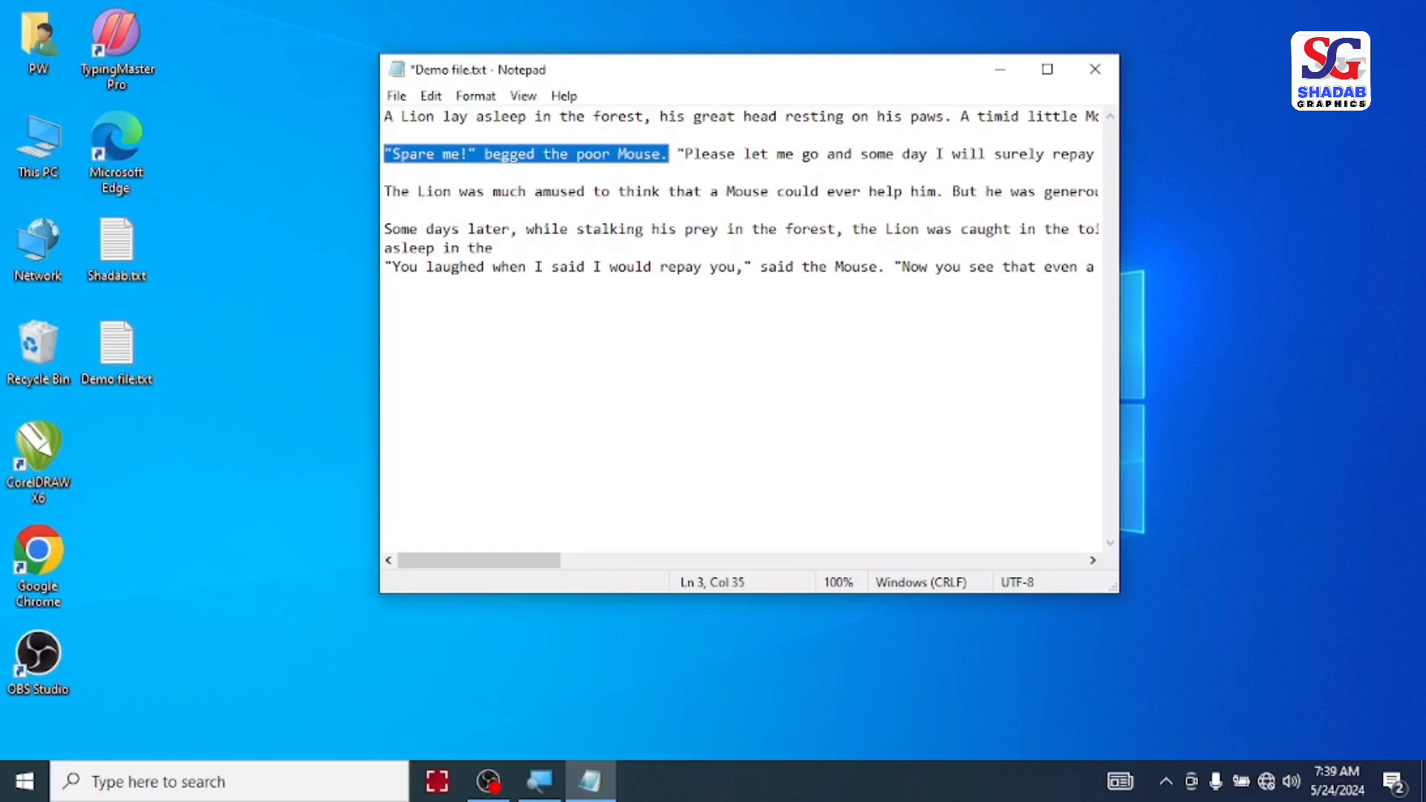
left_click(534, 174)
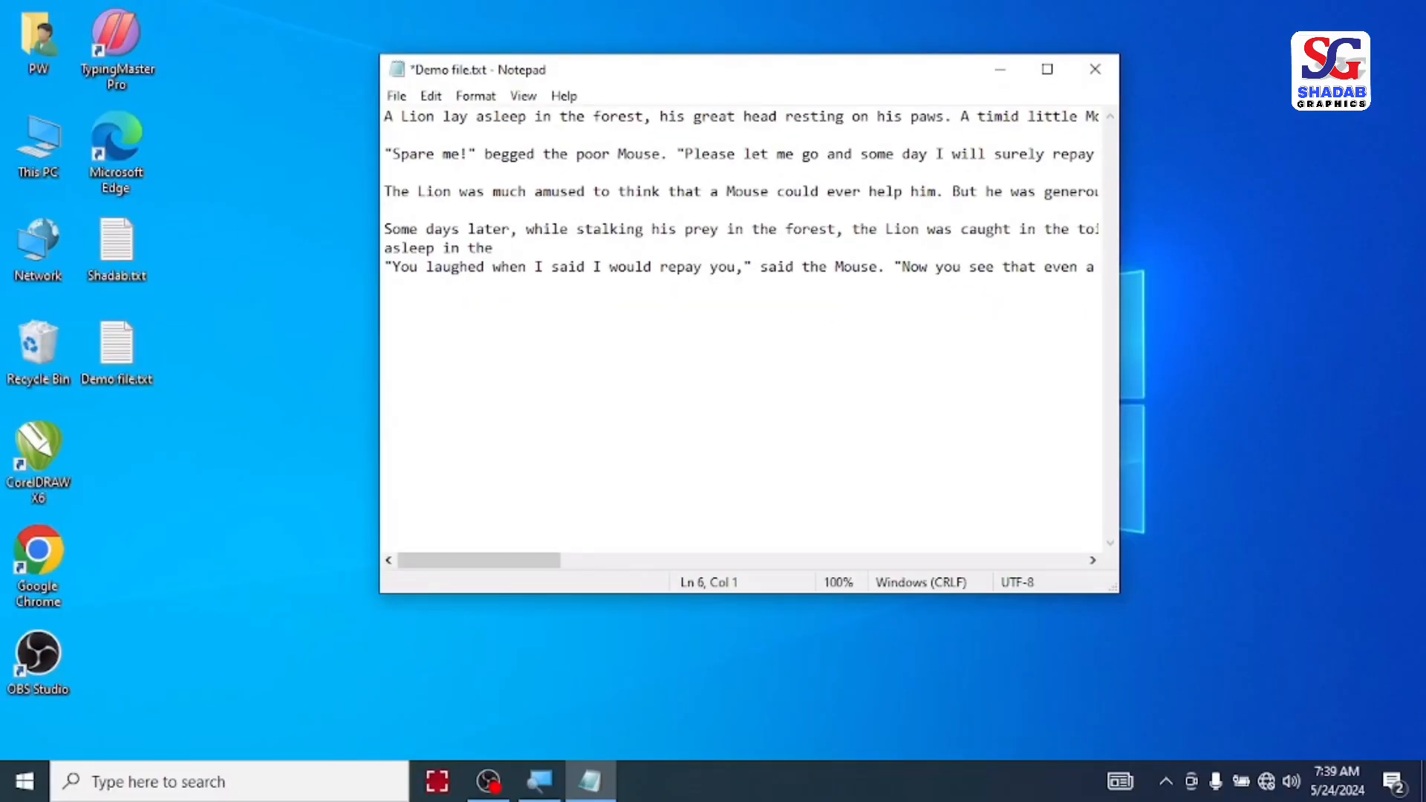
key("ctrl+v")
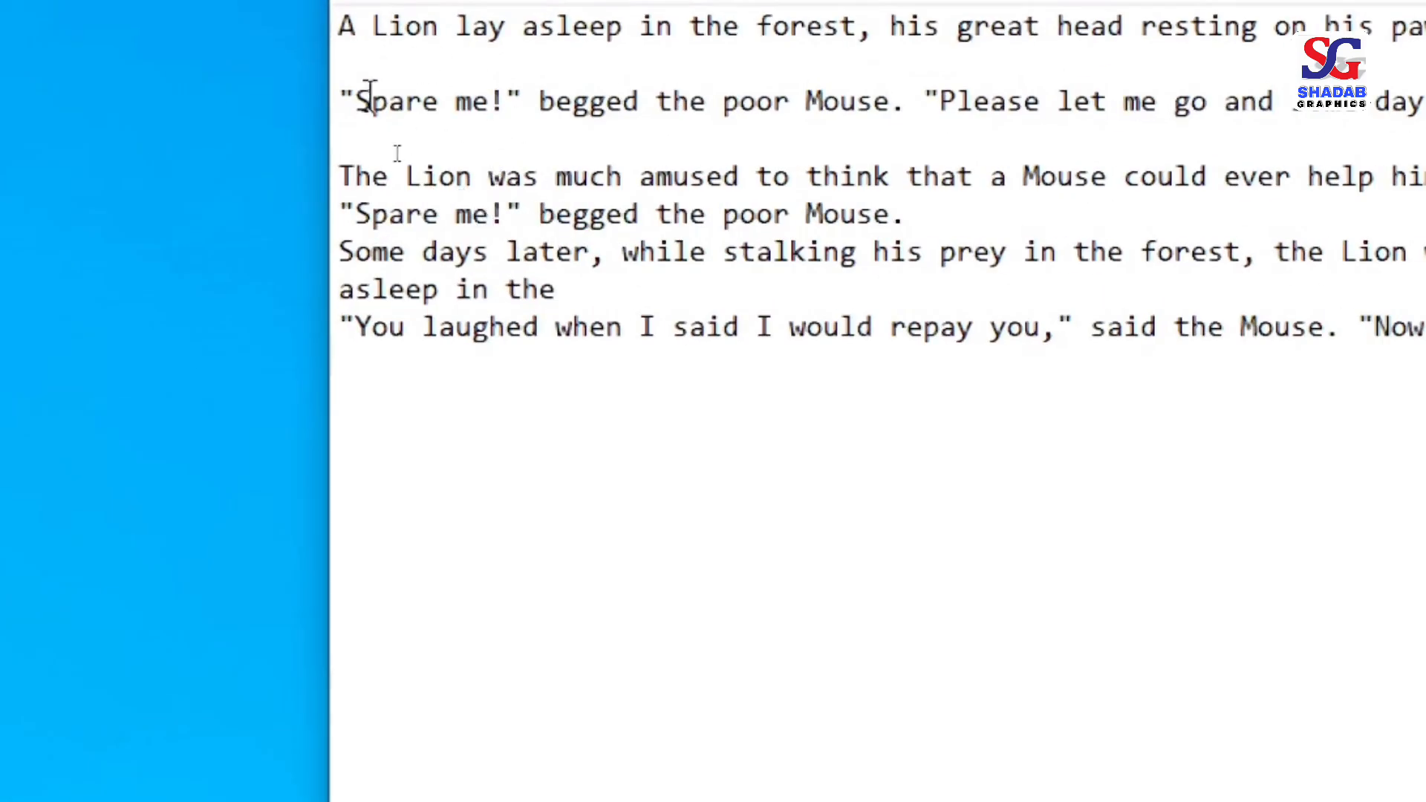
Step: Delete the pasted words "asleep in the" from the line above the last paragraph
left_click(431, 96)
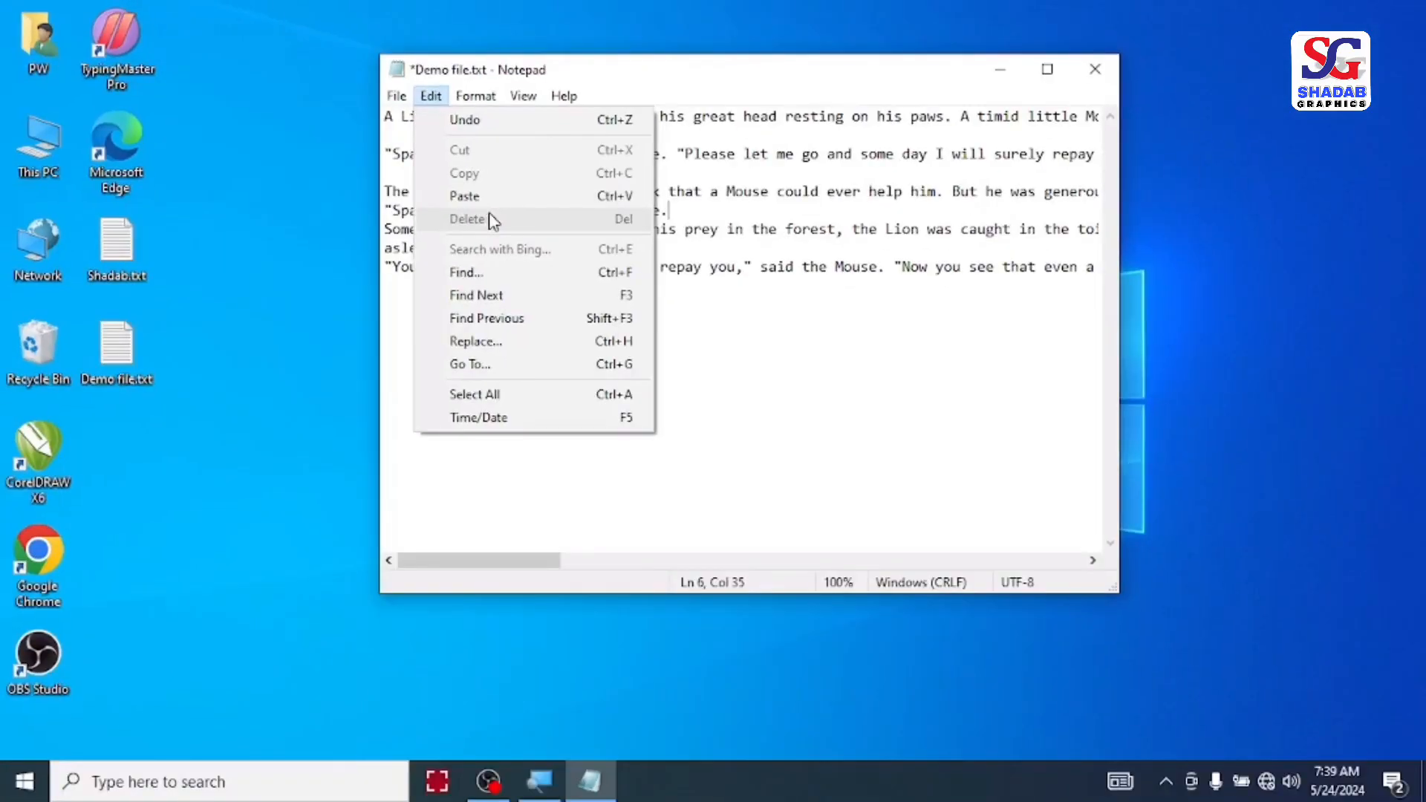
left_click(946, 358)
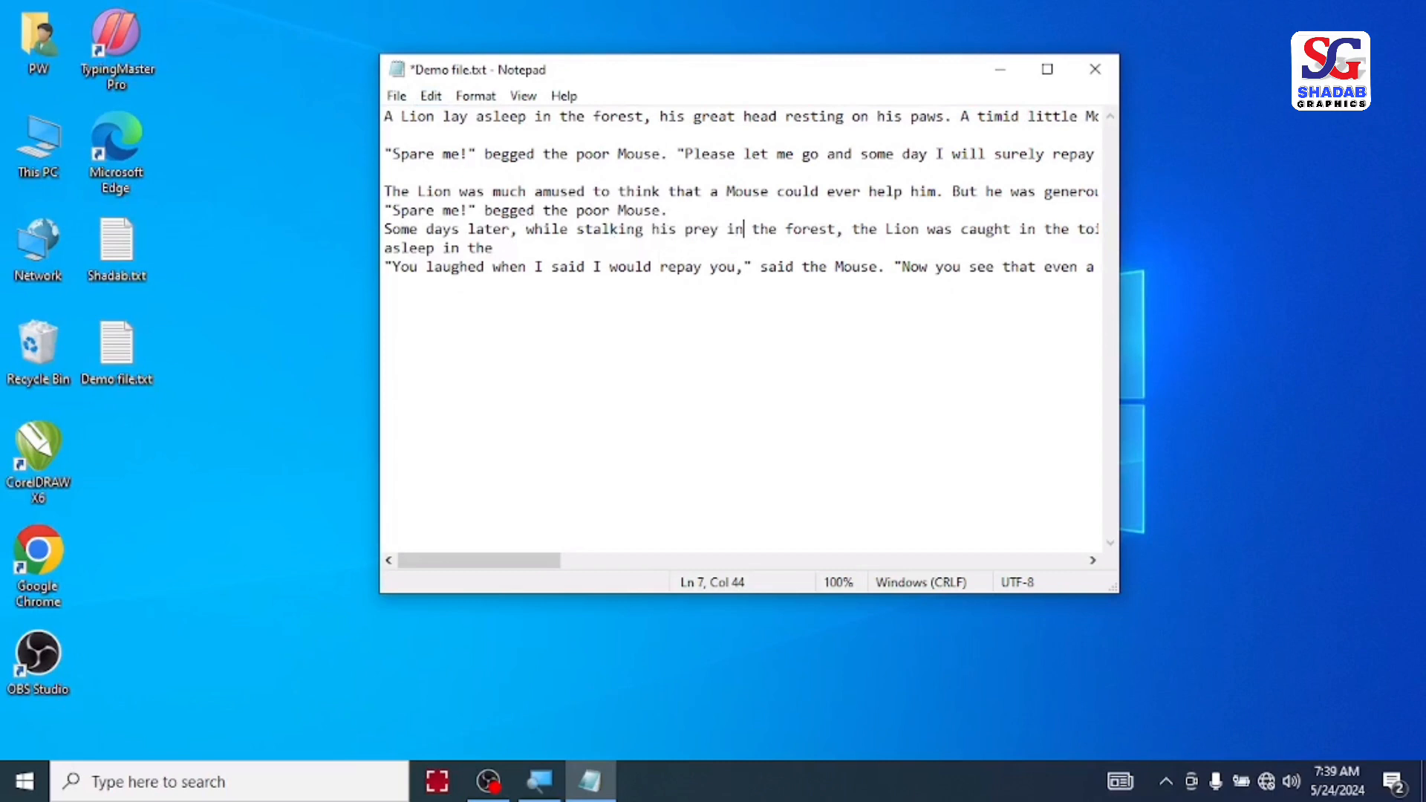
left_click_drag(611, 248, 383, 249)
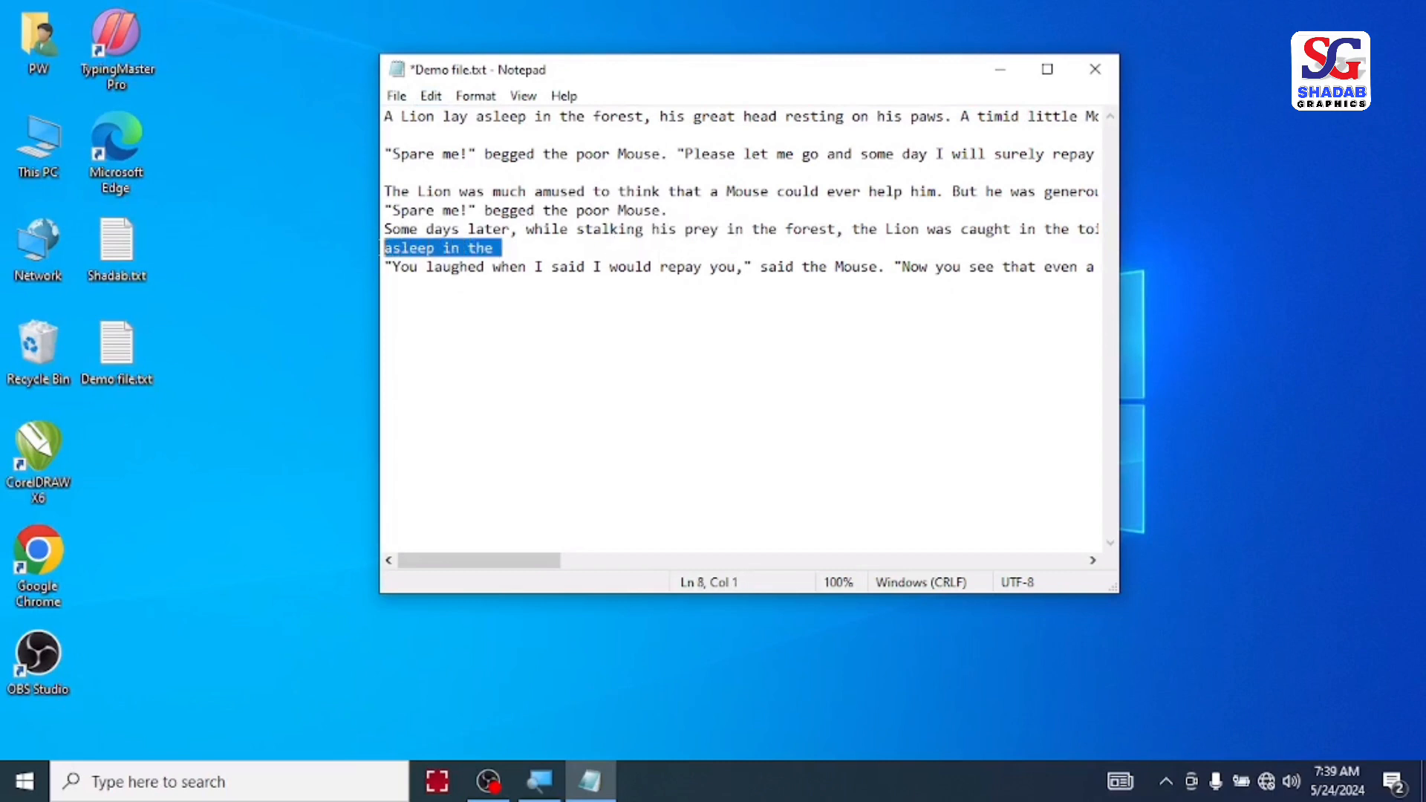
left_click(431, 95)
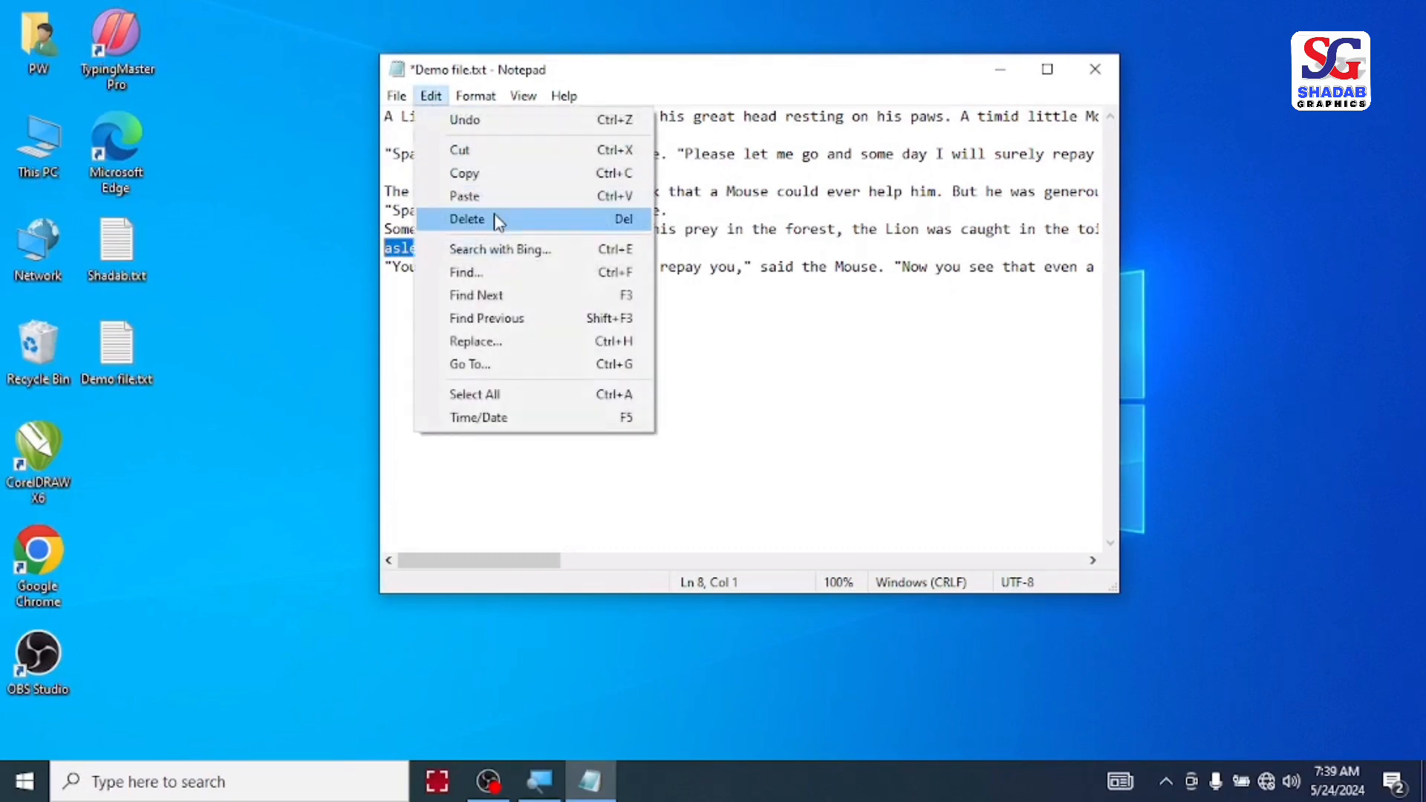
left_click(481, 221)
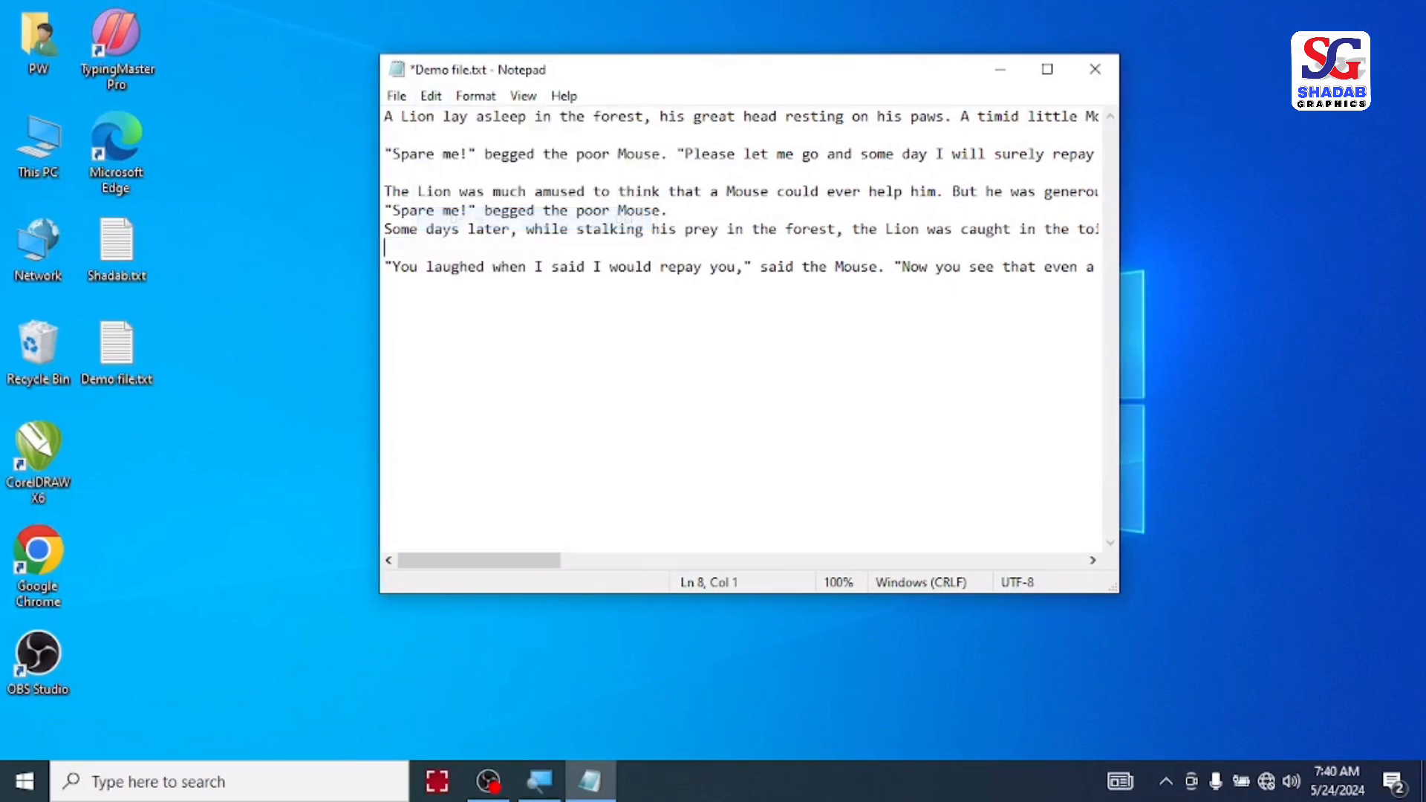
Step: Search upward from the last paragraph for the word "Lion"
left_click(752, 267)
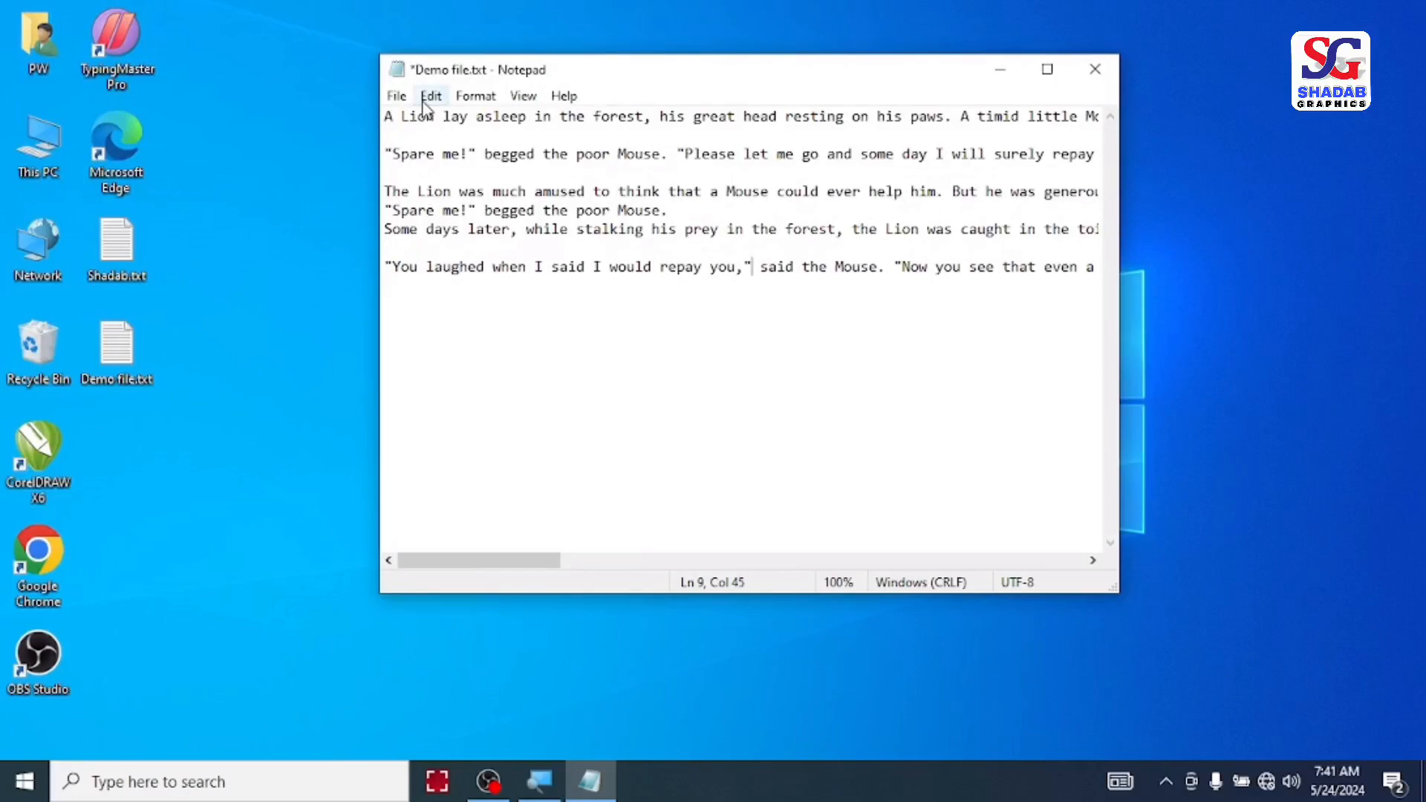
left_click(431, 96)
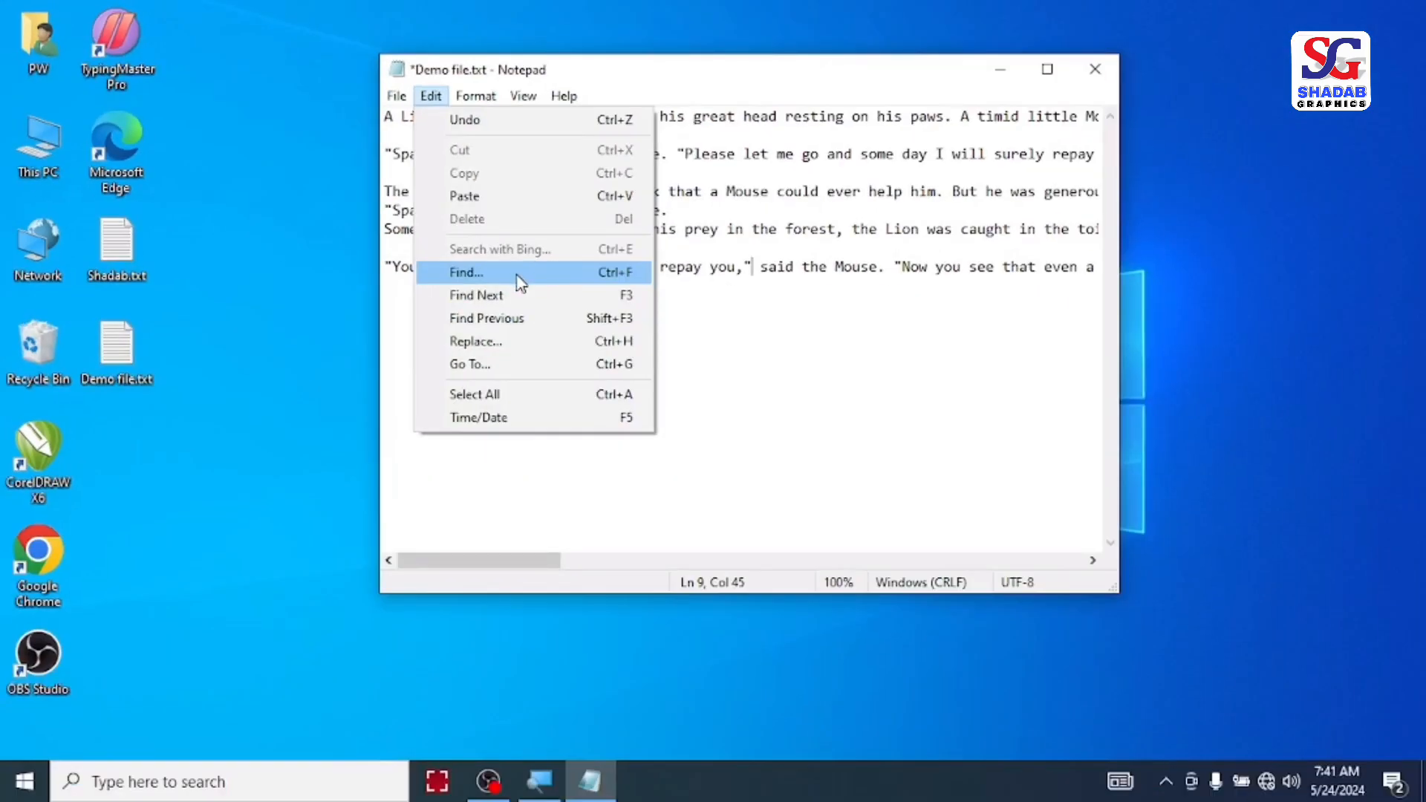
left_click(519, 275)
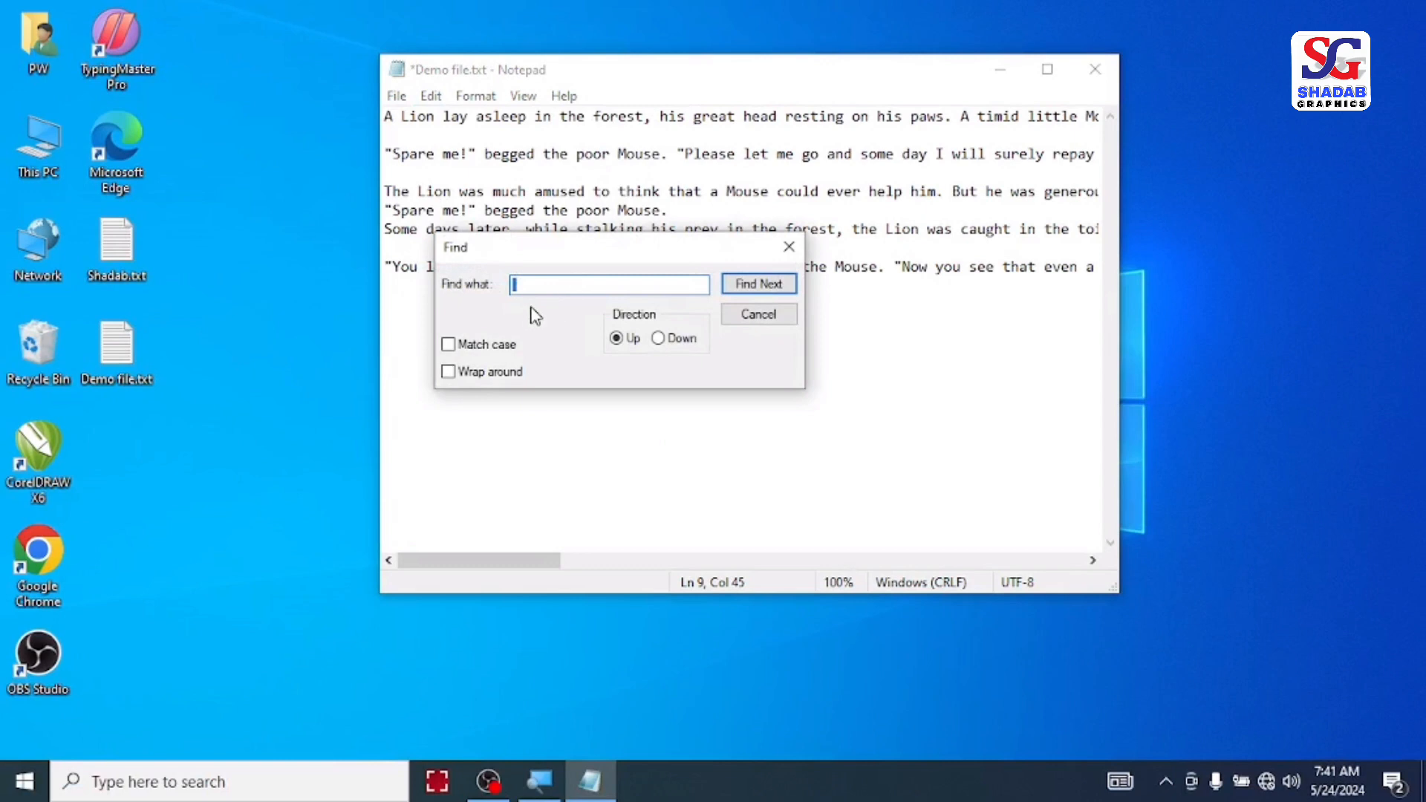
key("BackSpace")
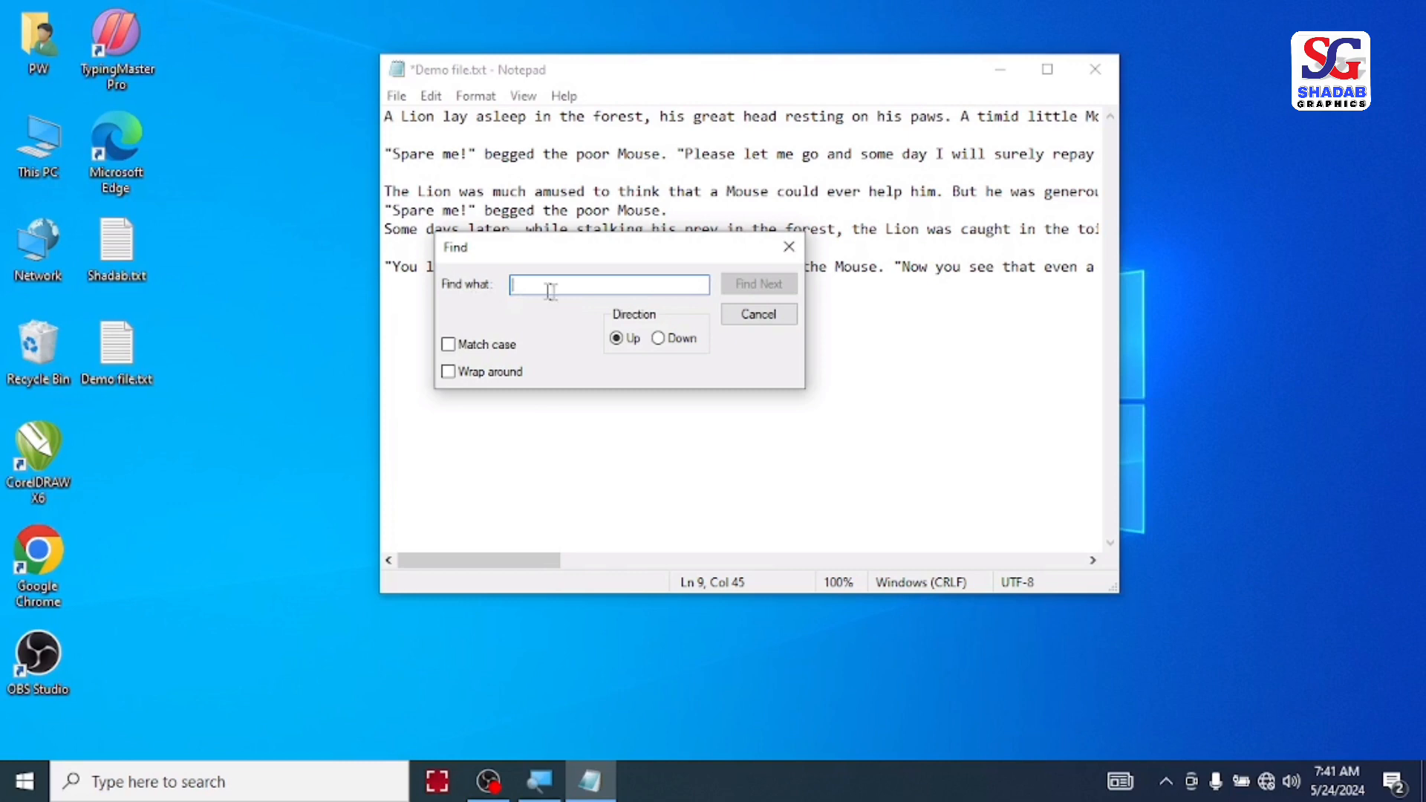
type("Lion")
left_click(759, 283)
left_click(762, 287)
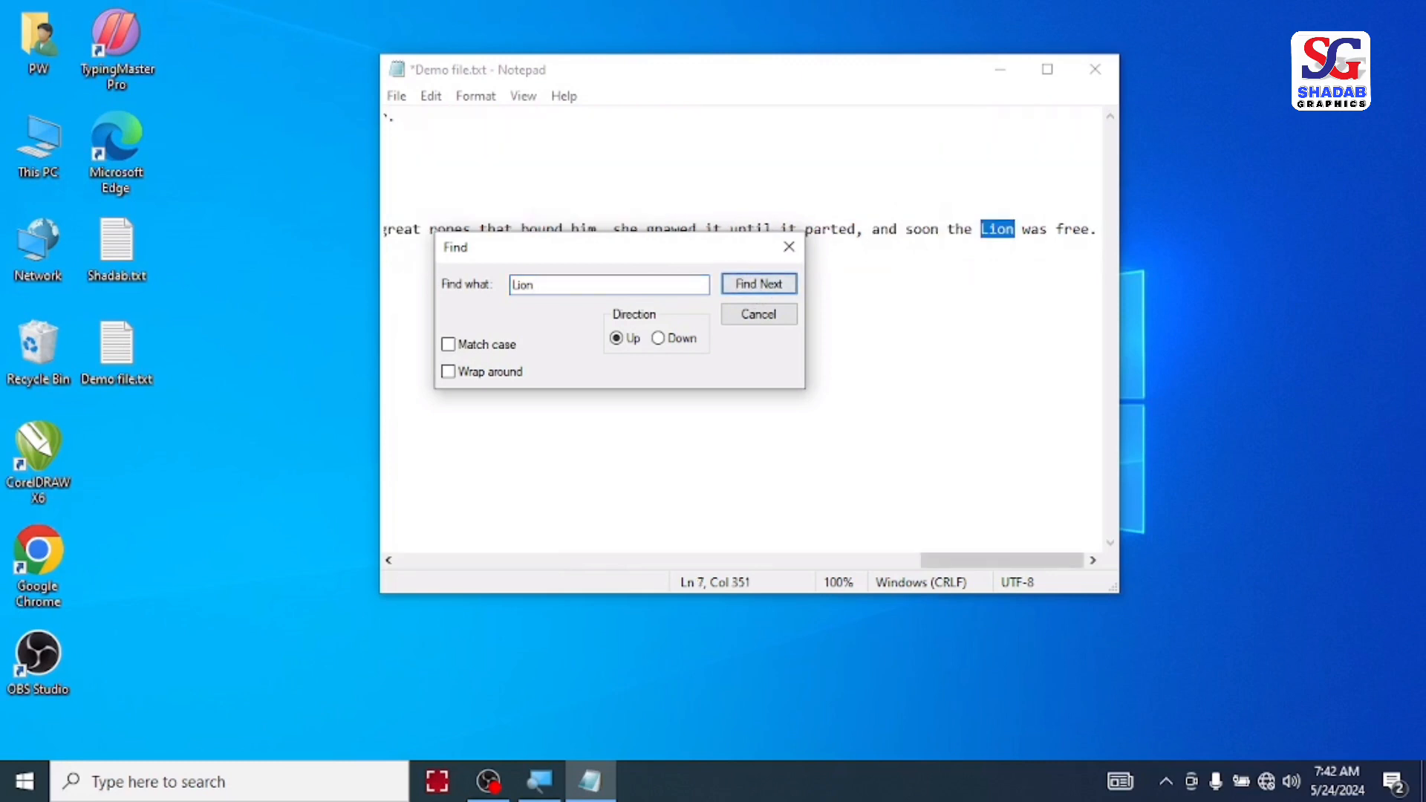
left_click(782, 291)
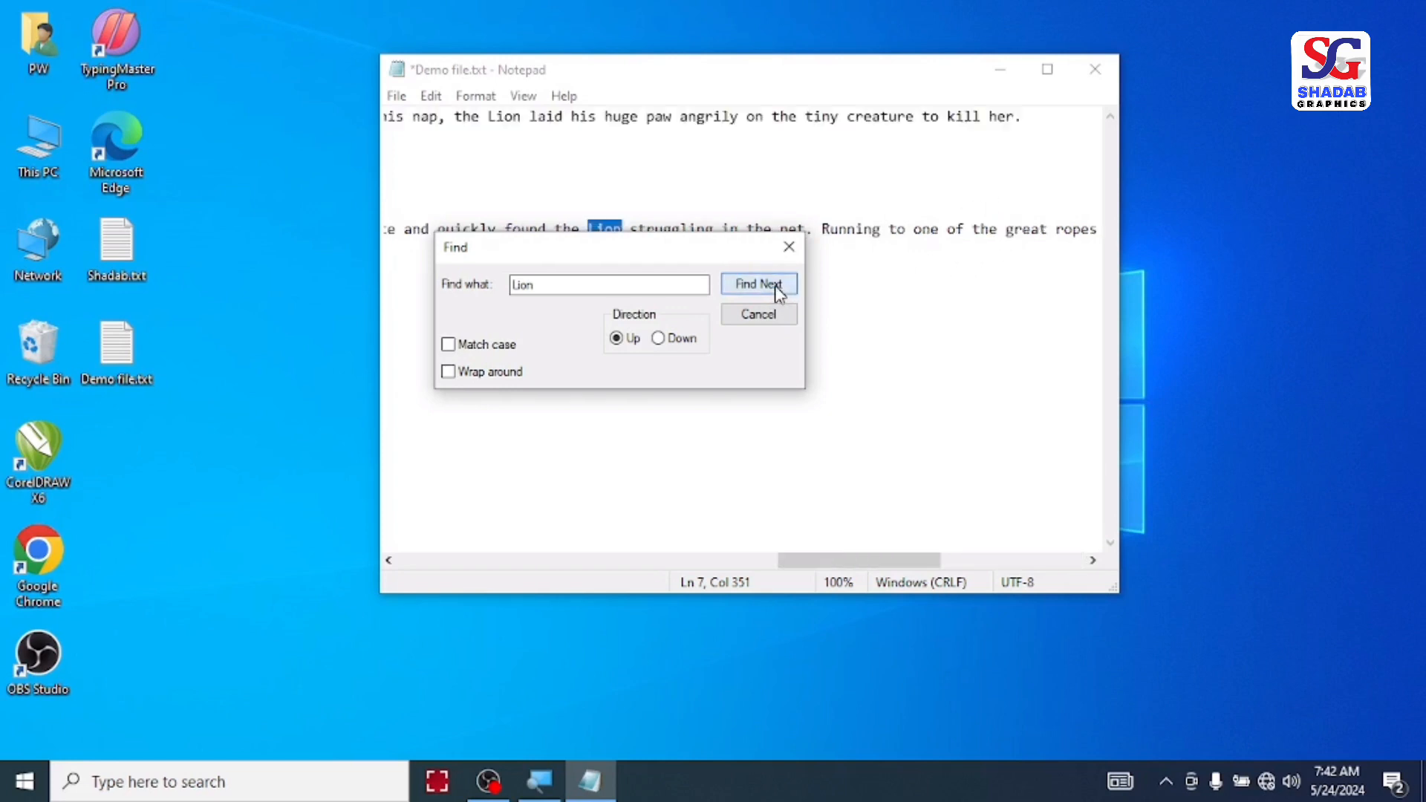
Step: Move the Find dialog clear of the text and step through the remaining earlier matches for "Lion"
left_click_drag(672, 257, 727, 317)
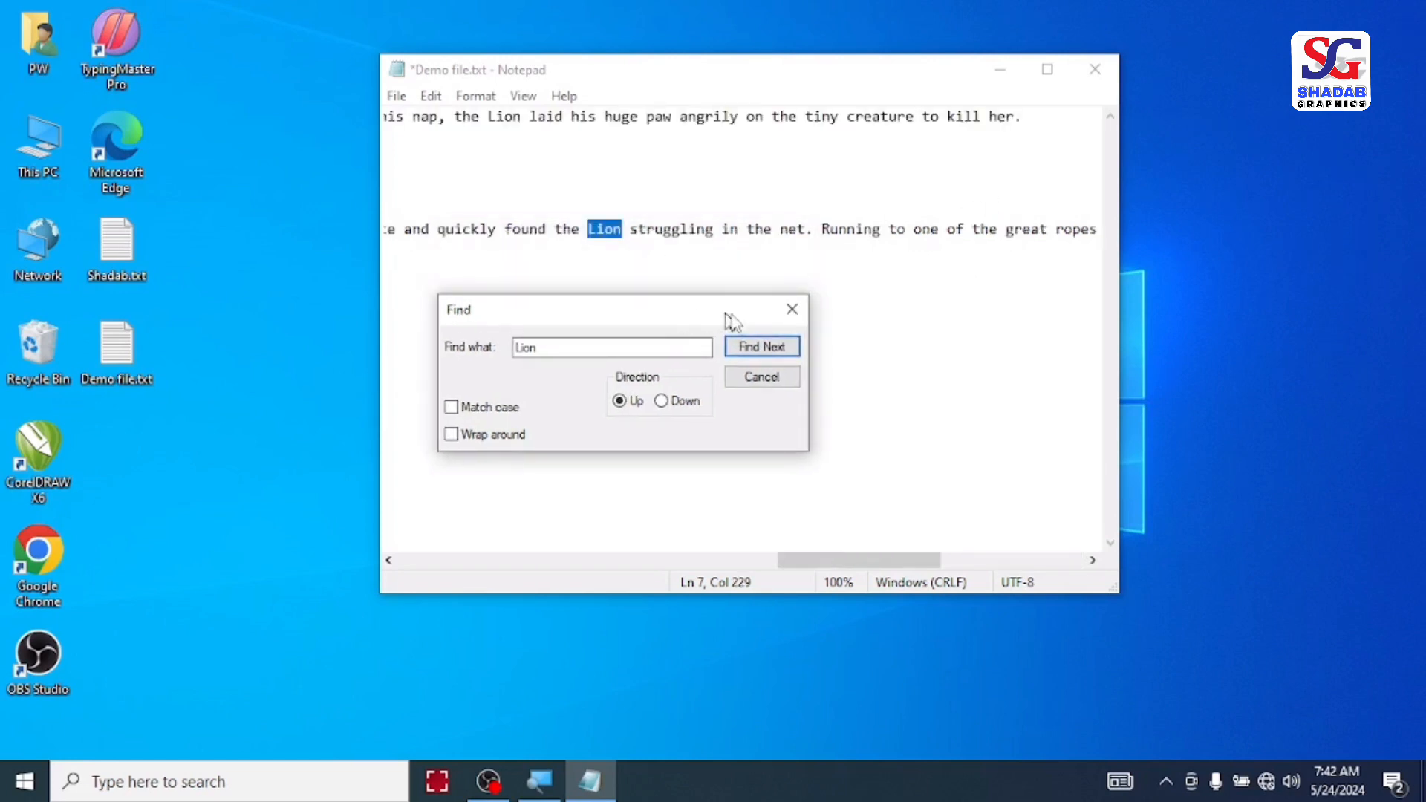
left_click(757, 345)
left_click(756, 350)
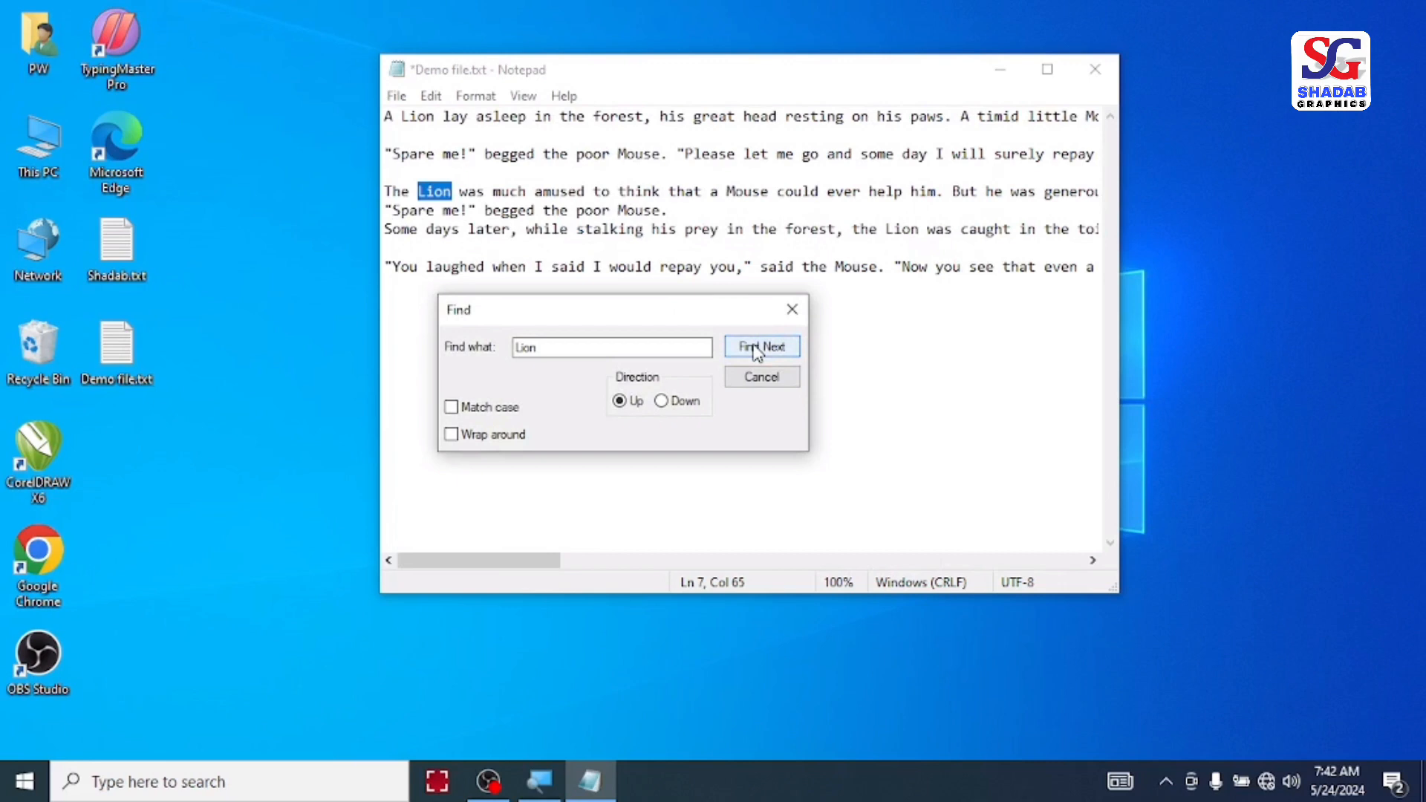
left_click(757, 351)
left_click(758, 350)
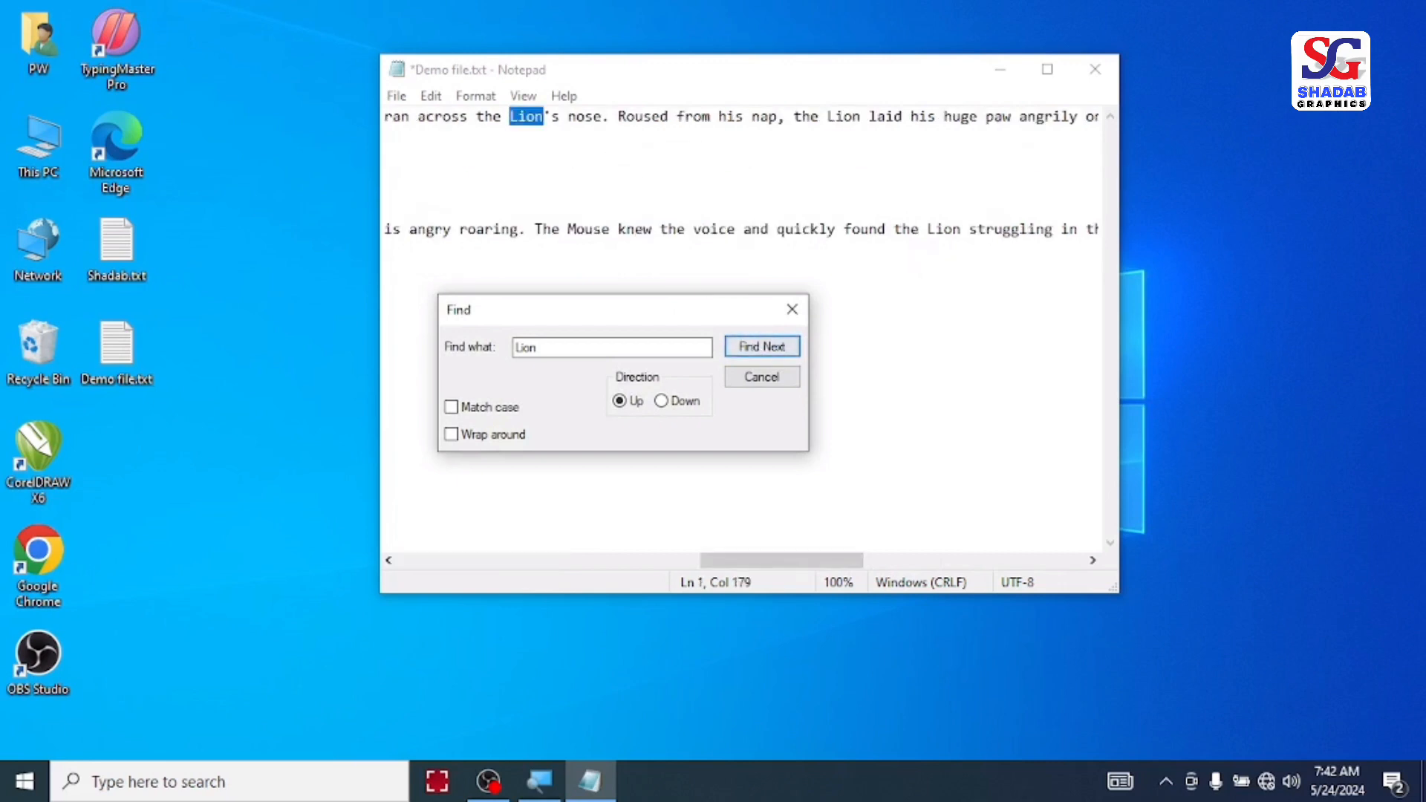
left_click(775, 346)
left_click(775, 347)
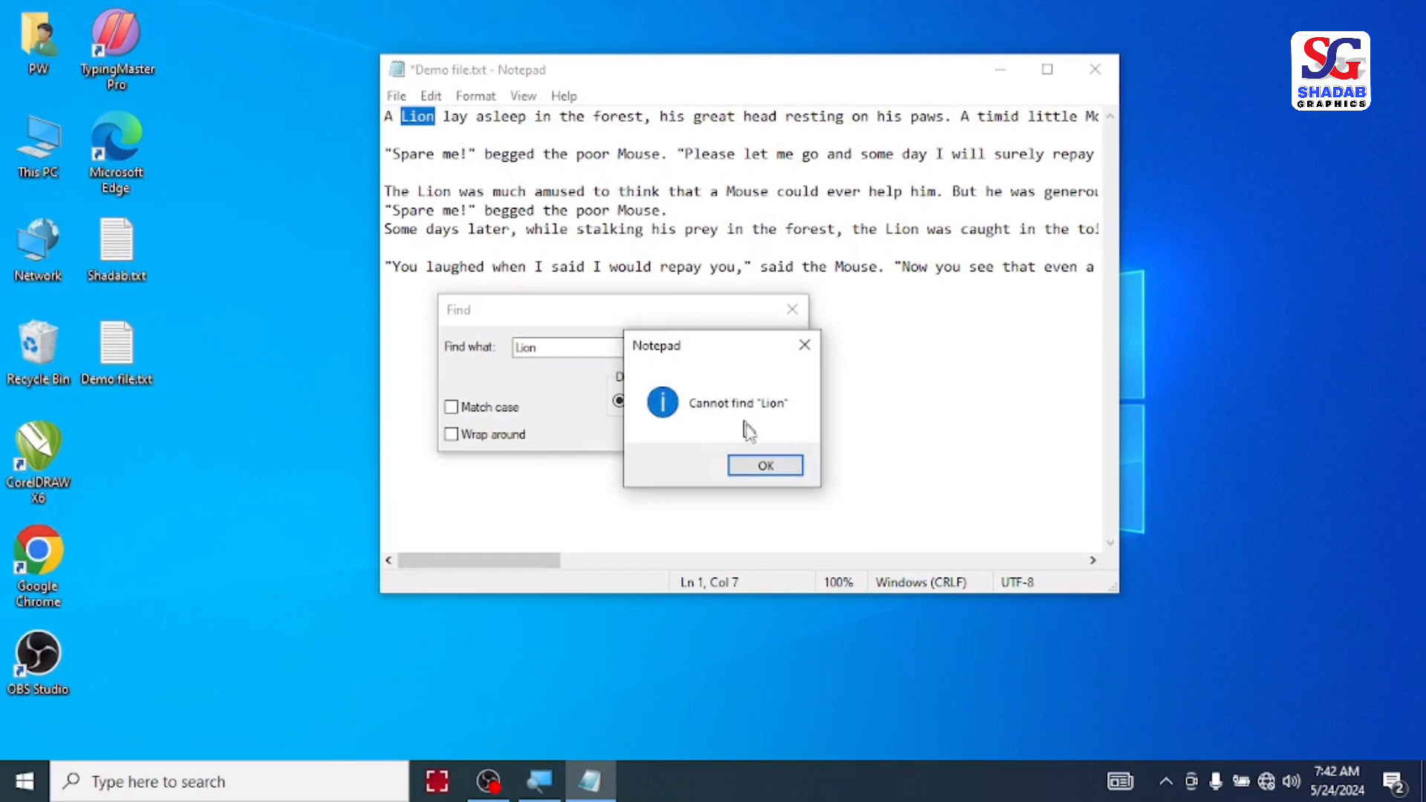
Step: Search downward from the first line through the following matches for "Lion"
left_click(764, 465)
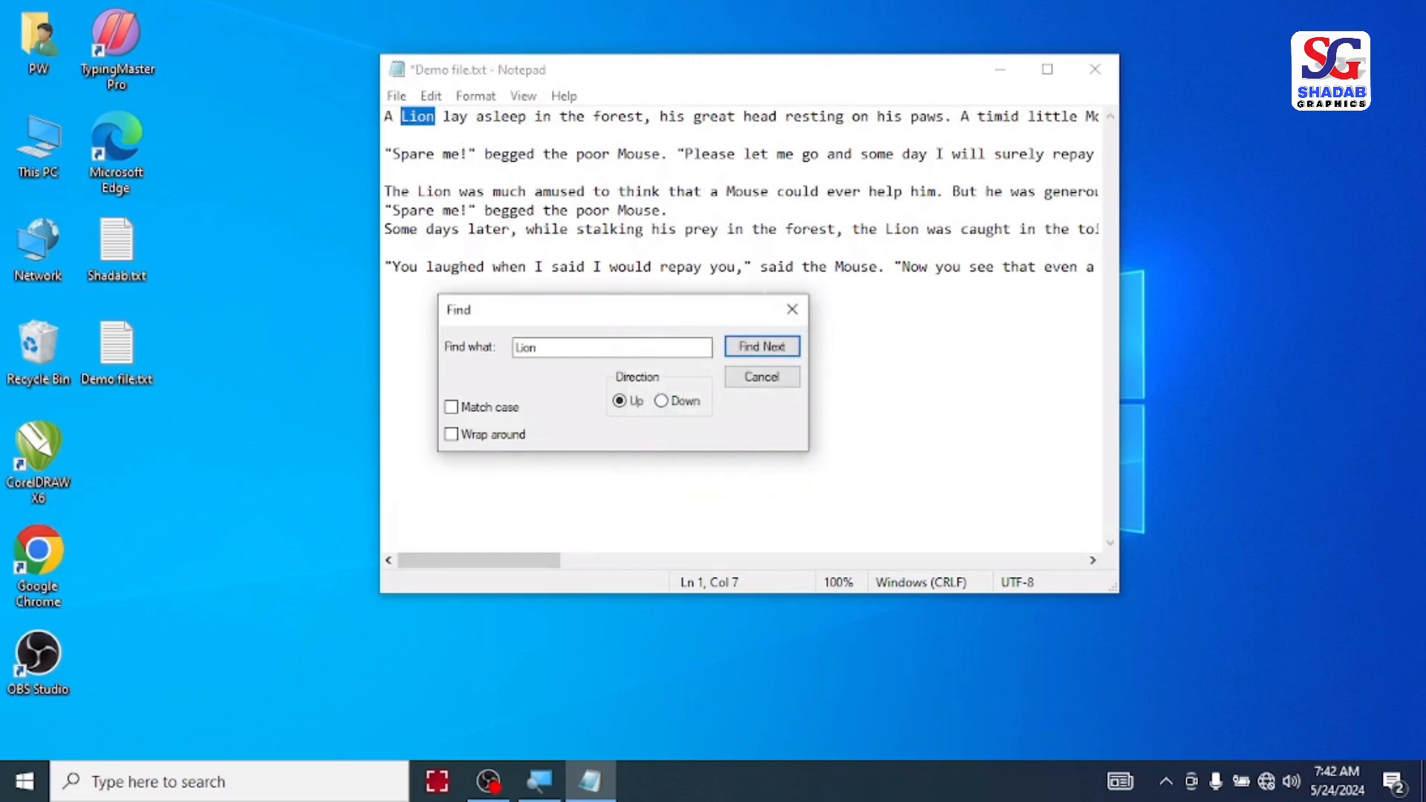
left_click(663, 405)
left_click(751, 357)
left_click(776, 352)
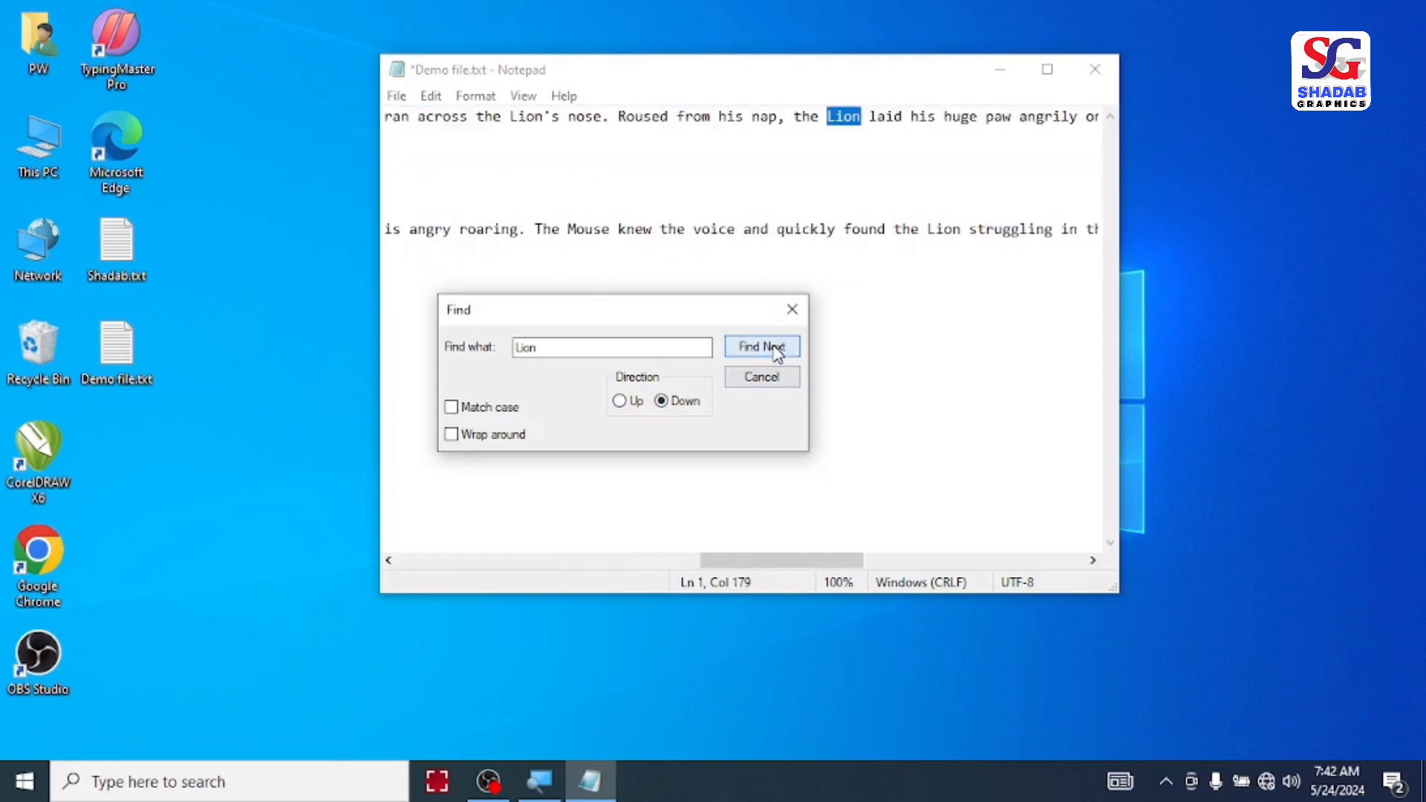
left_click(777, 352)
left_click(777, 352)
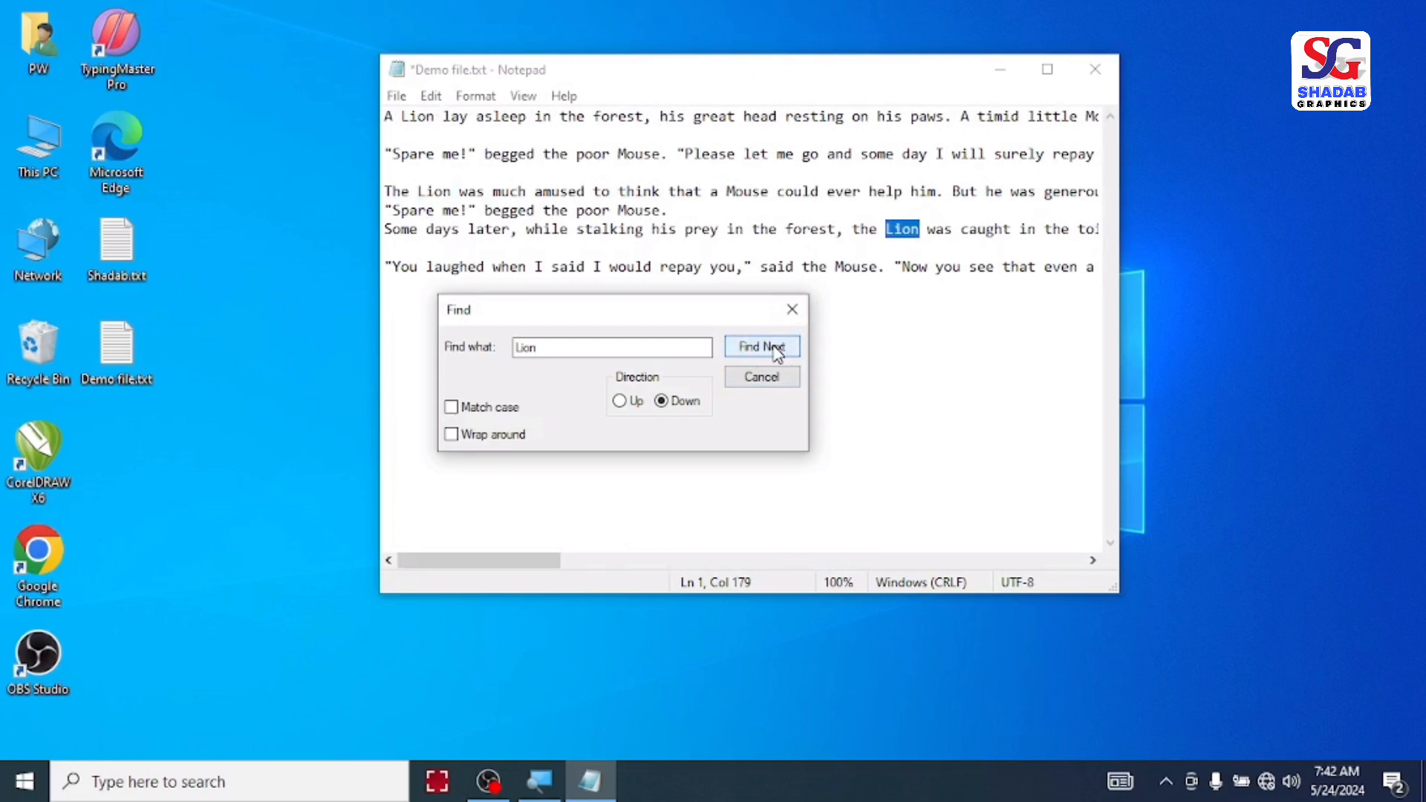
left_click(777, 352)
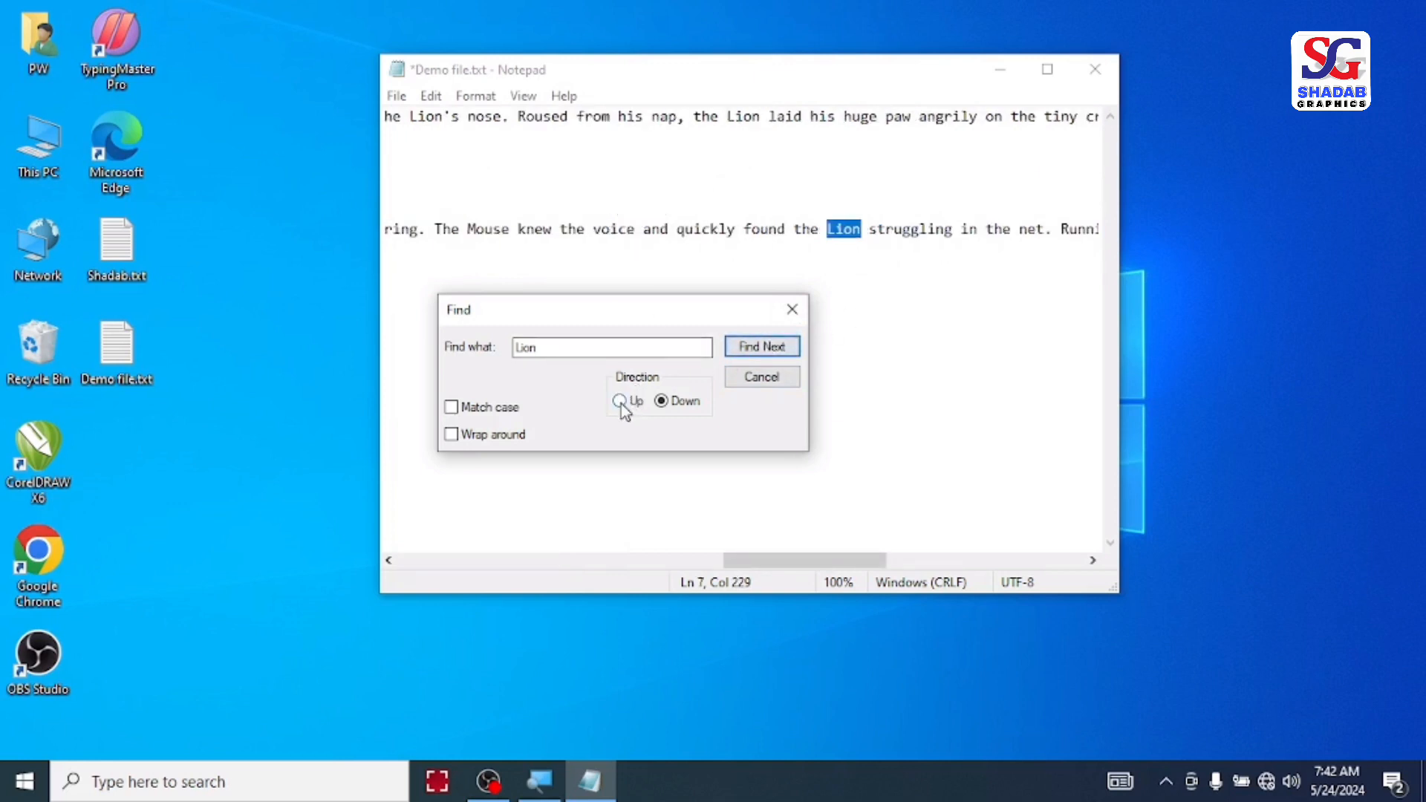
Step: Search upward again for "Lion" to the match in the "The Lion was much amused" paragraph and close the Find dialog
left_click(751, 354)
left_click(751, 354)
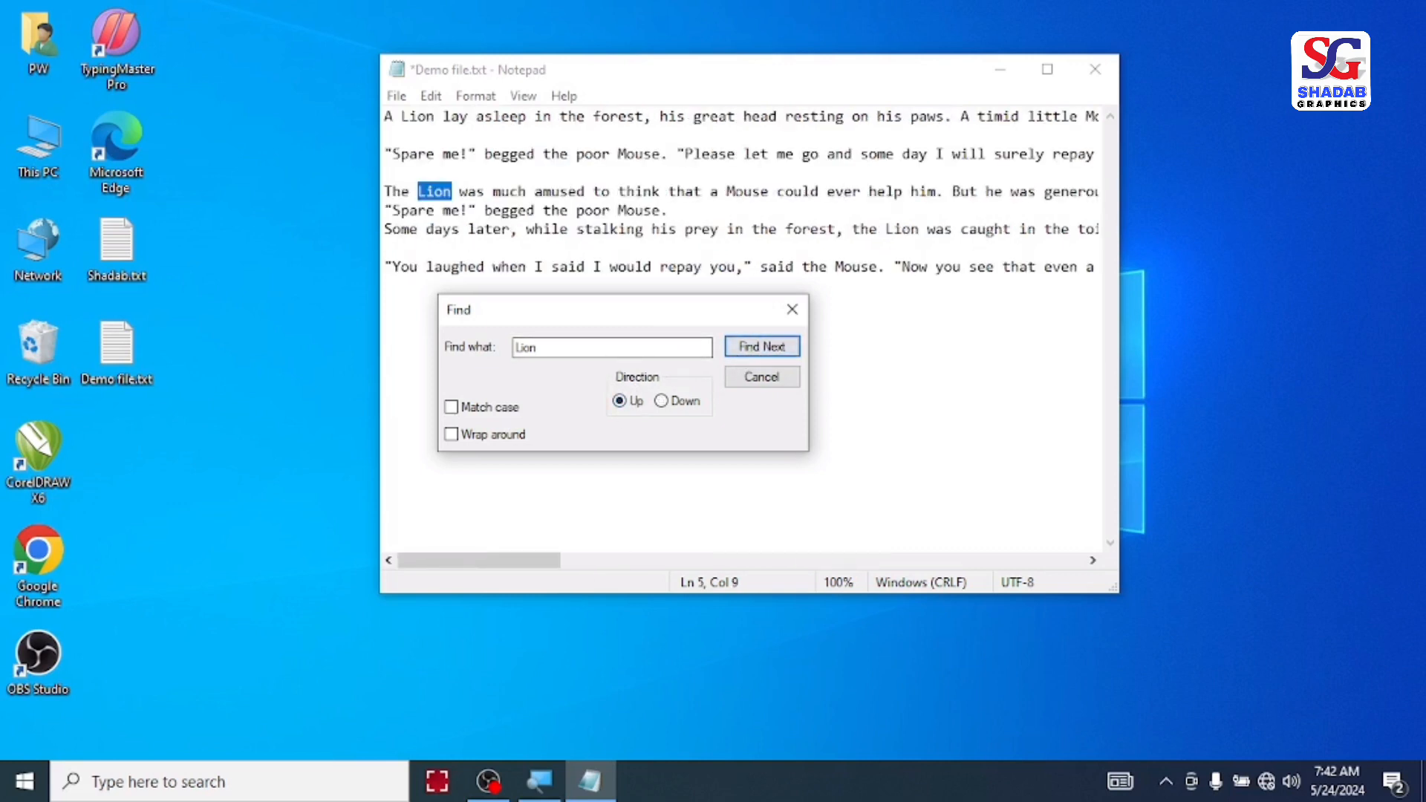
left_click(792, 309)
left_click(431, 96)
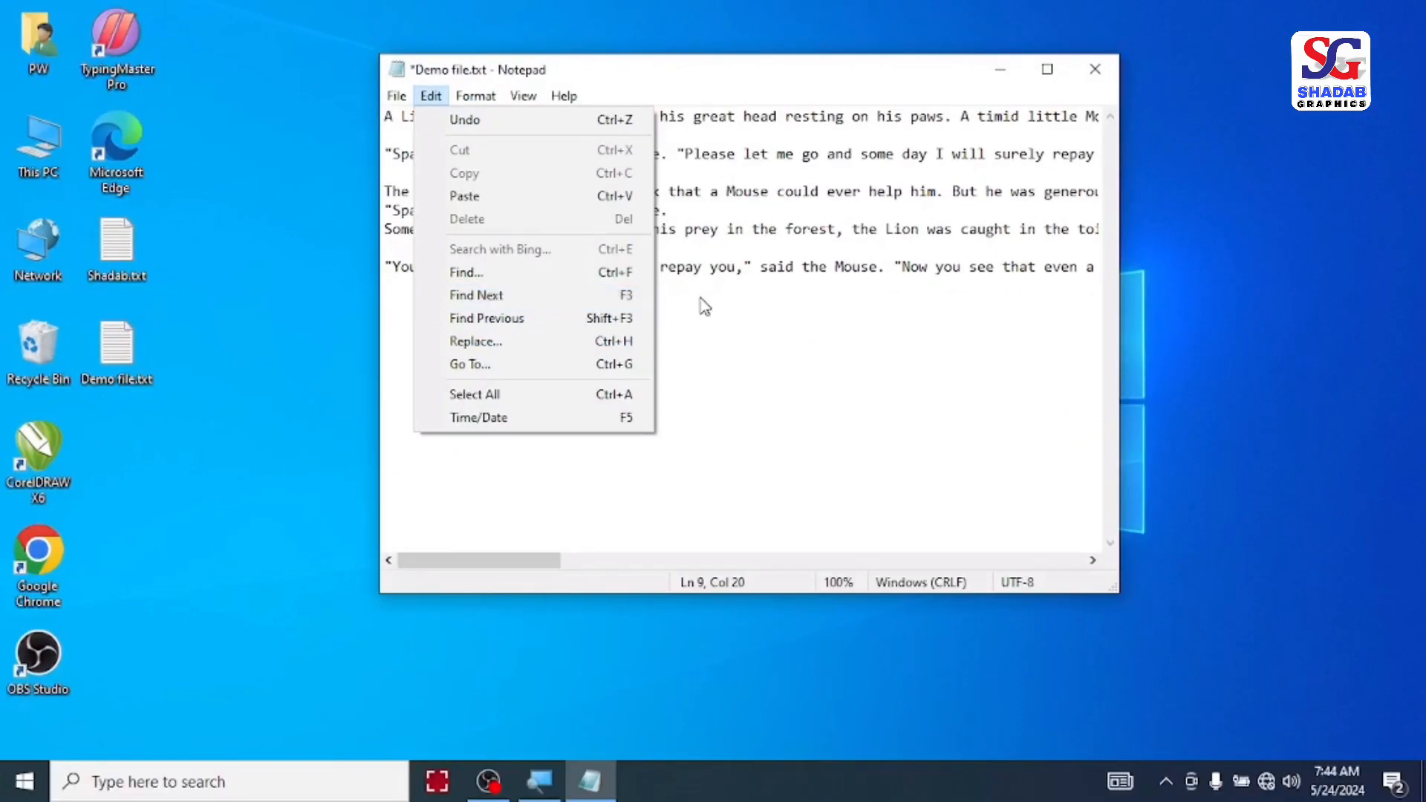
left_click(952, 511)
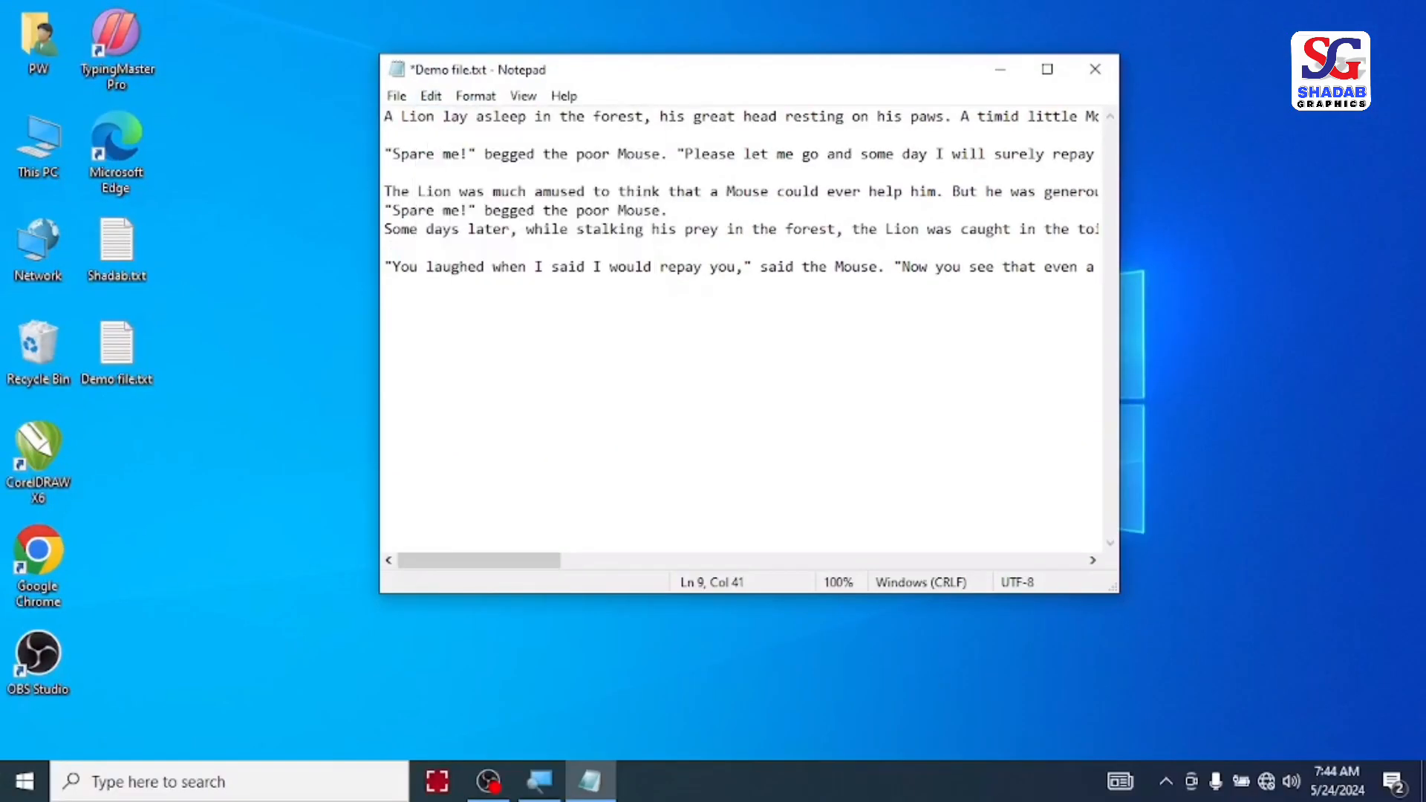
key("ctrl+f")
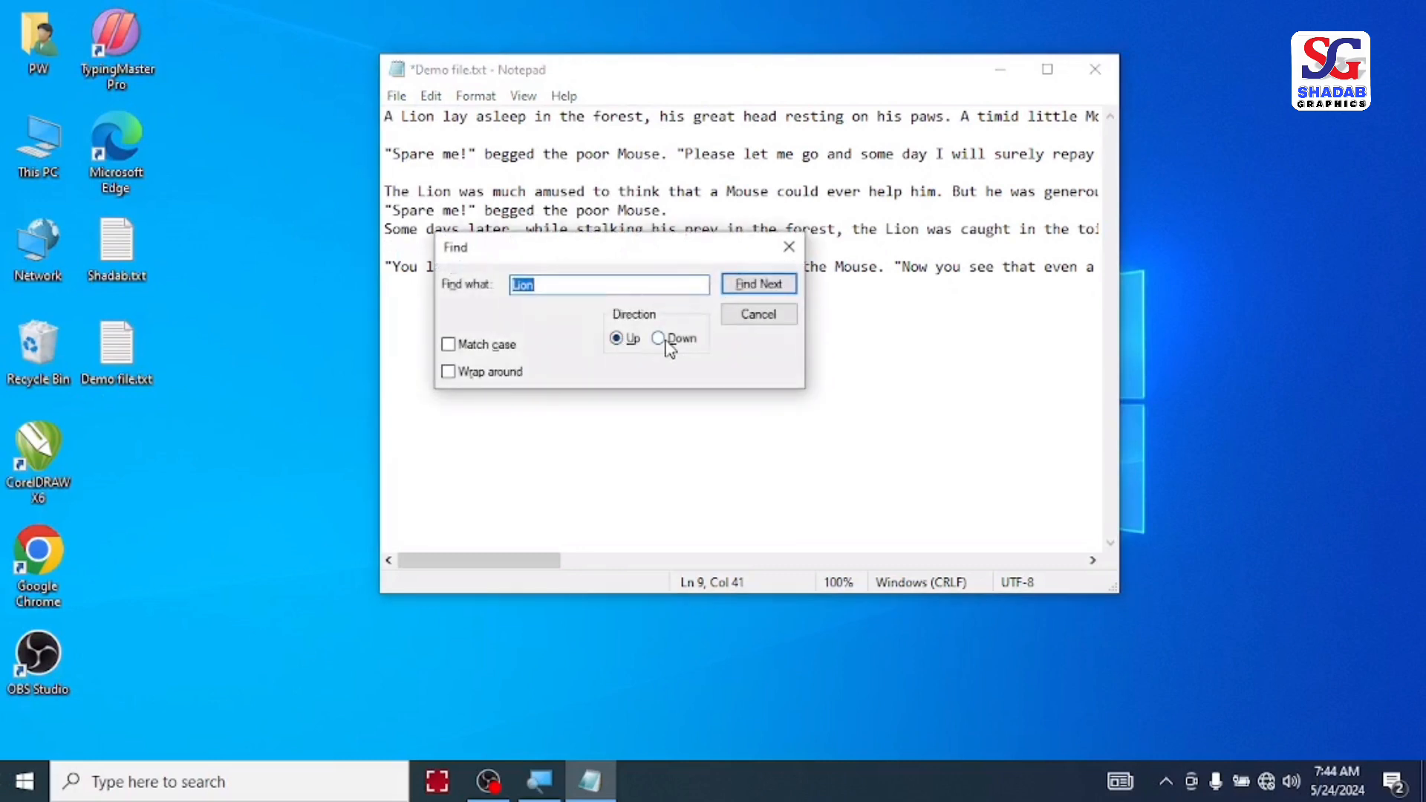
left_click(790, 253)
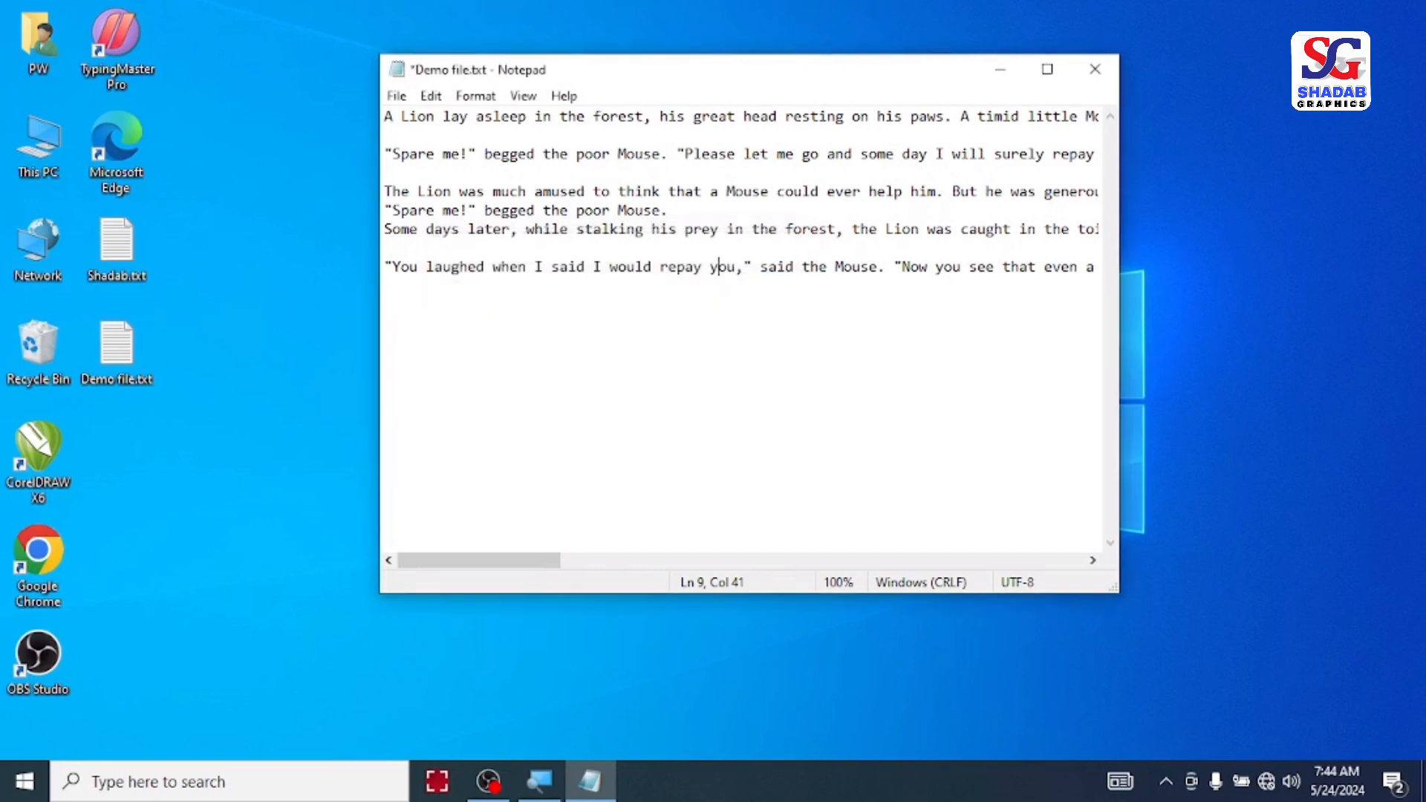
Step: Repeat the last search forward from the last paragraph with Find Next, without the Find dialog
key("F3")
key("F3")
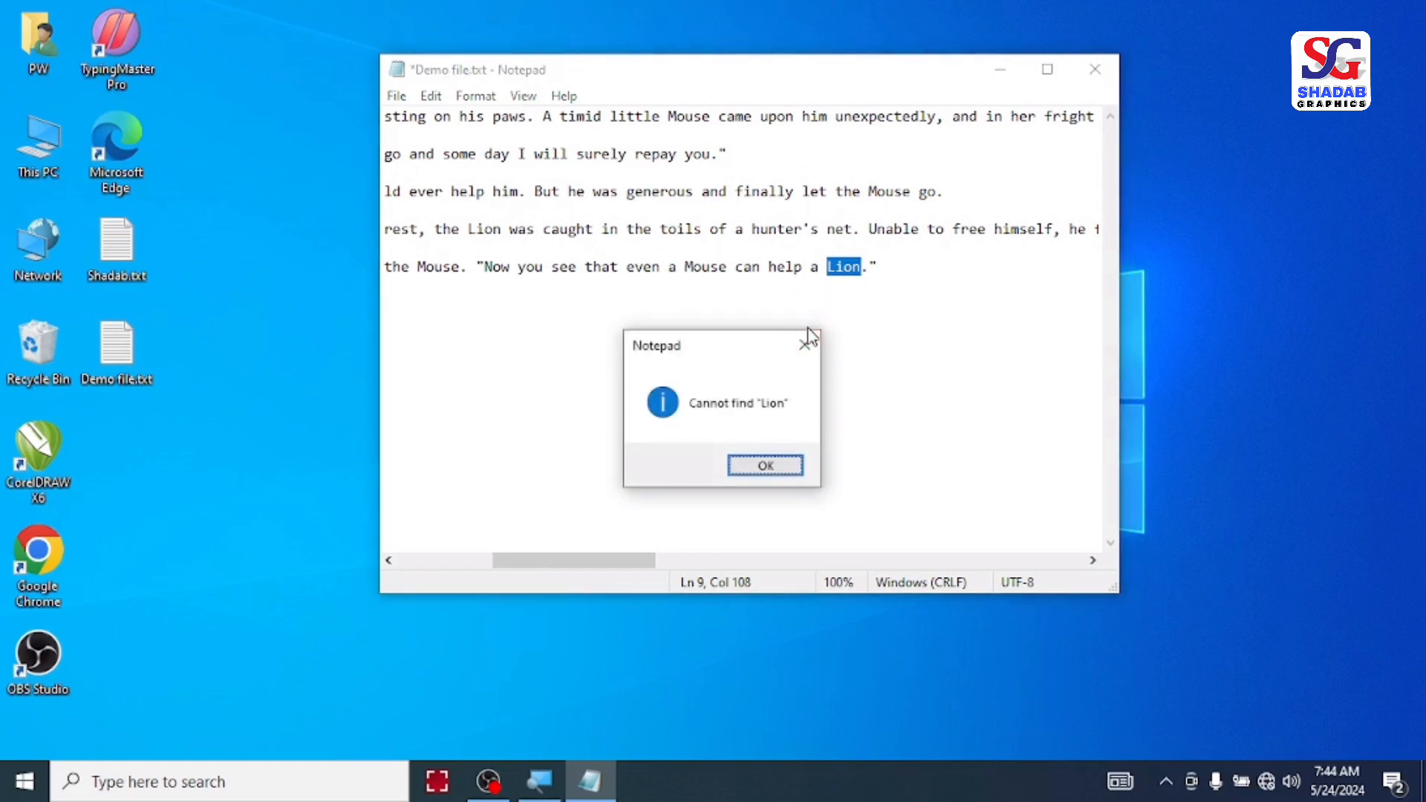
left_click(808, 338)
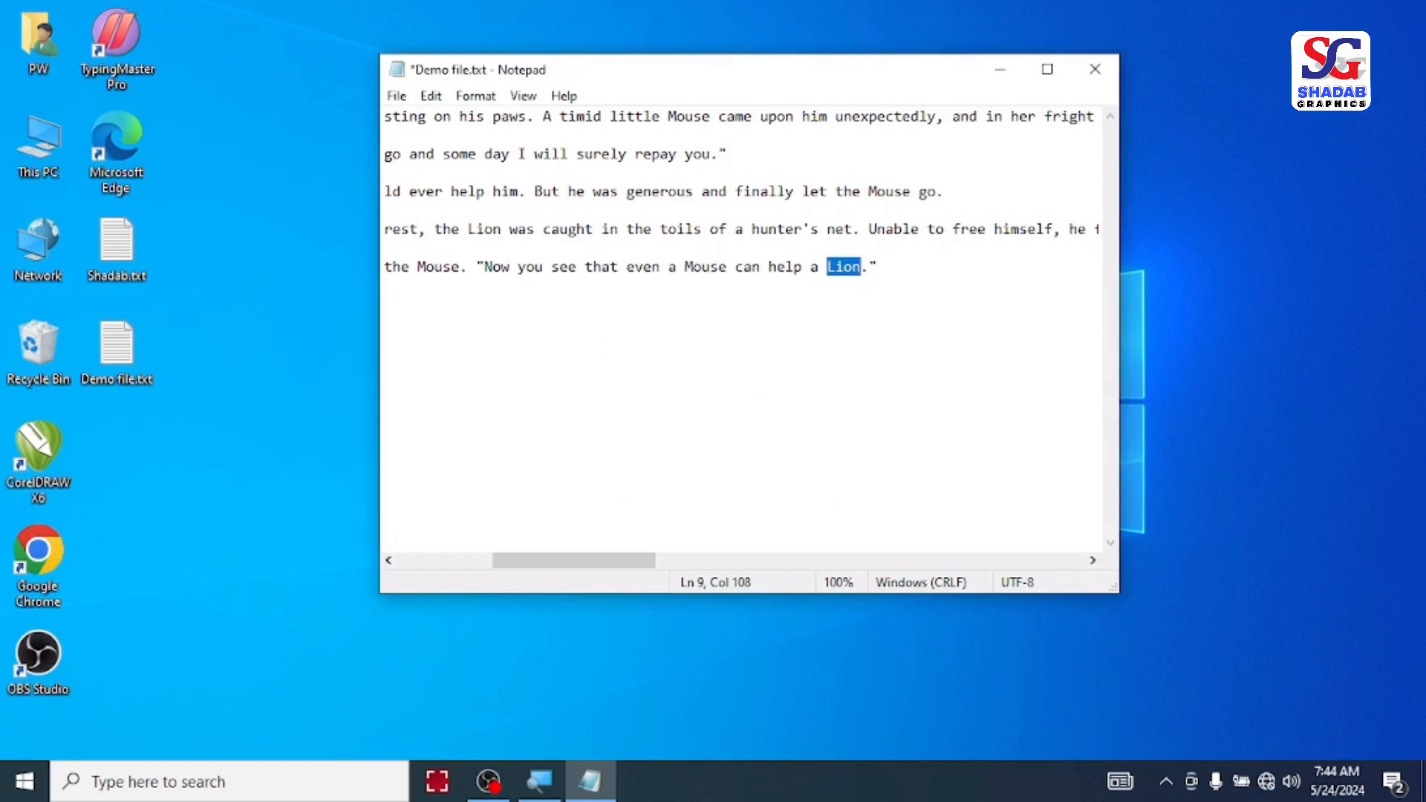
key("F3")
key("F3")
Step: Step back through the earlier matches for "Lion" with Find Previous until the first line
key("shift+F3")
key("shift+F3")
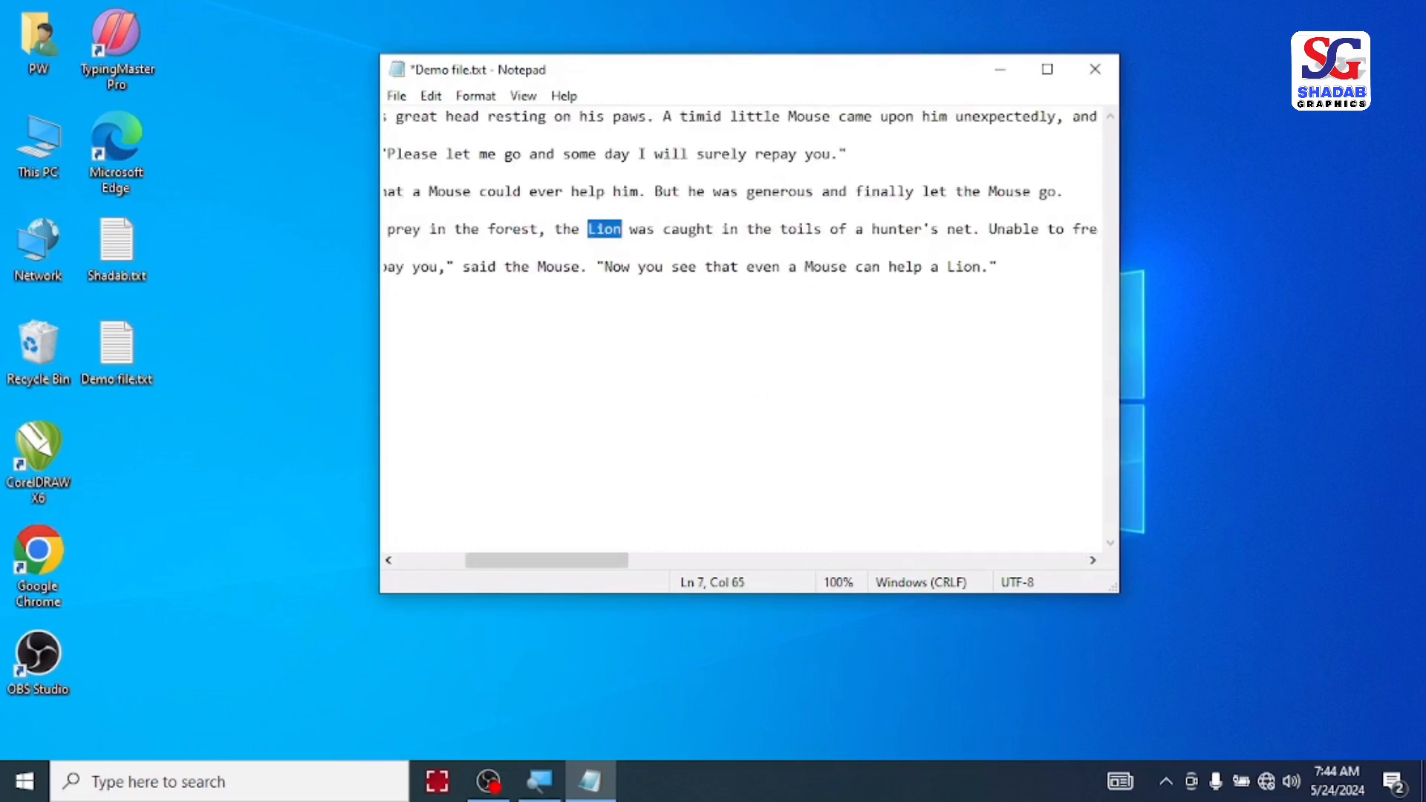
key("shift+F3")
key("shift+F3")
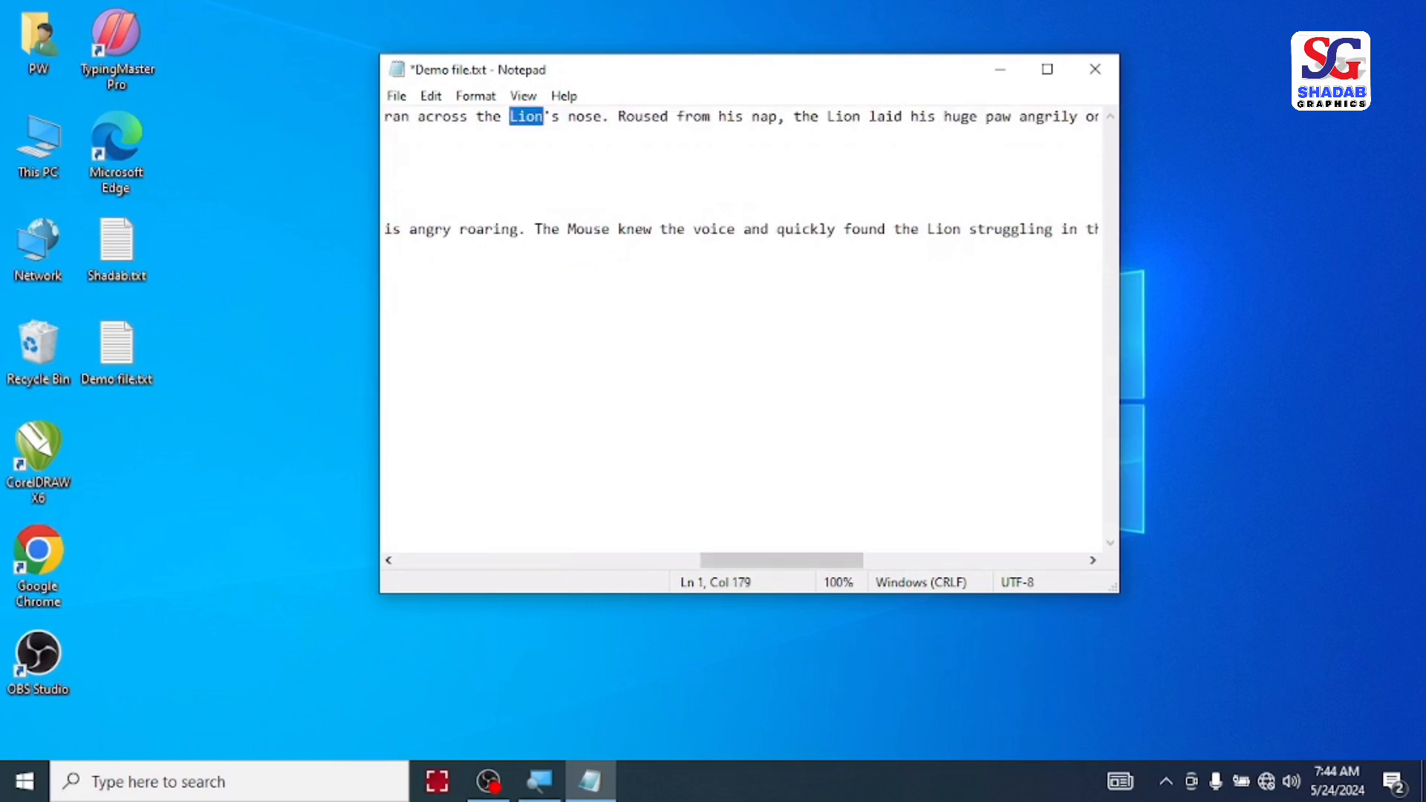
key("shift+F3")
key("shift+F3")
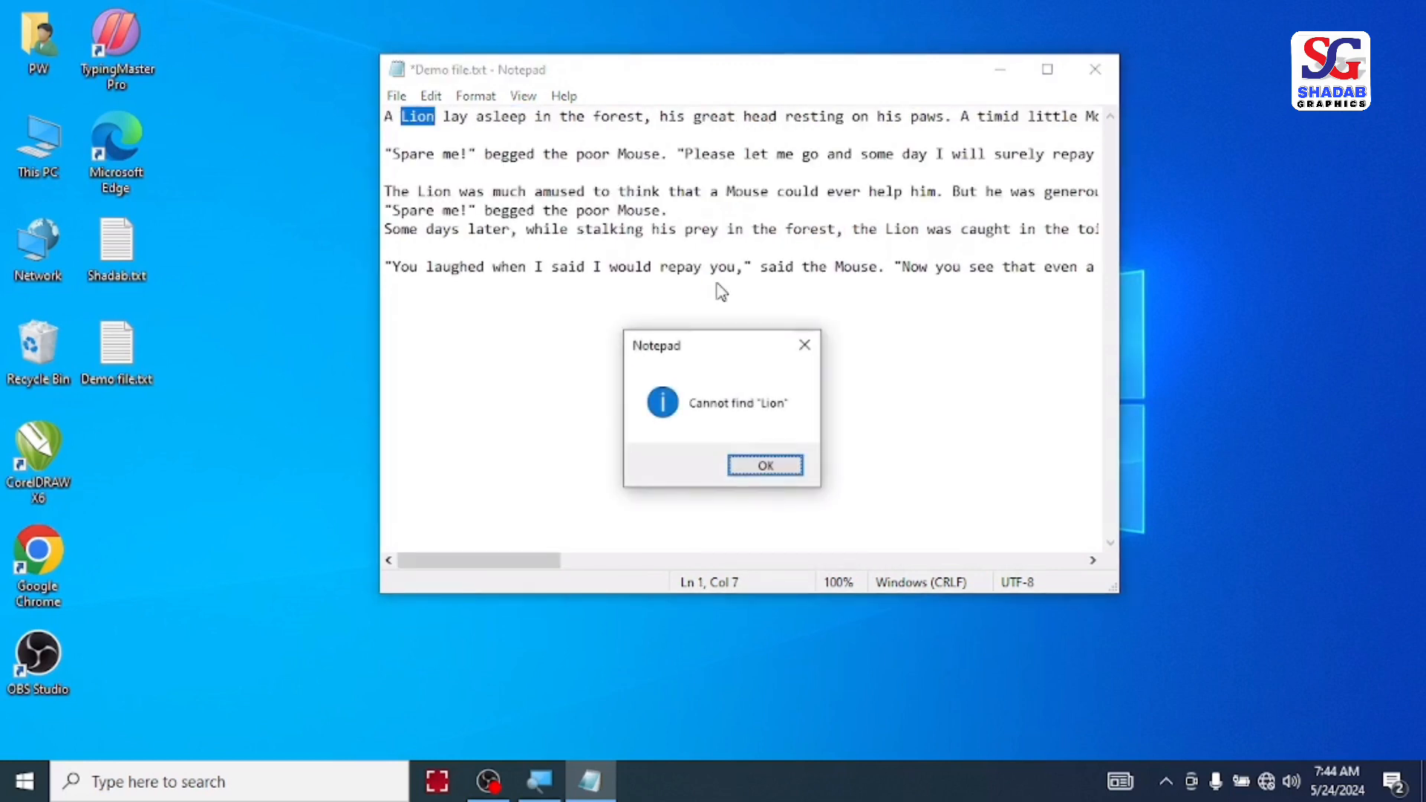
key("Return")
Step: Step forward with Find Next from the first line to the "Lion" in the "was much amused" paragraph
key("F3")
key("F3")
key("F3")
key("F3")
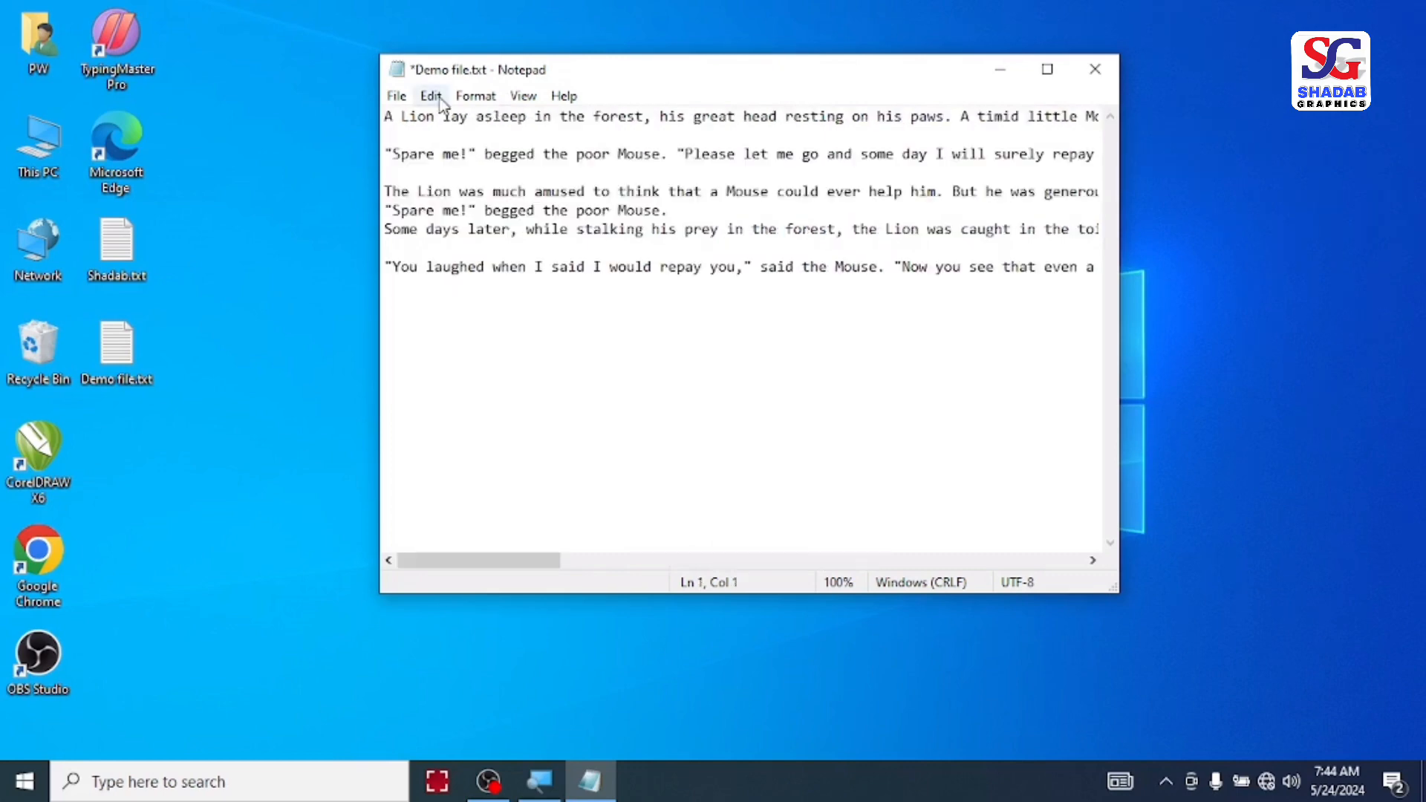
Step: Replace all occurrences of "Lion" with "Tiger" in the story and close the Replace dialog
left_click(434, 98)
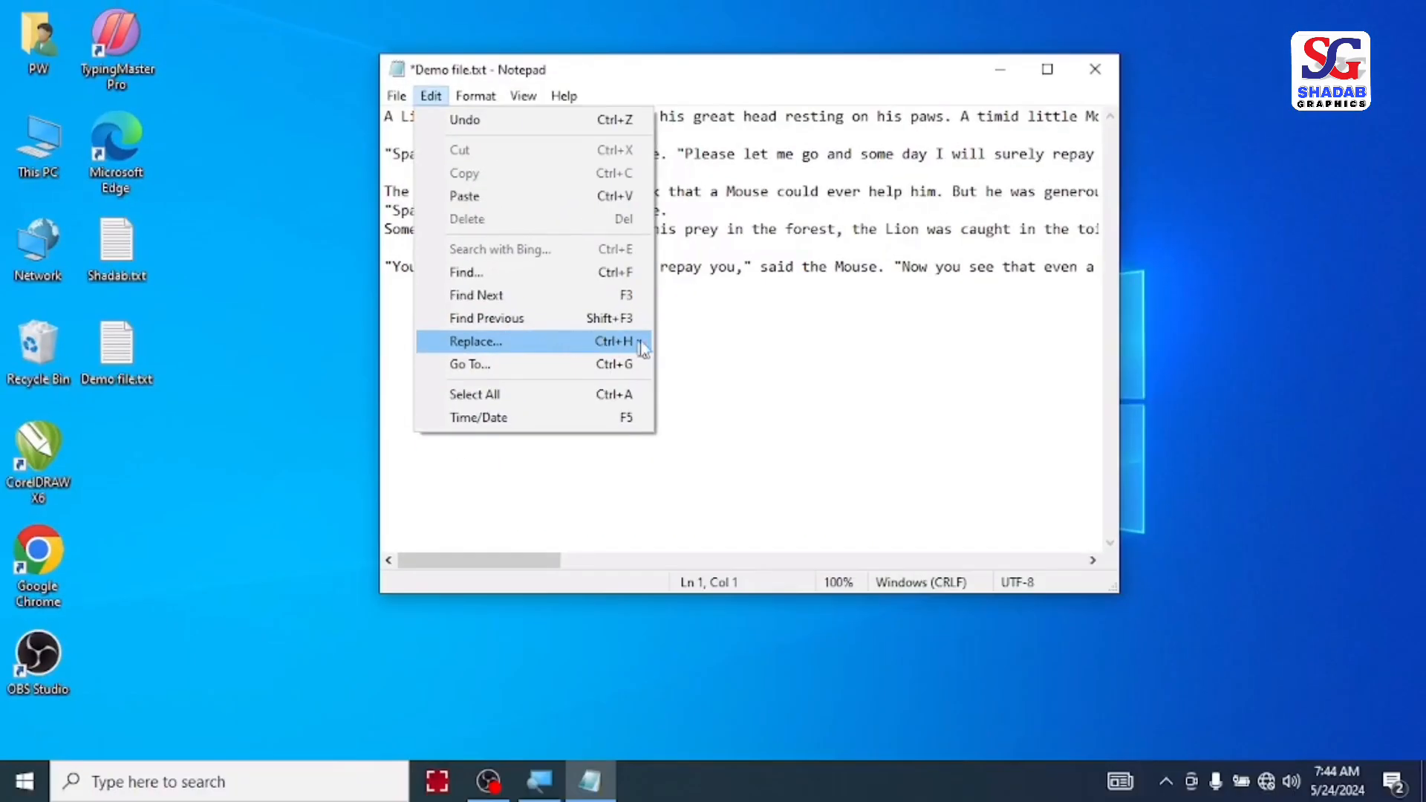
left_click(734, 309)
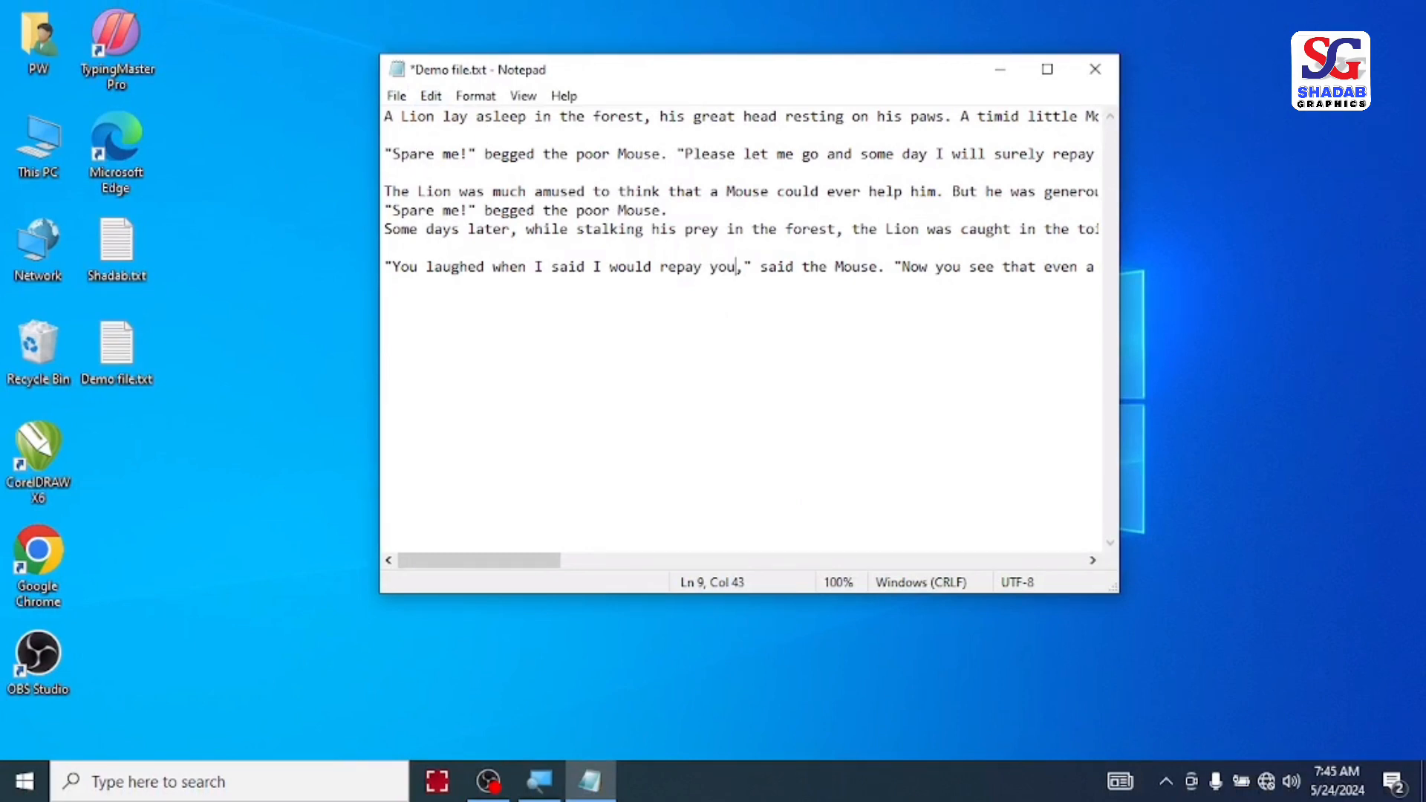
left_click(700, 347)
key("ctrl+h")
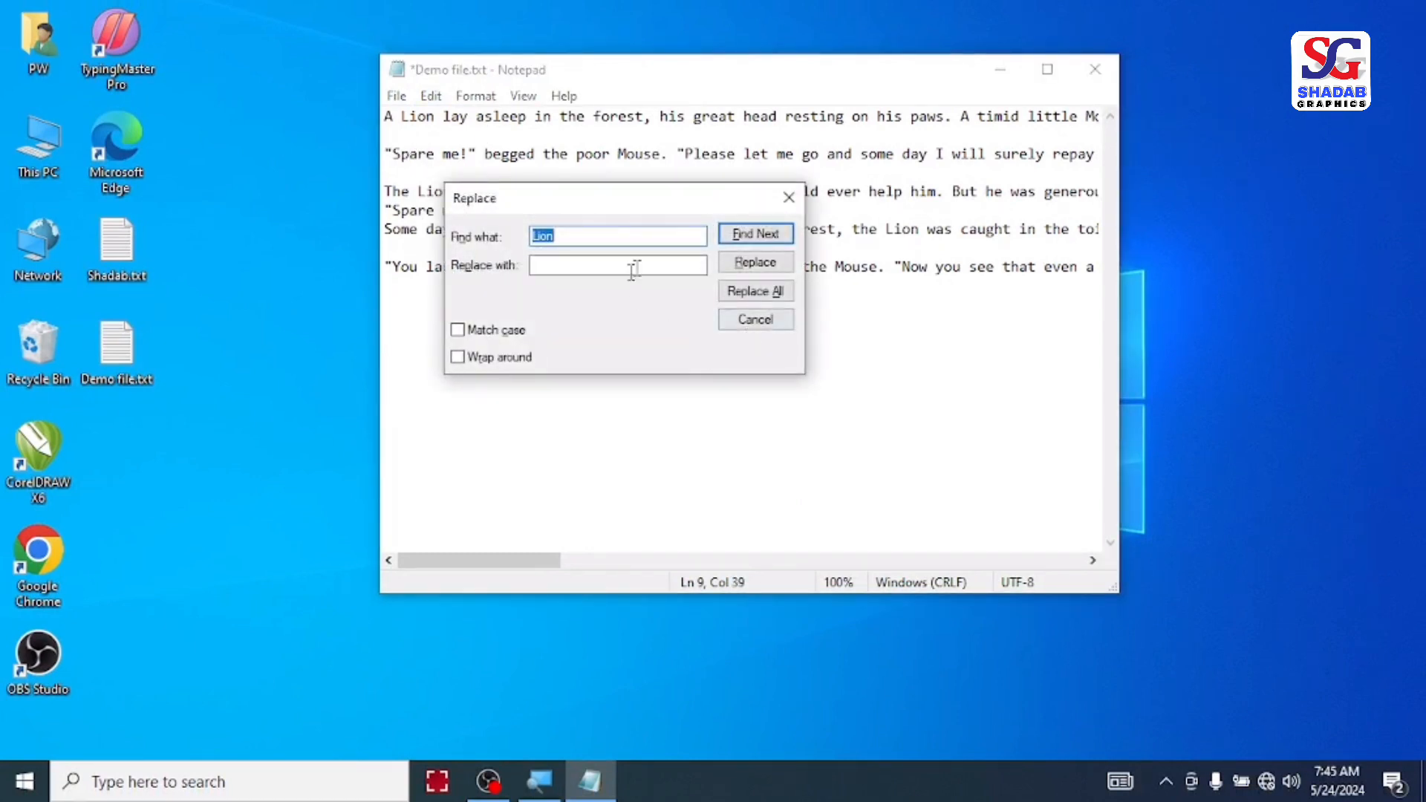
left_click(567, 239)
type("Ti")
type("ger")
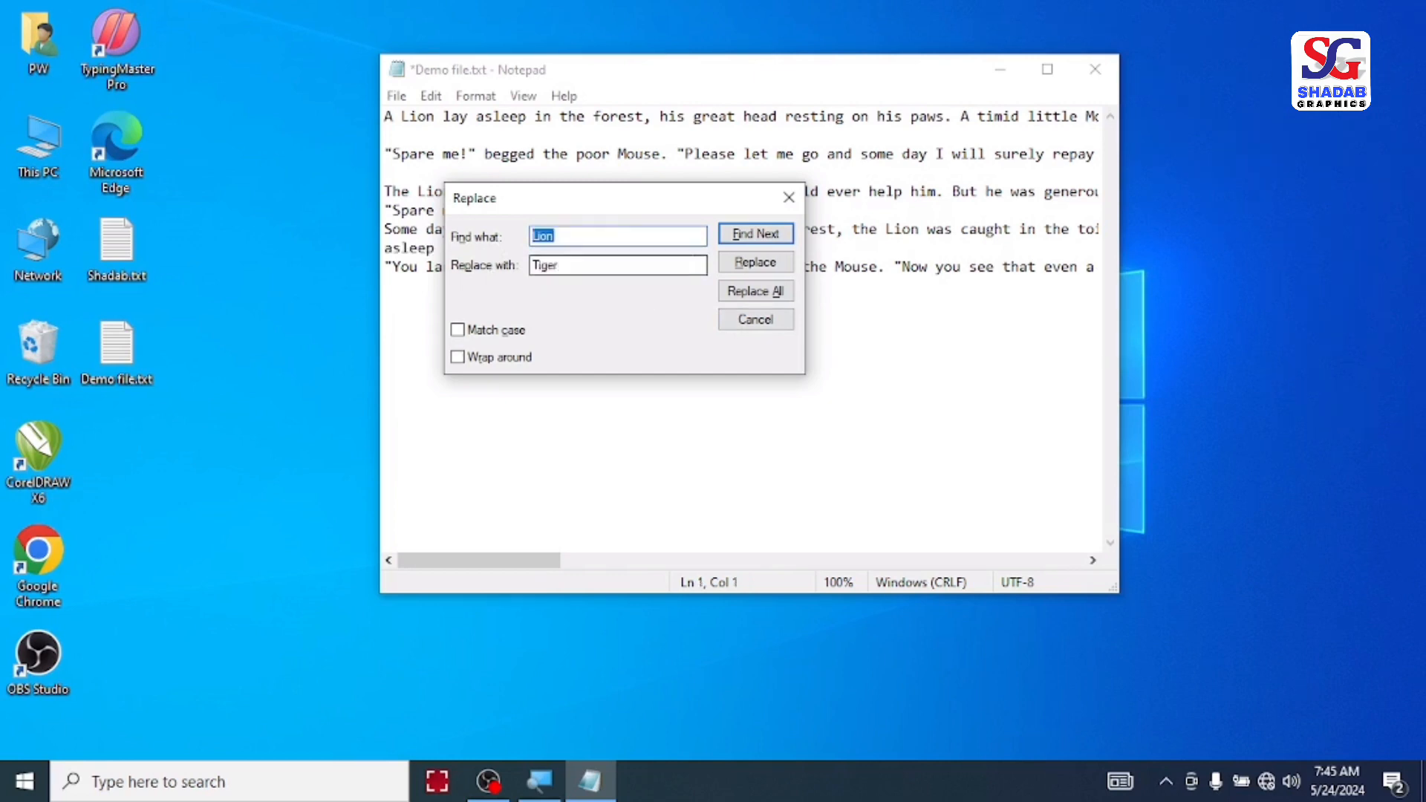
left_click(752, 292)
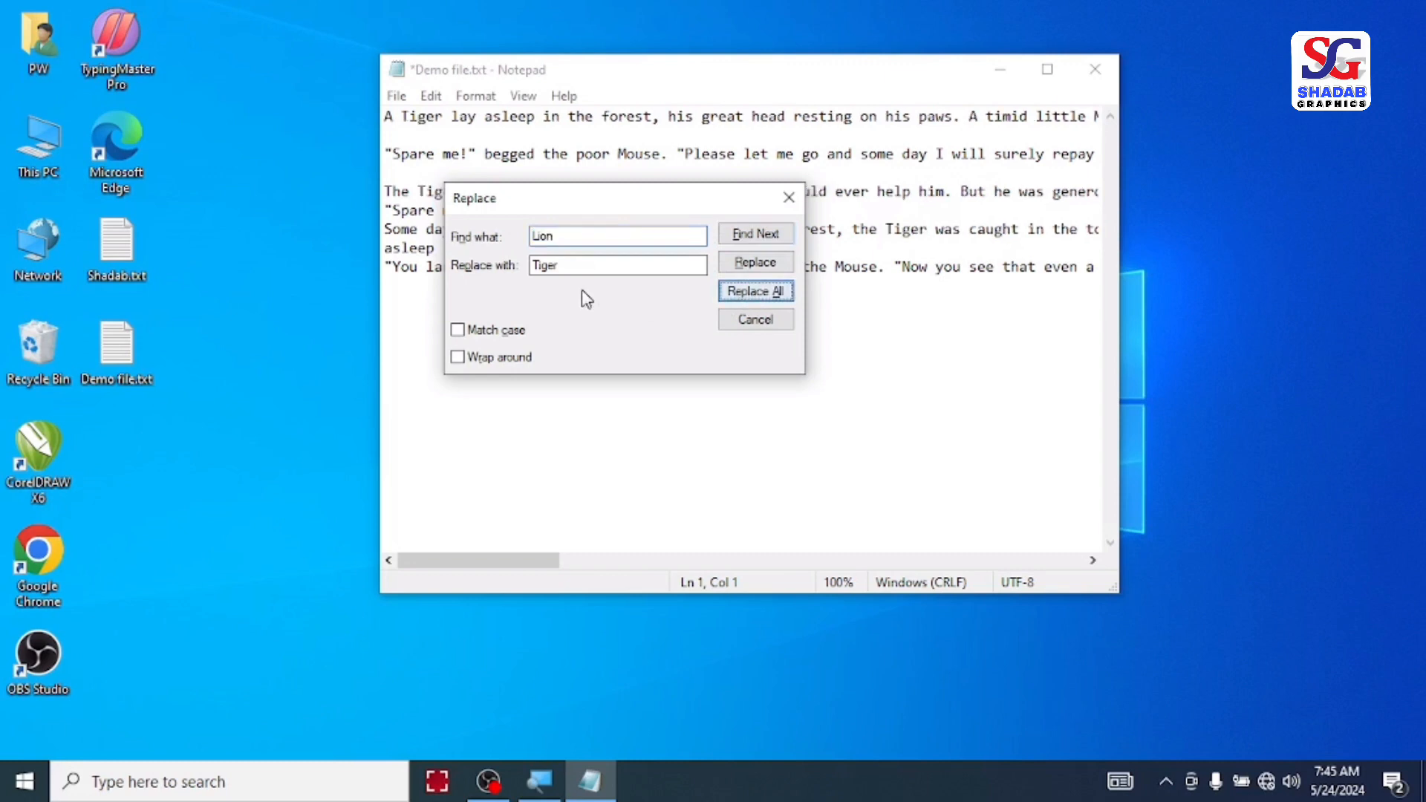
left_click(789, 197)
Step: Examine the replaced words in the first line and the "was much amused" paragraph by selecting them
left_click(535, 190)
left_click(409, 117)
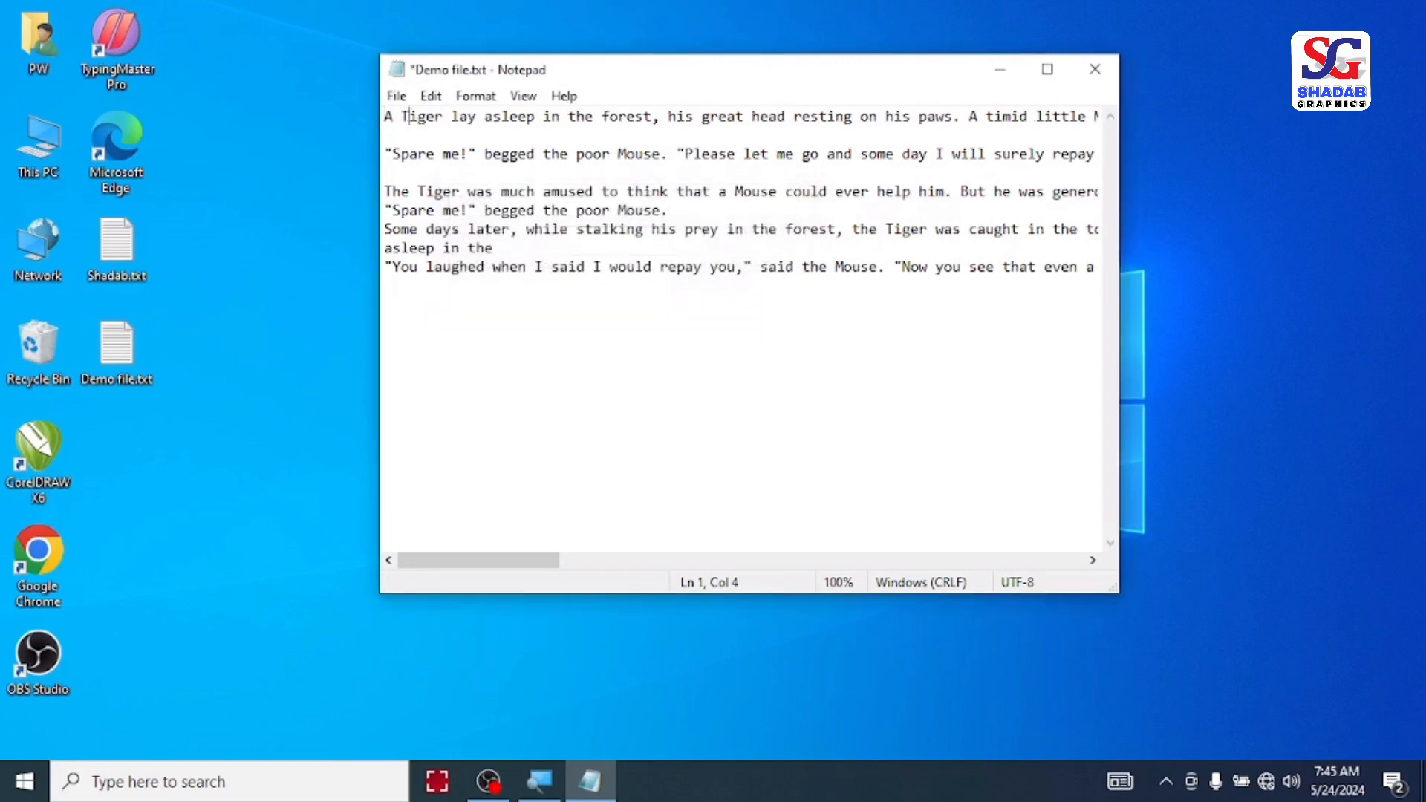
double_click(402, 116)
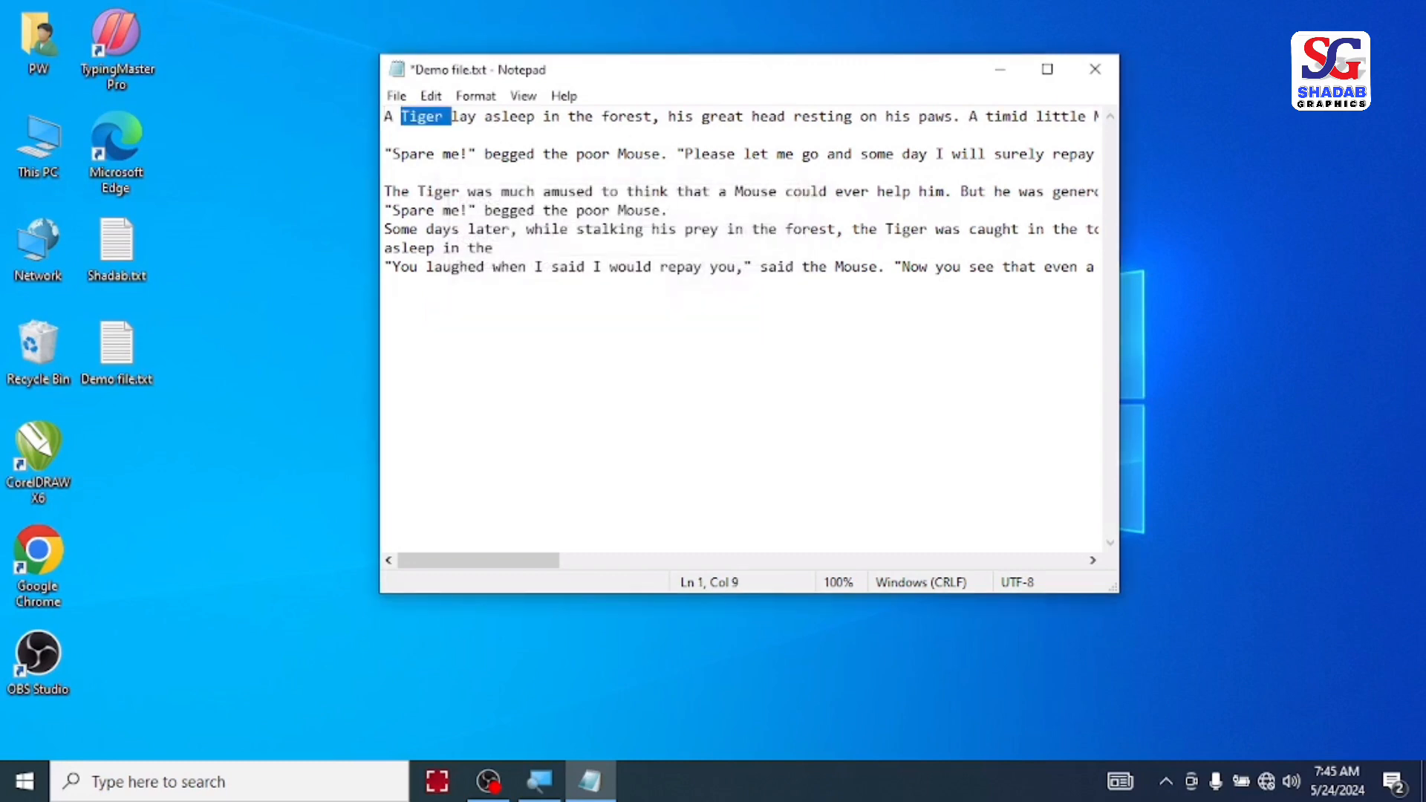
double_click(428, 193)
left_click(511, 230)
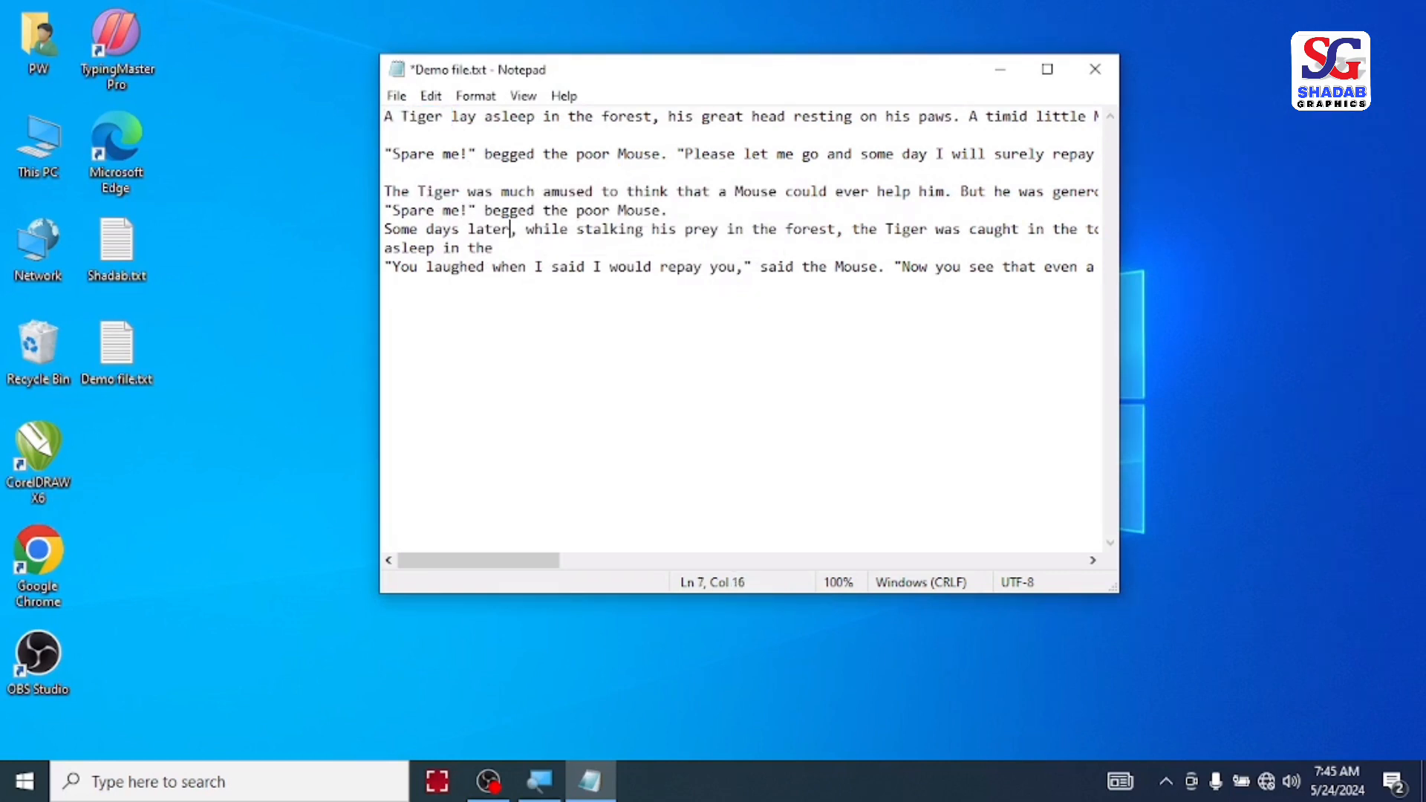
Step: Place the cursor on line 4, then use Go To with the dialog moved aside to jump to line 3
key("Up")
key("Up")
key("Up")
left_click(431, 98)
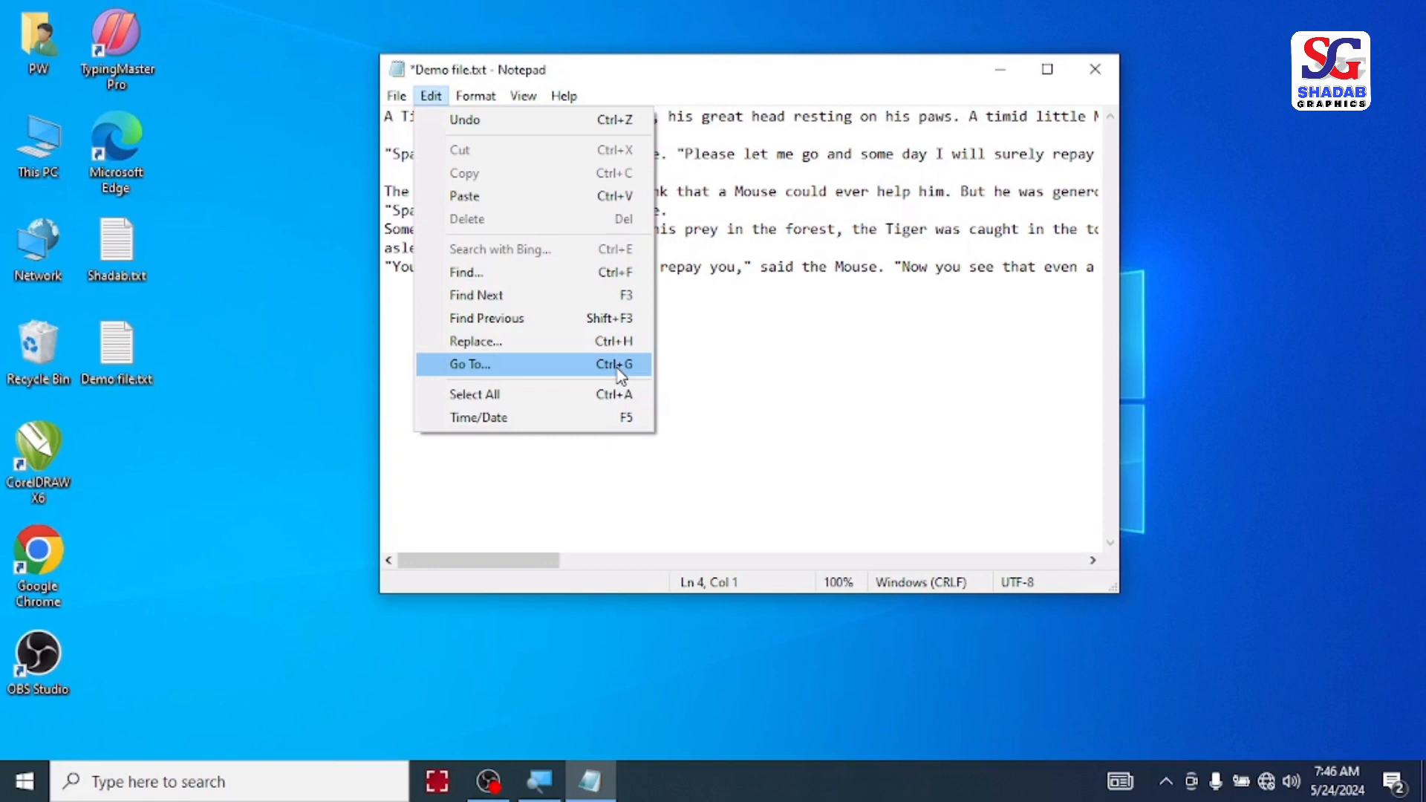
left_click(528, 369)
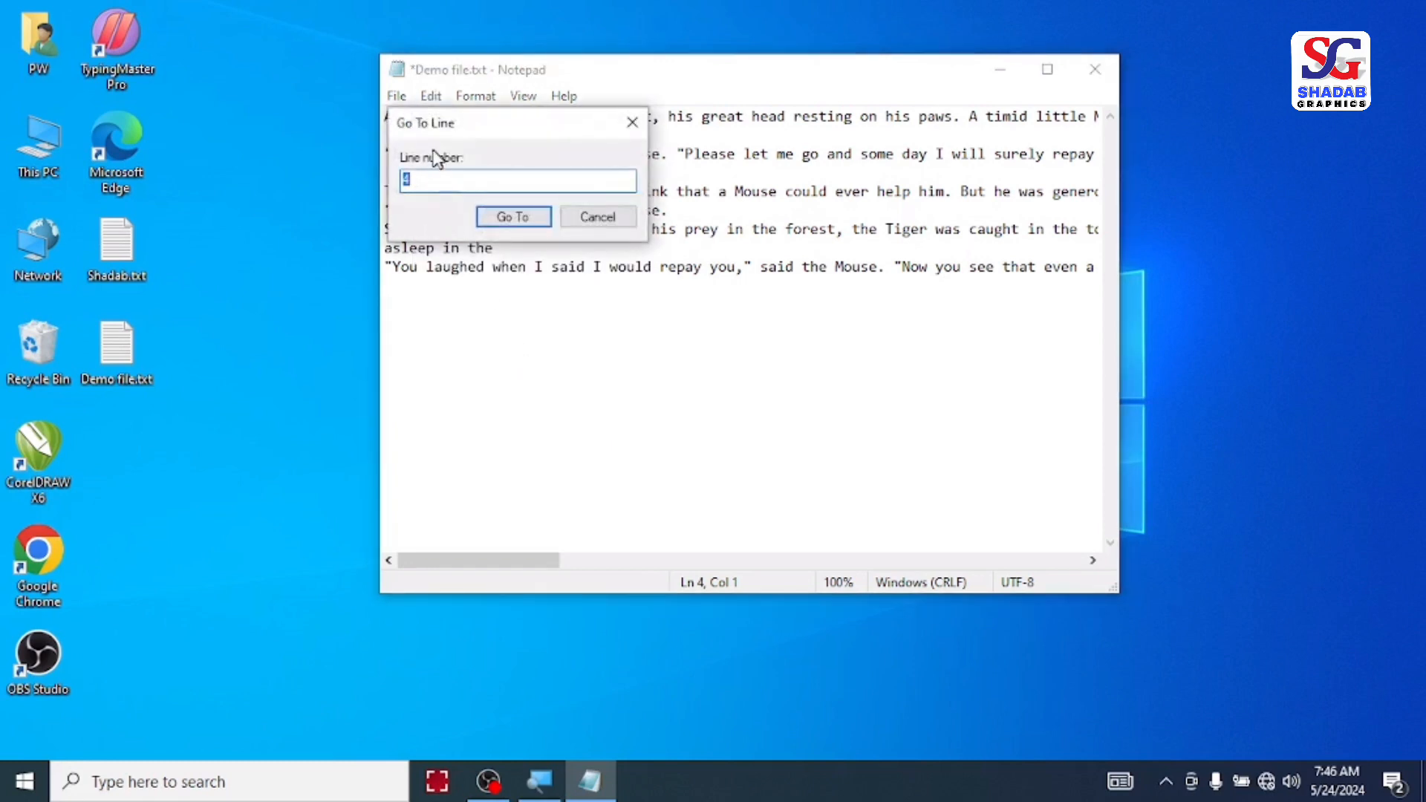
left_click_drag(481, 131, 710, 181)
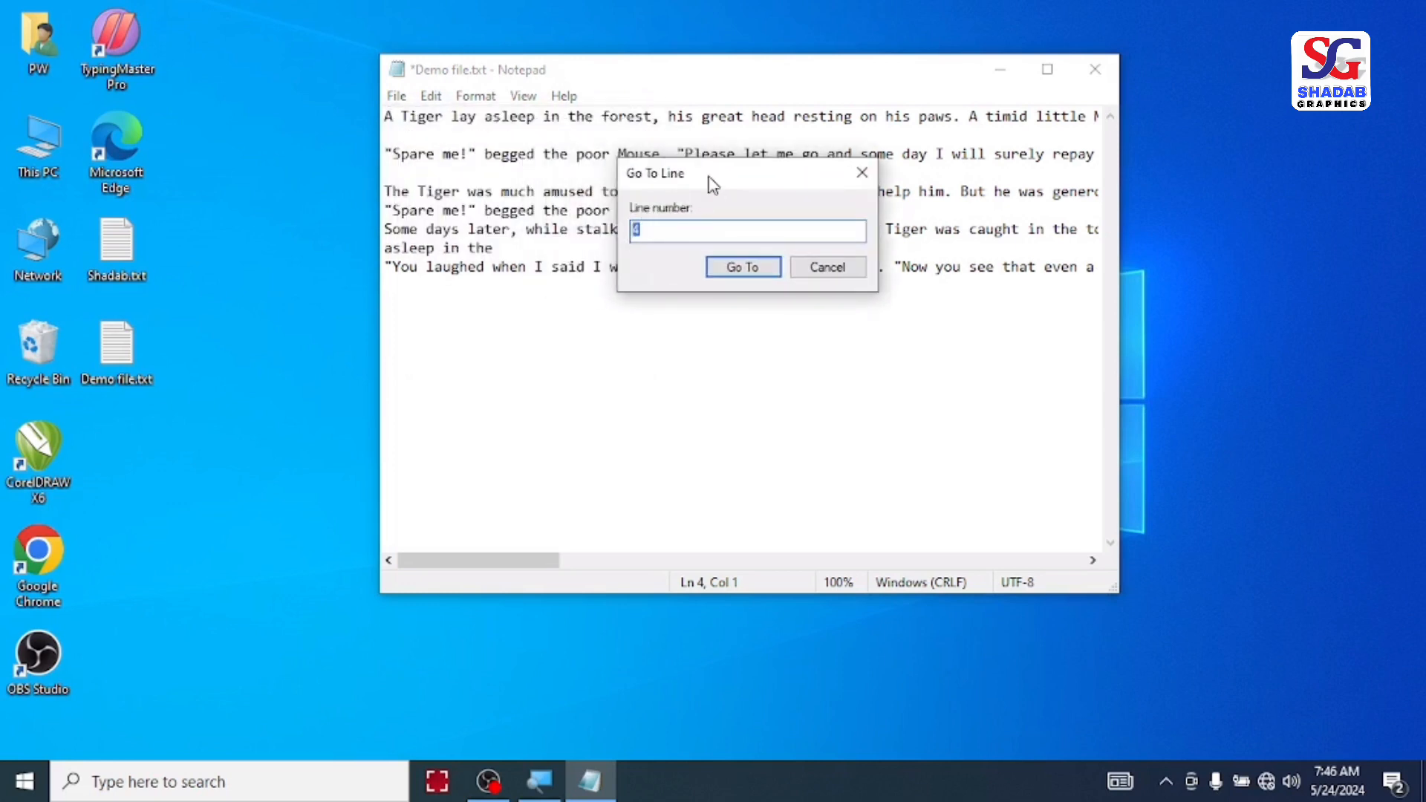
type("3")
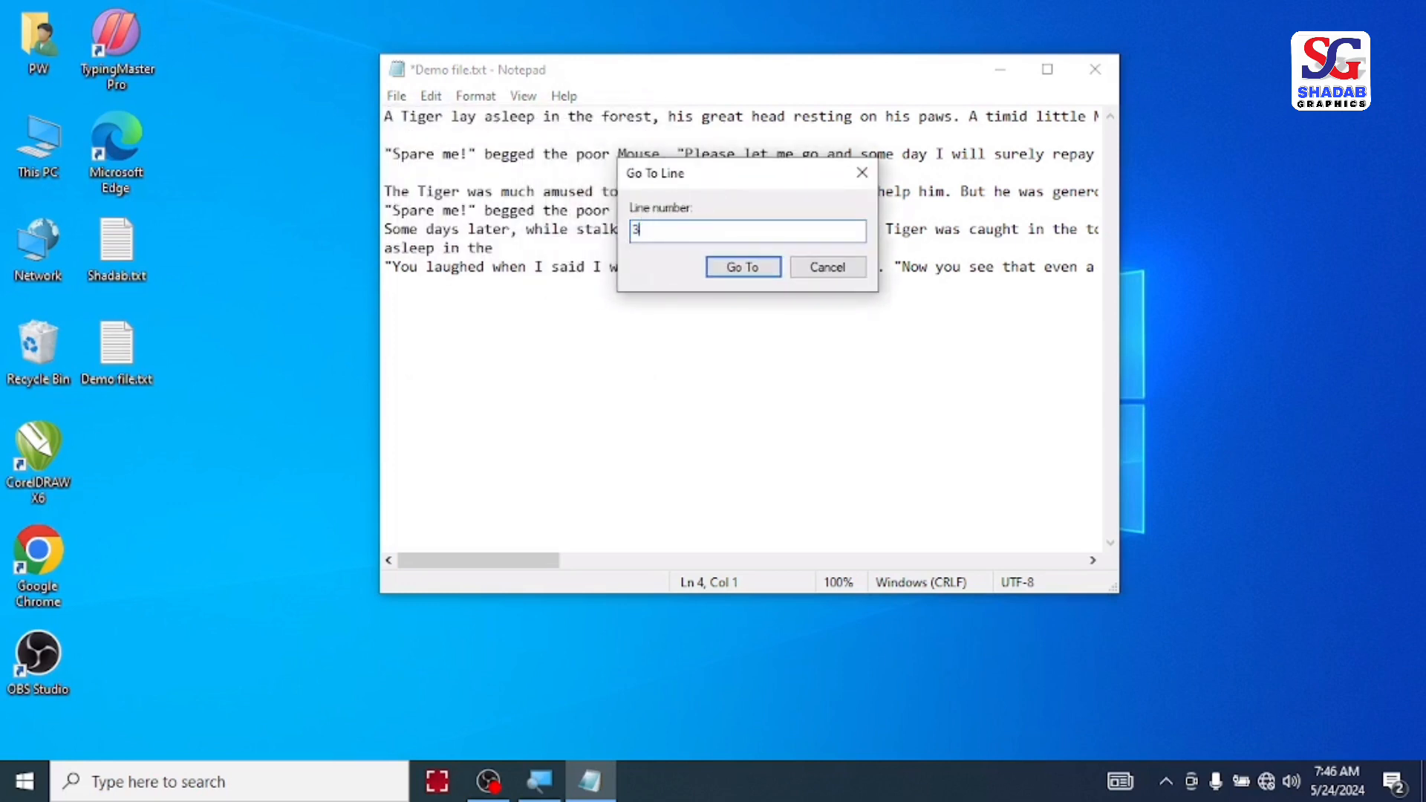
left_click(743, 267)
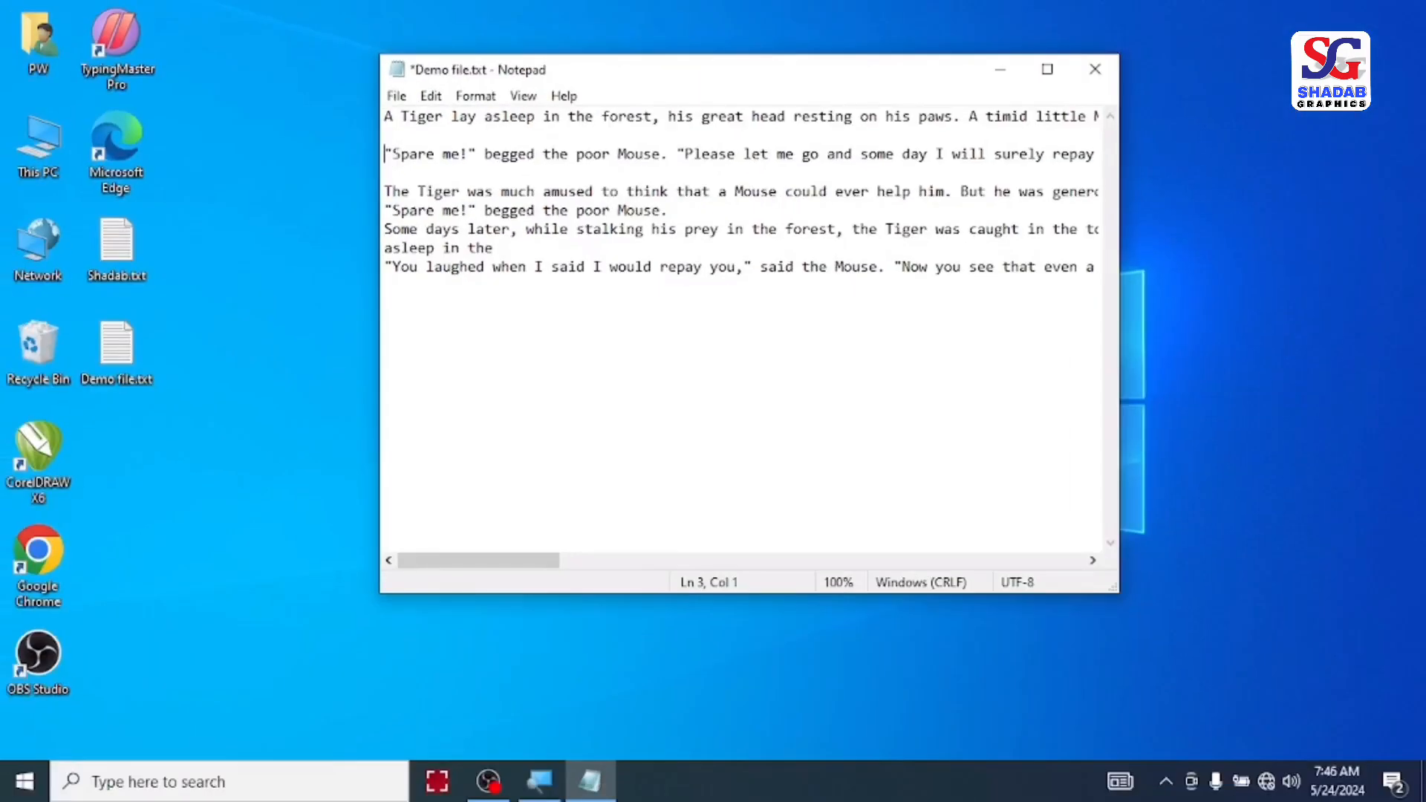
Step: Select all the text in the document
left_click(431, 97)
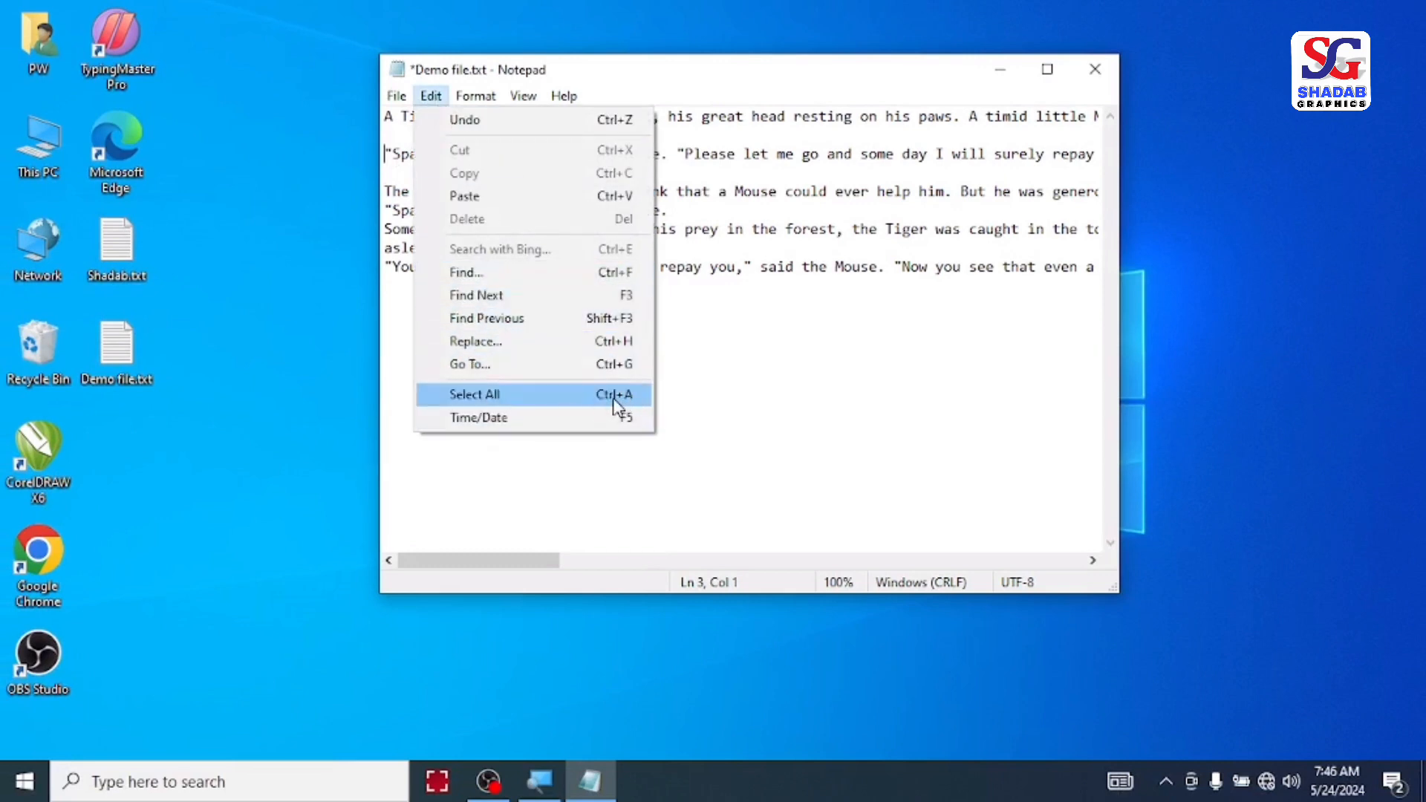
left_click(753, 305)
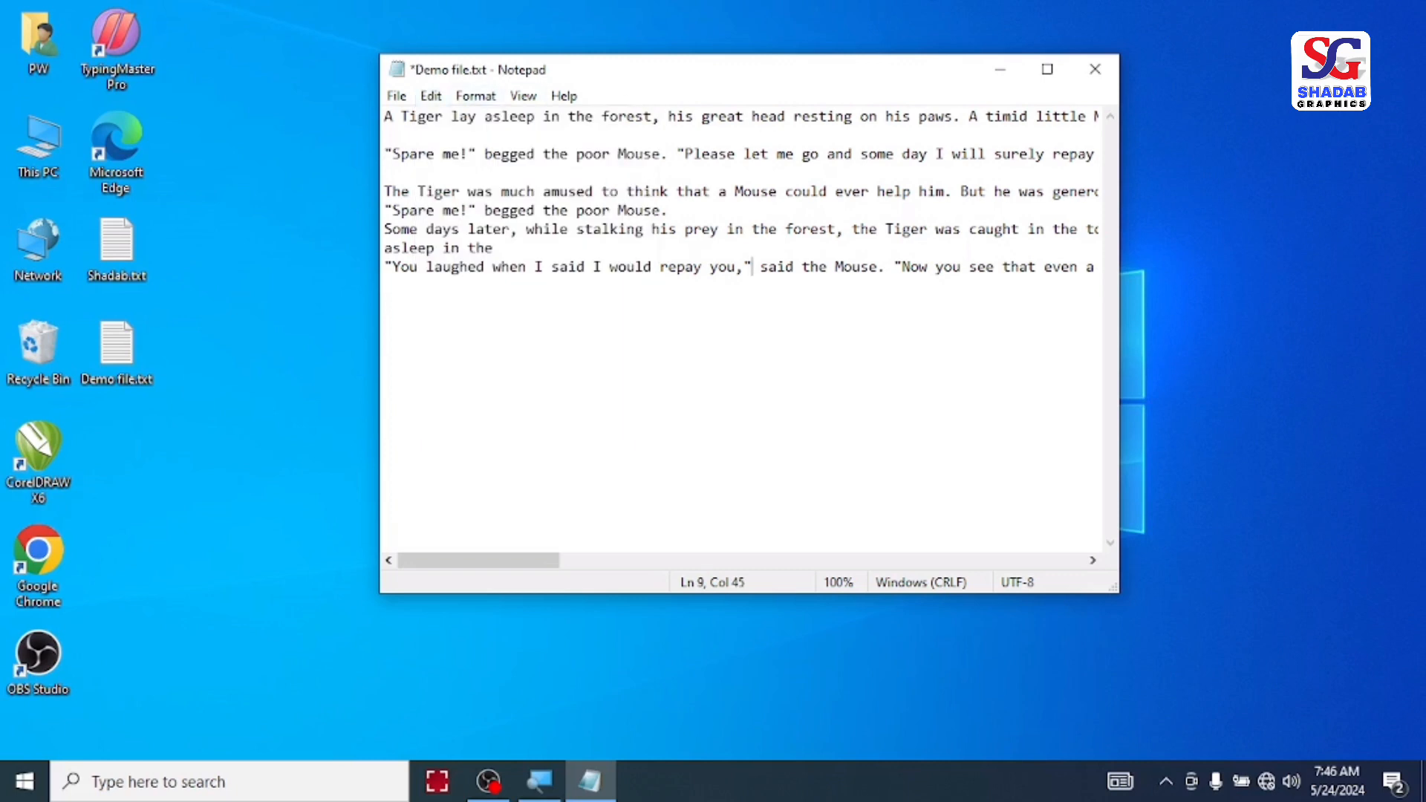
left_click(431, 97)
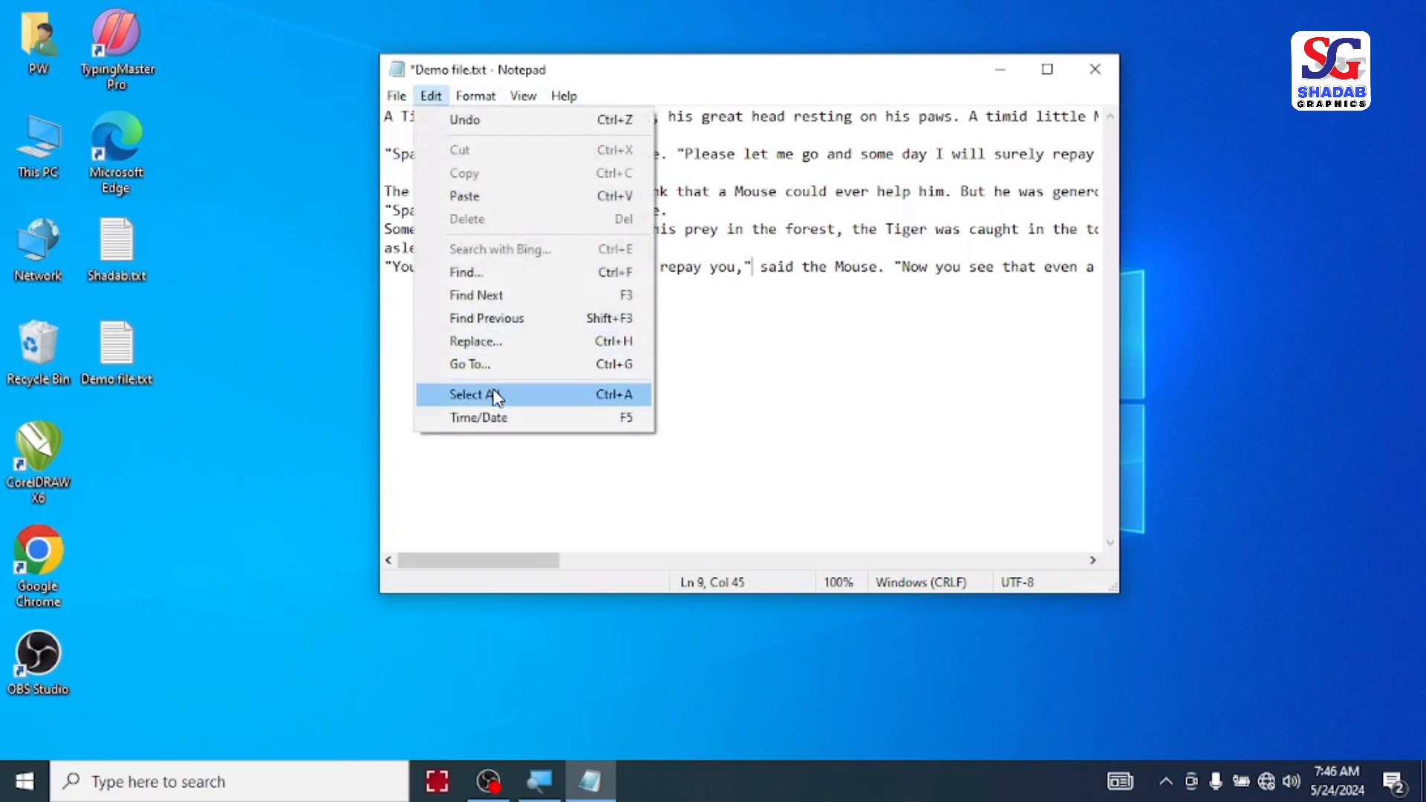
left_click(496, 396)
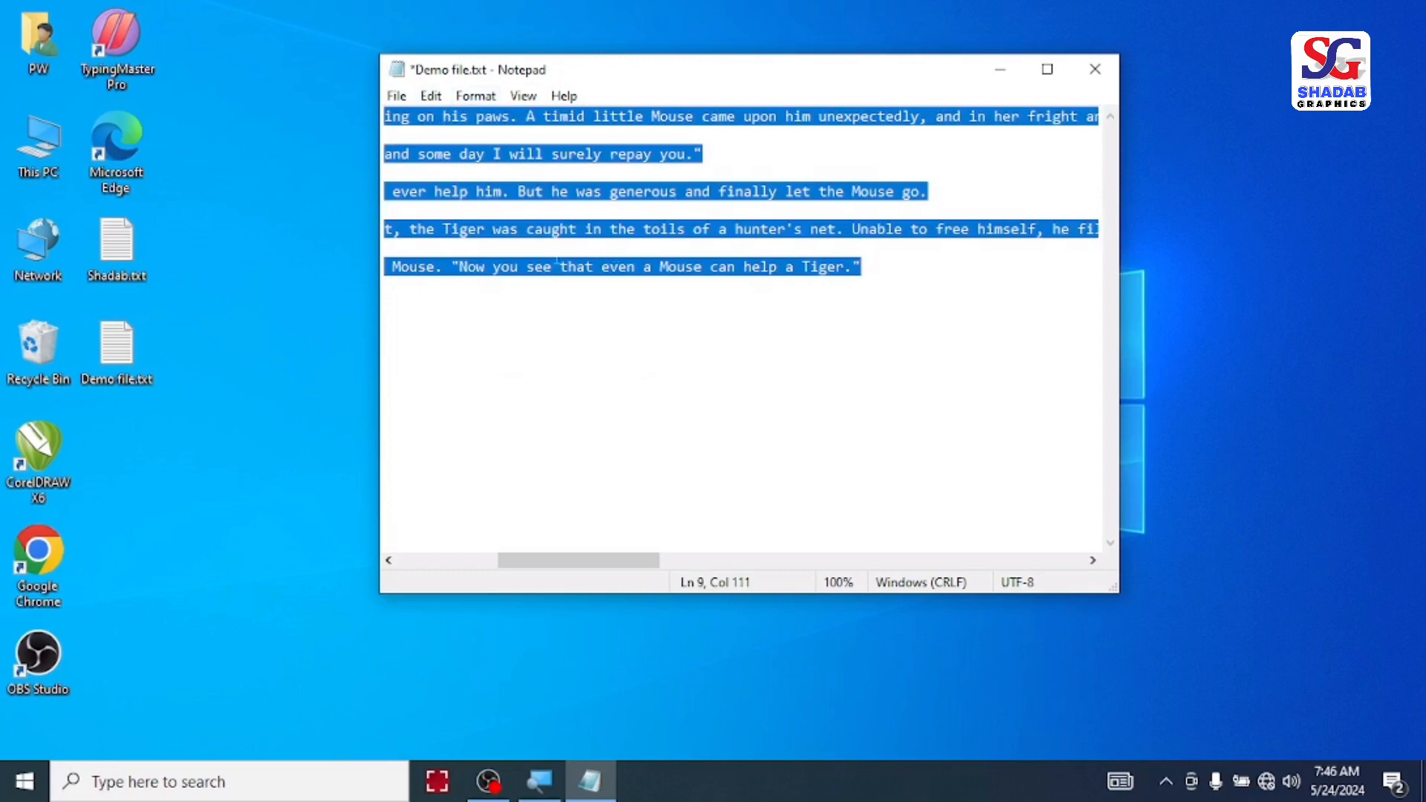
left_click(436, 98)
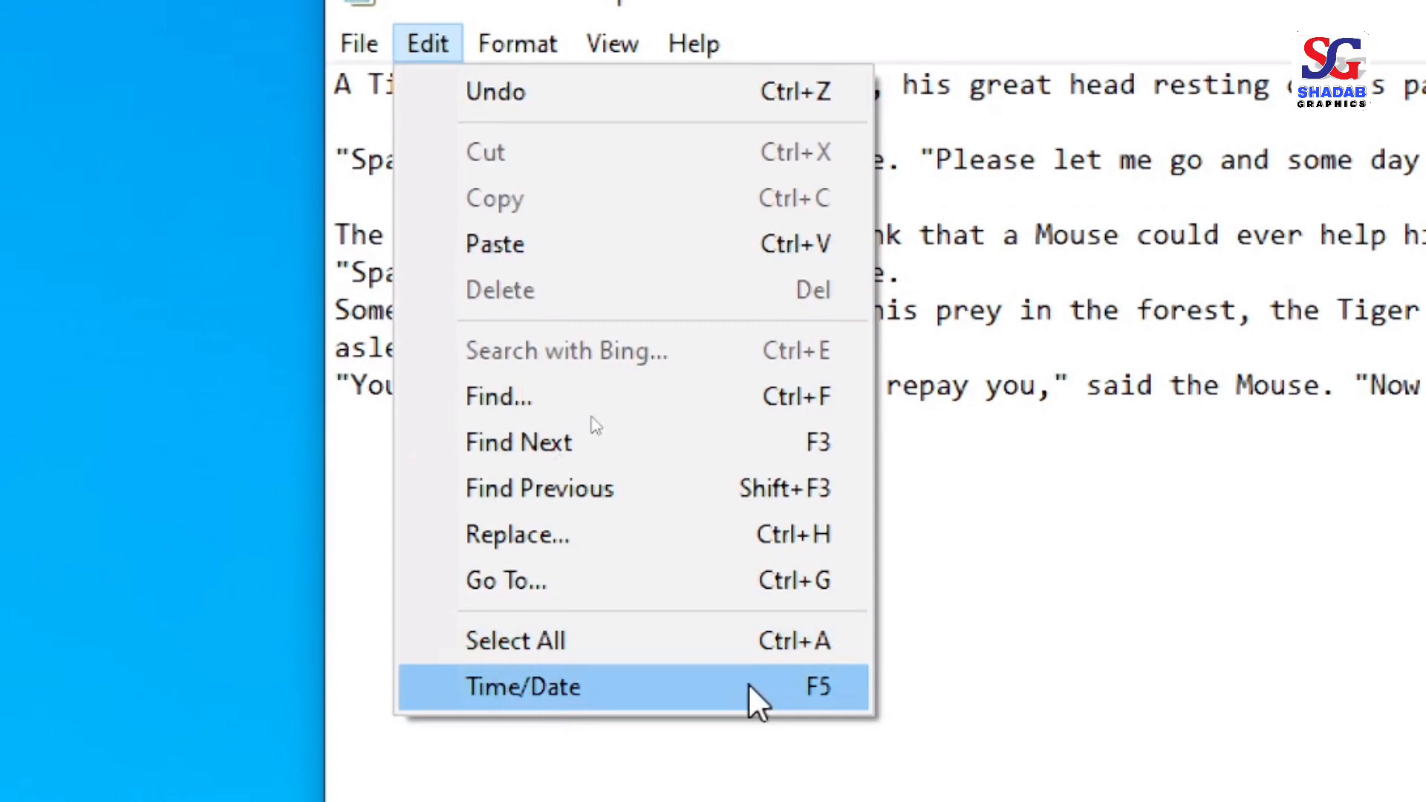
key("Escape")
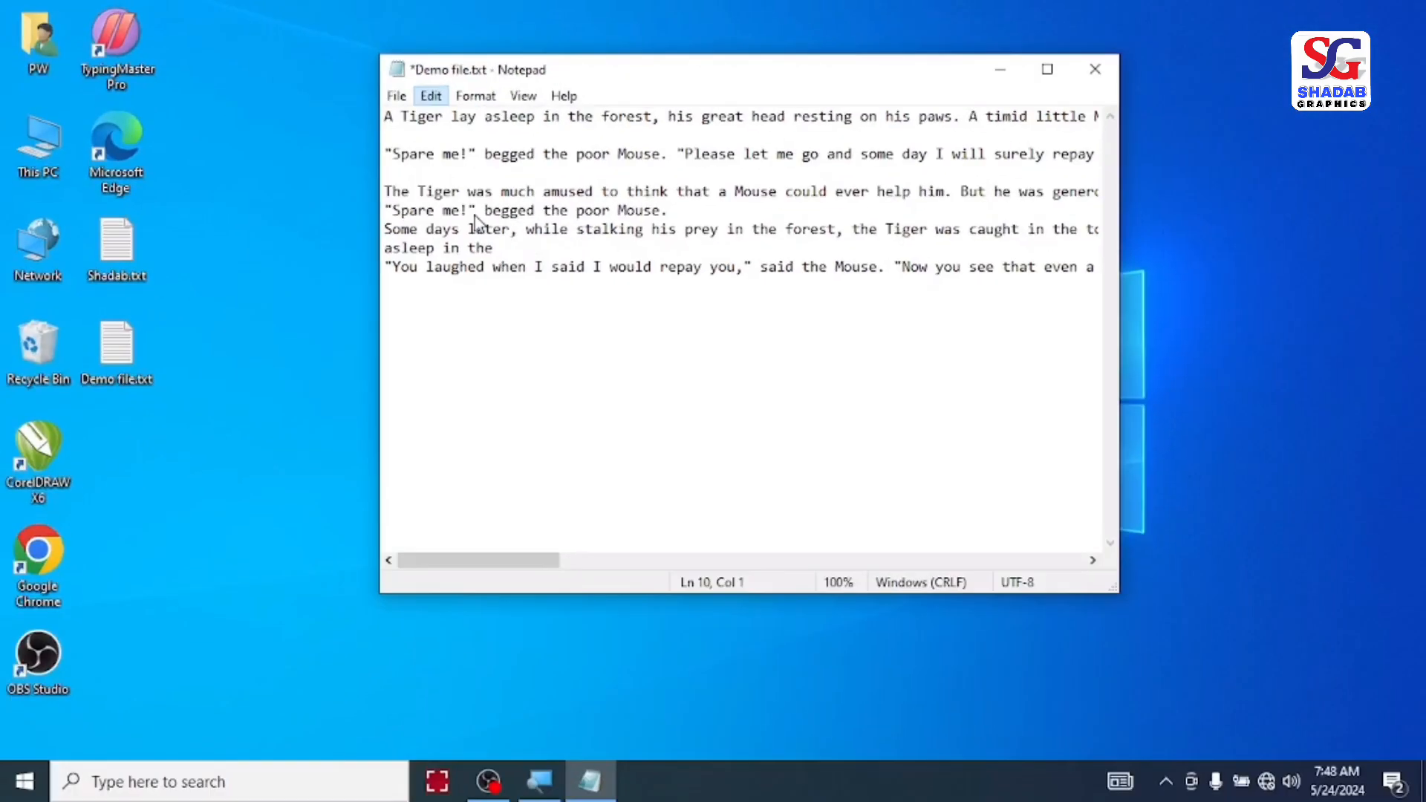
Step: Insert the current time and date on the empty line below the last line of the story
left_click(466, 288)
key("F5")
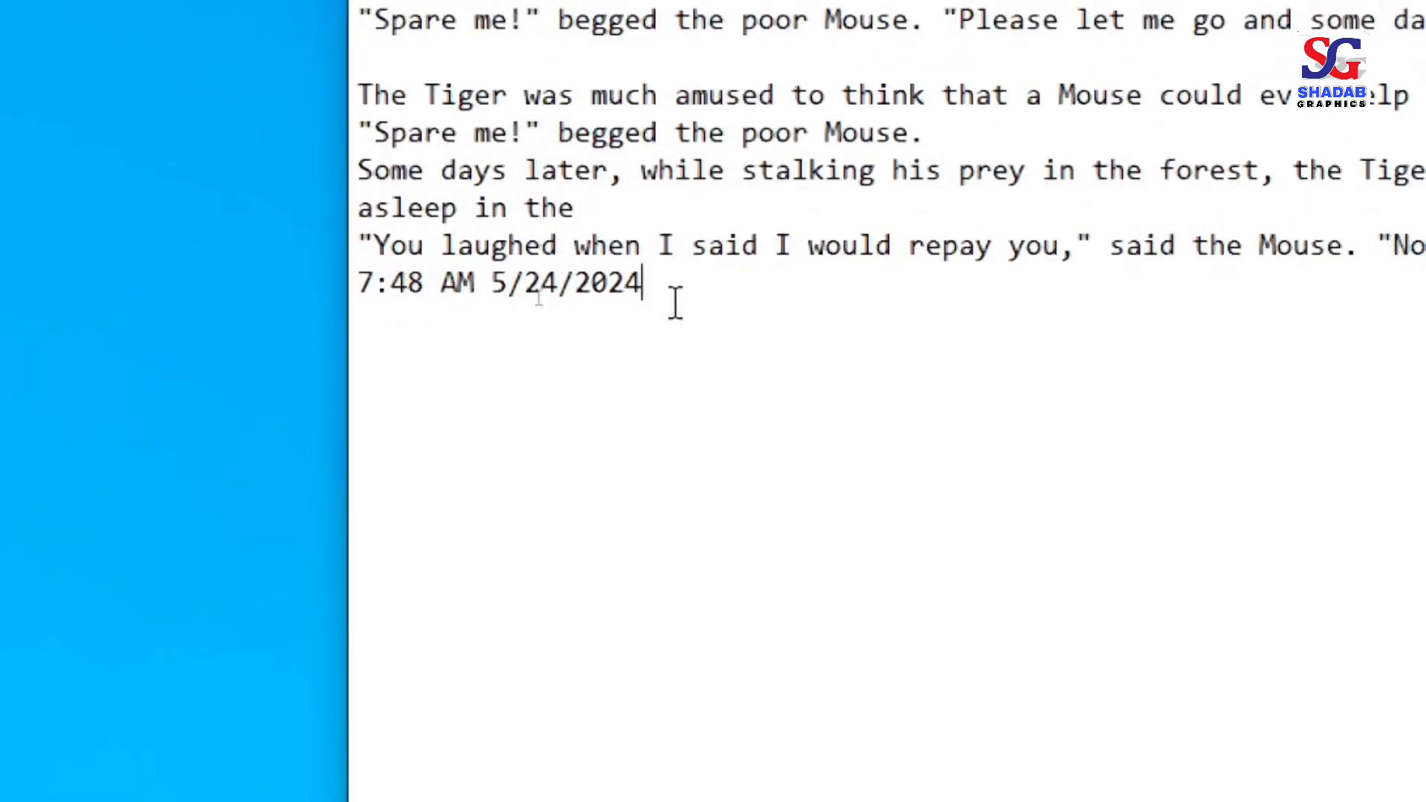
left_click(431, 95)
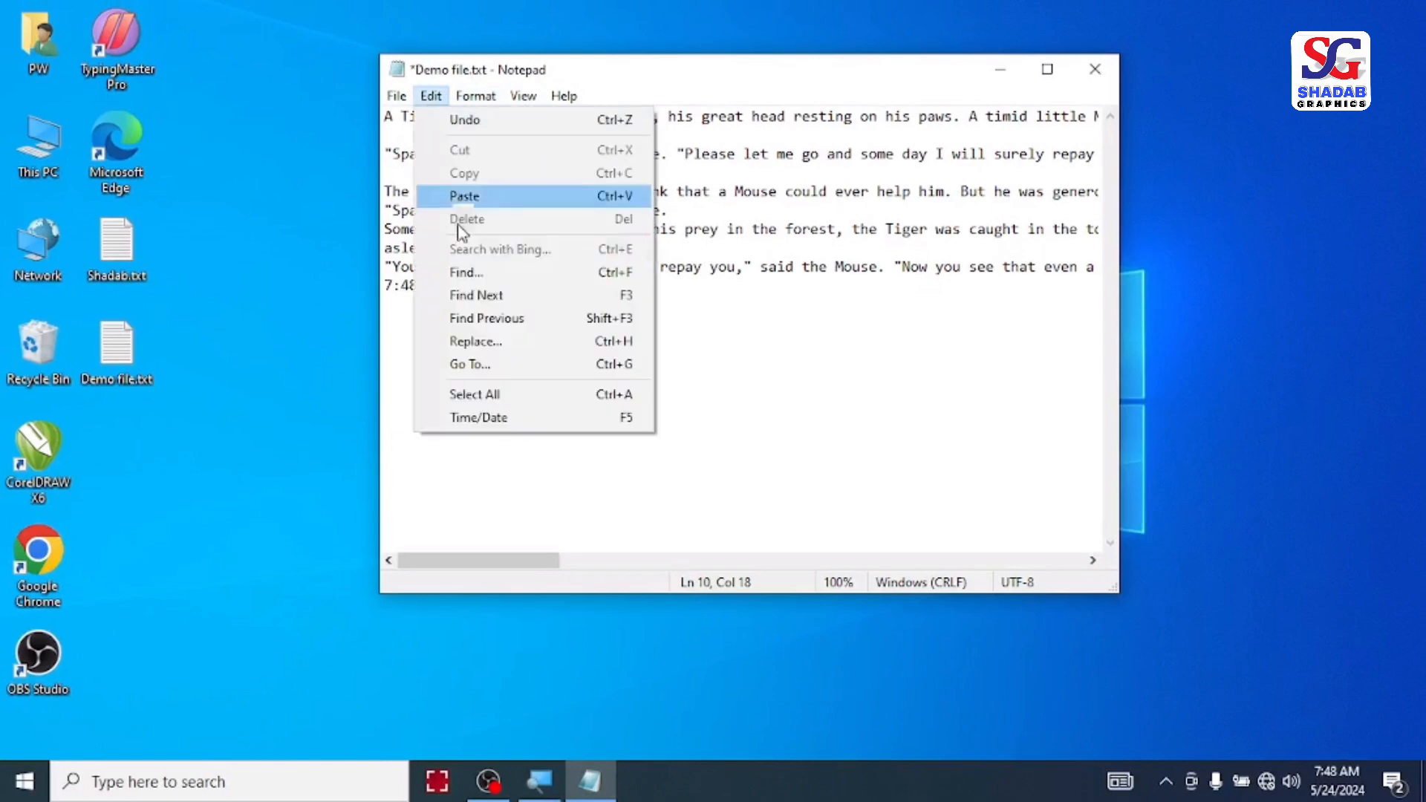
mouse_move(472, 99)
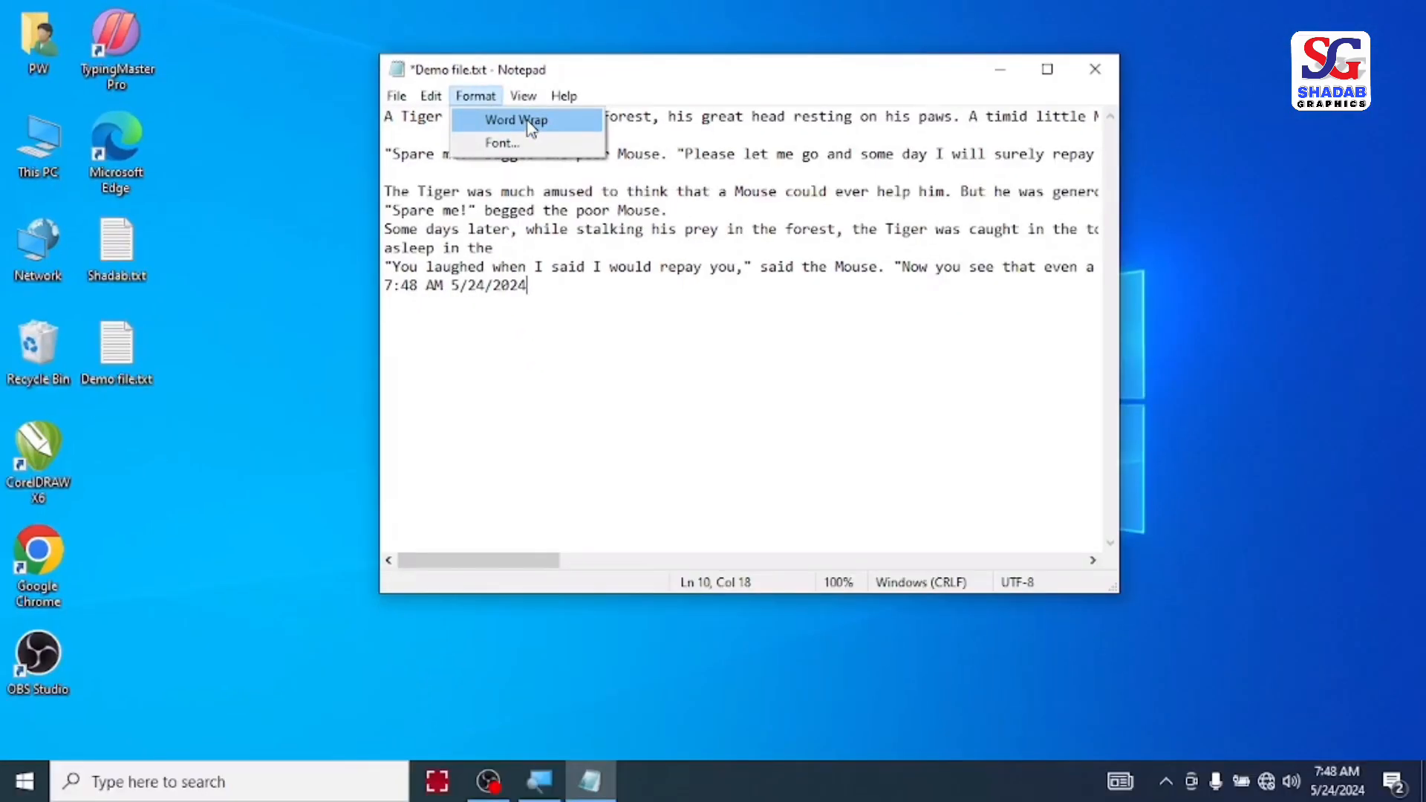
left_click(569, 229)
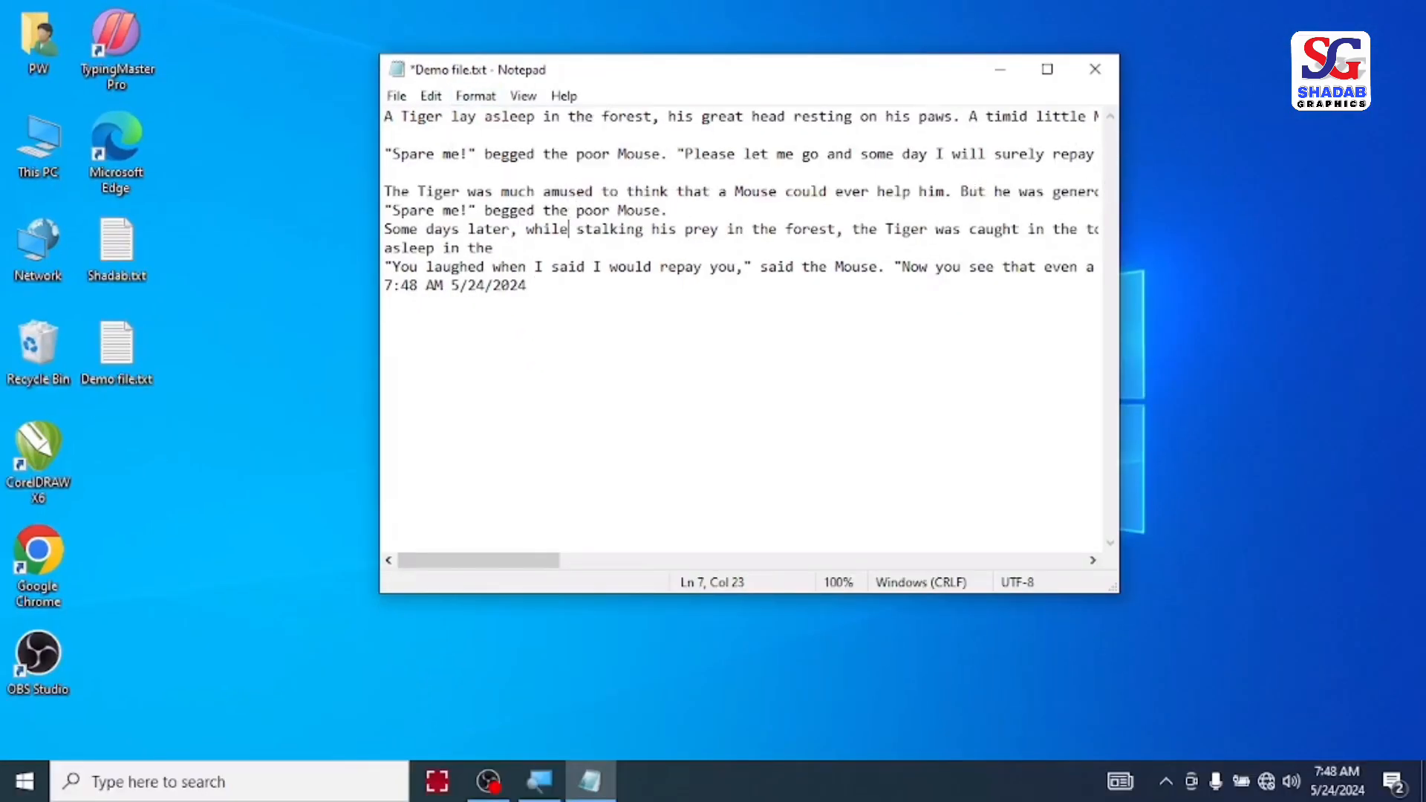
Step: Maximize the document window and turn on Word Wrap so the long lines fit its width
left_click(1050, 73)
left_click(1065, 56)
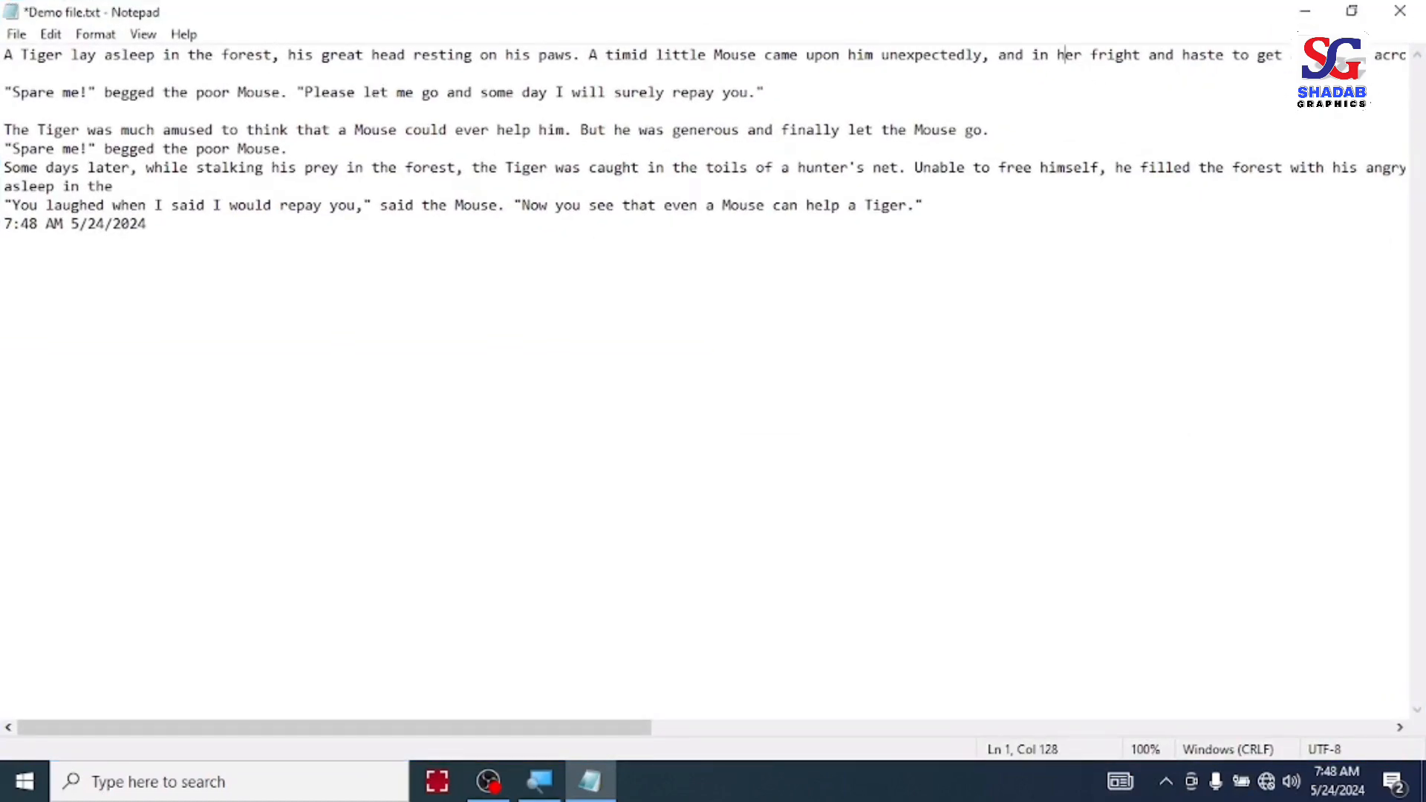
left_click_drag(475, 728, 334, 659)
left_click(108, 38)
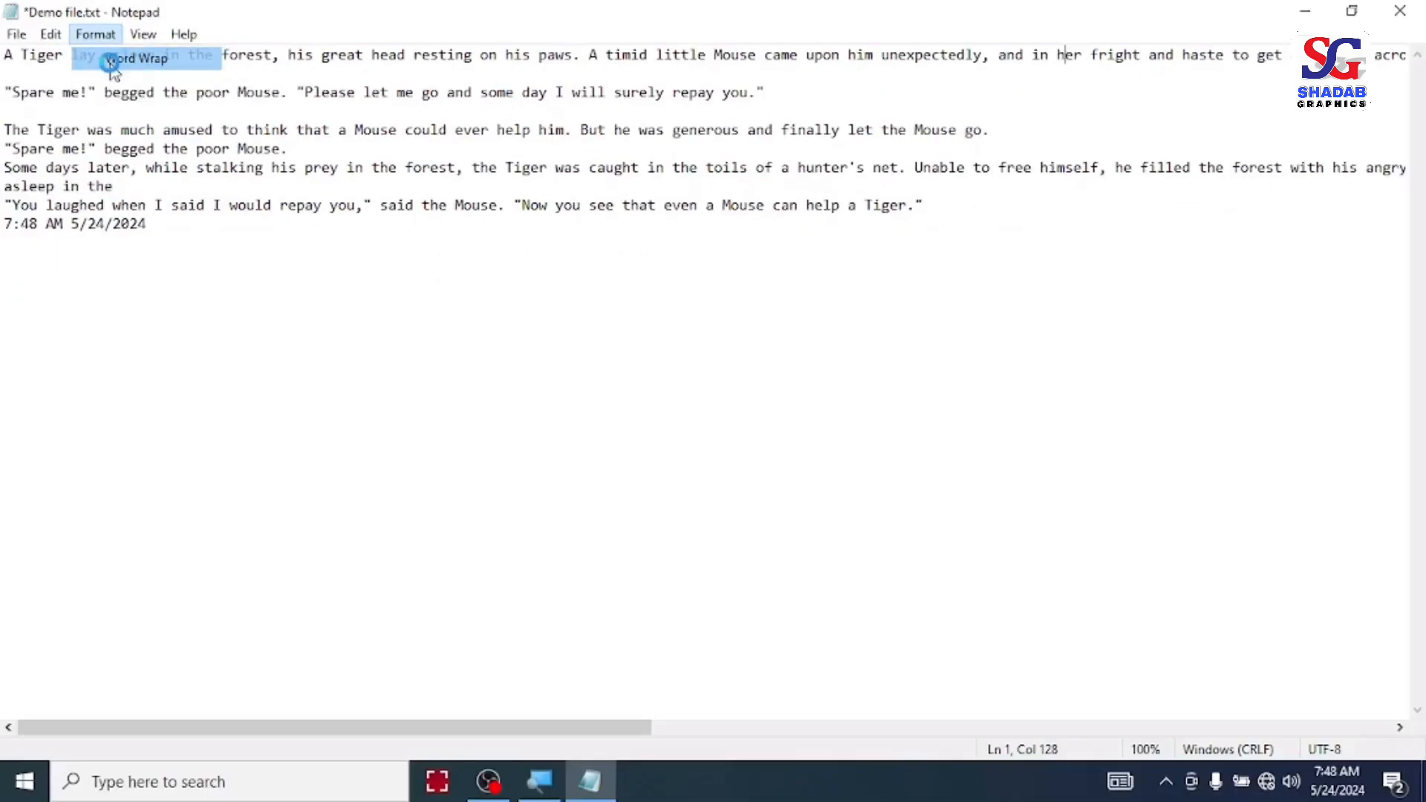
left_click(113, 59)
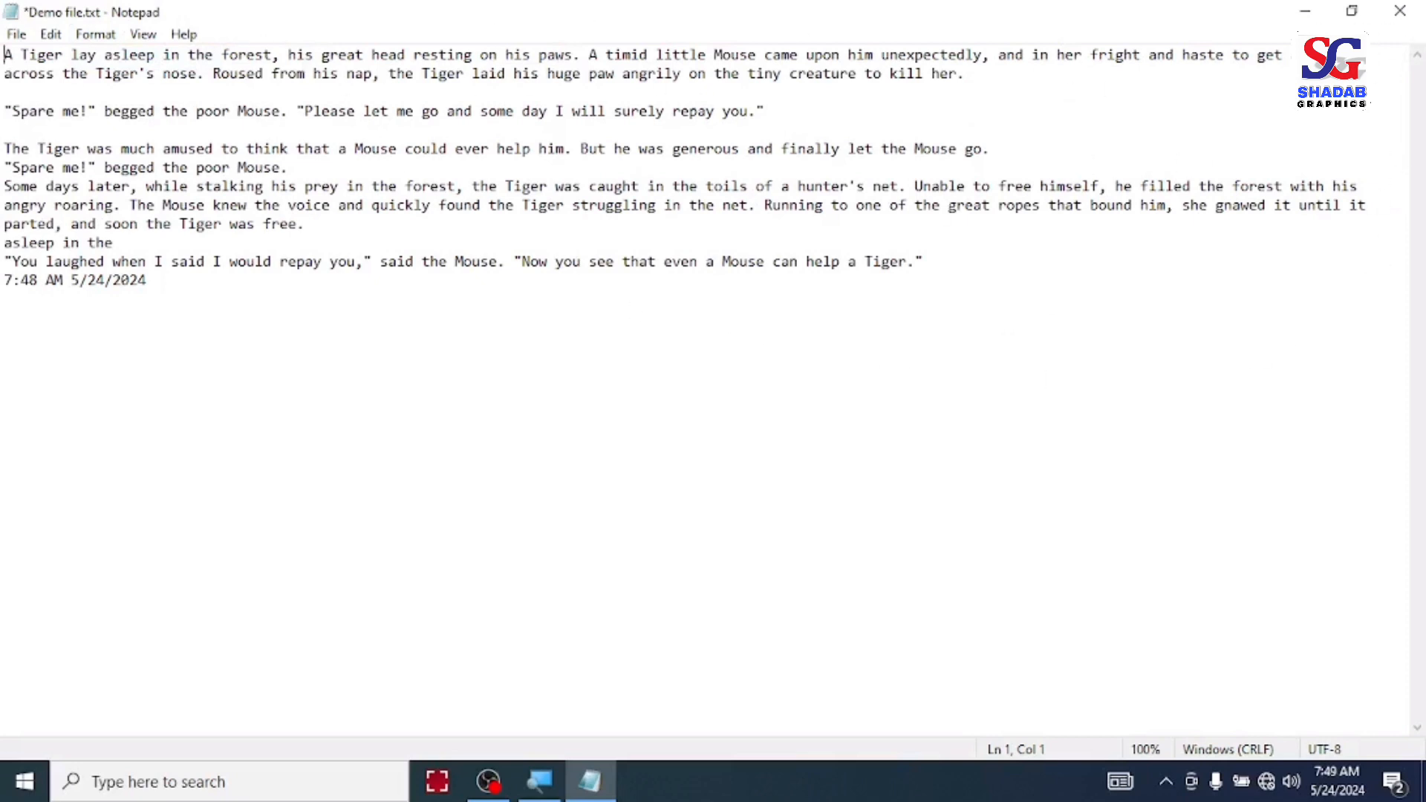
Step: Restore the window from full screen, then narrow it and widen it again to reflow the wrapped text
left_click(1353, 11)
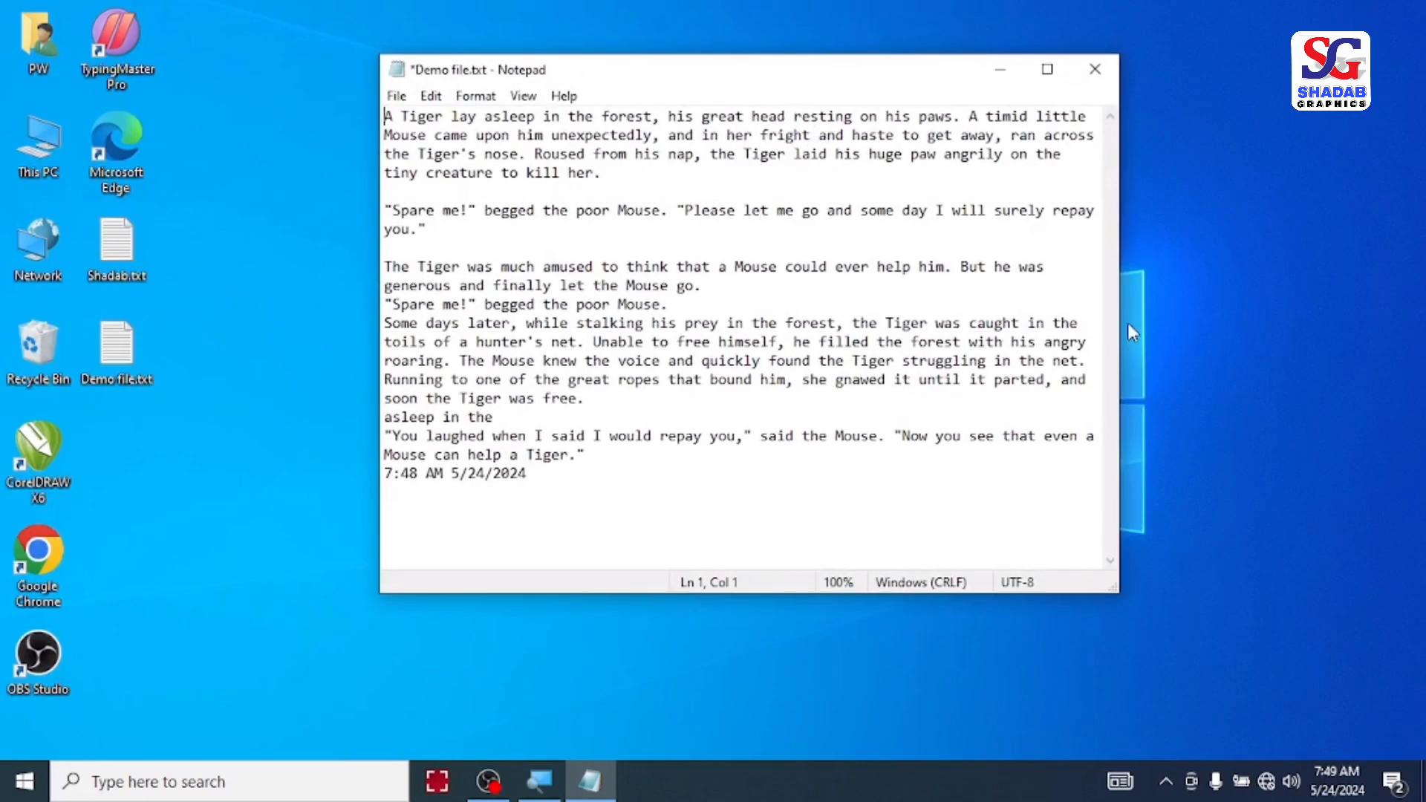
left_click_drag(1122, 324, 954, 318)
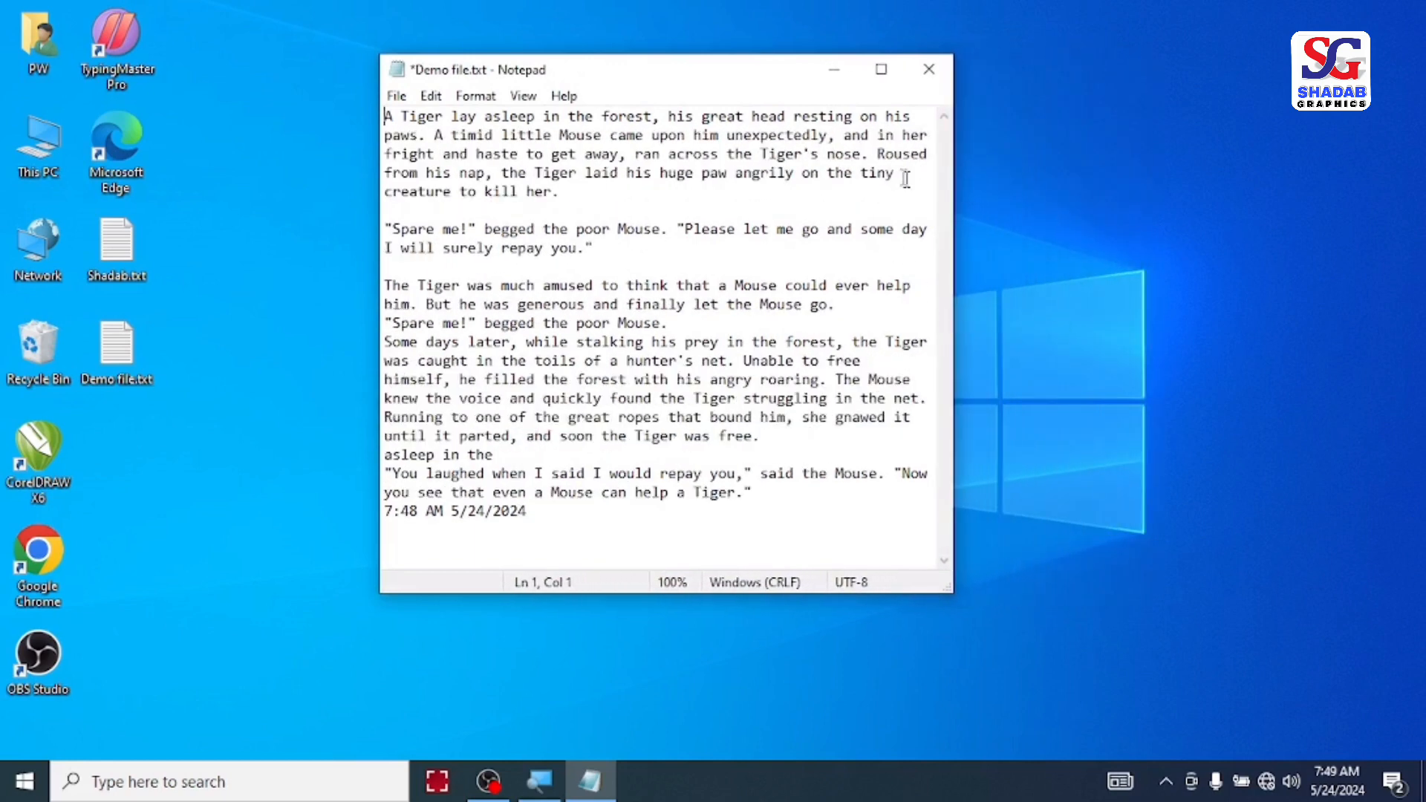
left_click_drag(956, 243, 1188, 239)
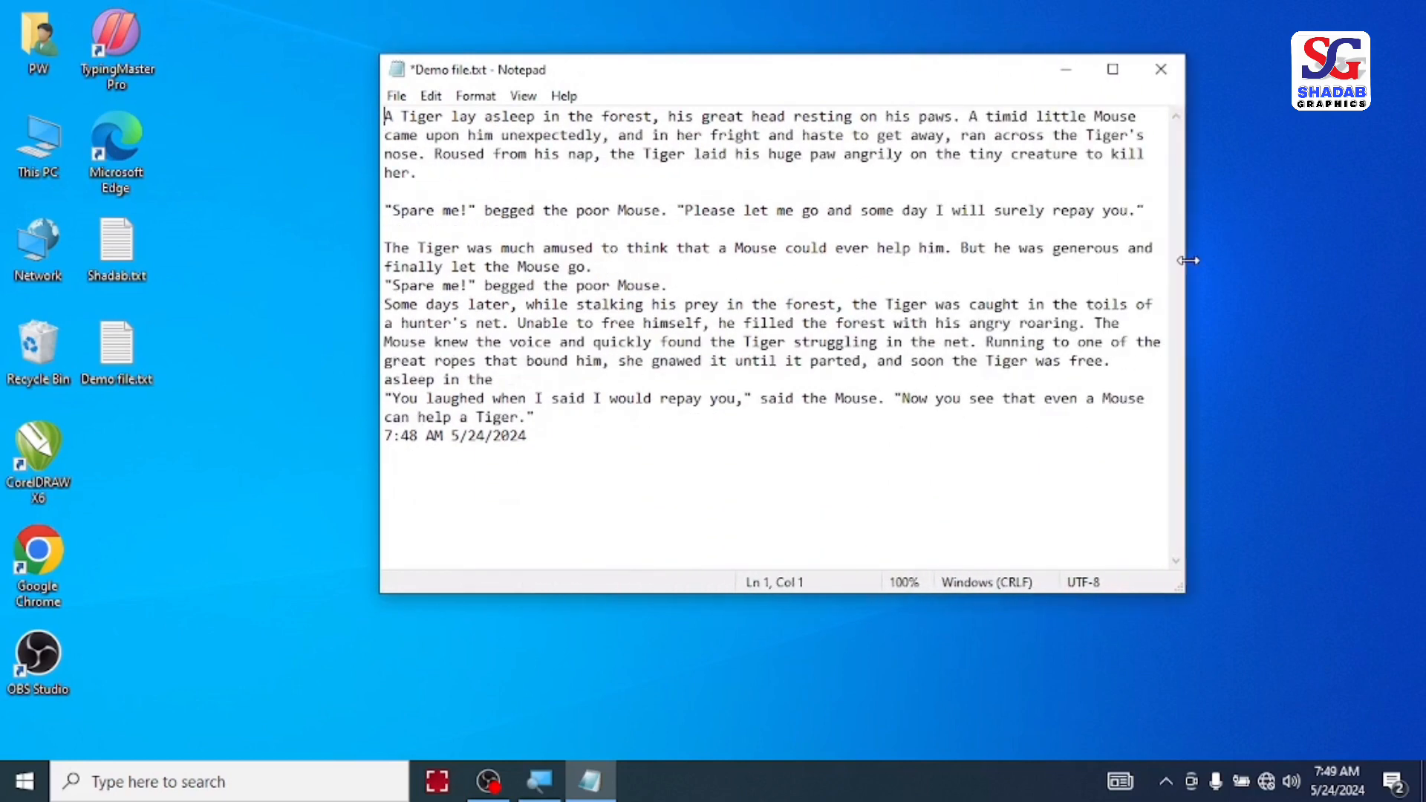
Step: Set the document font to Cambria, style Bold, size 14, with the Font dialog moved higher
left_click(480, 100)
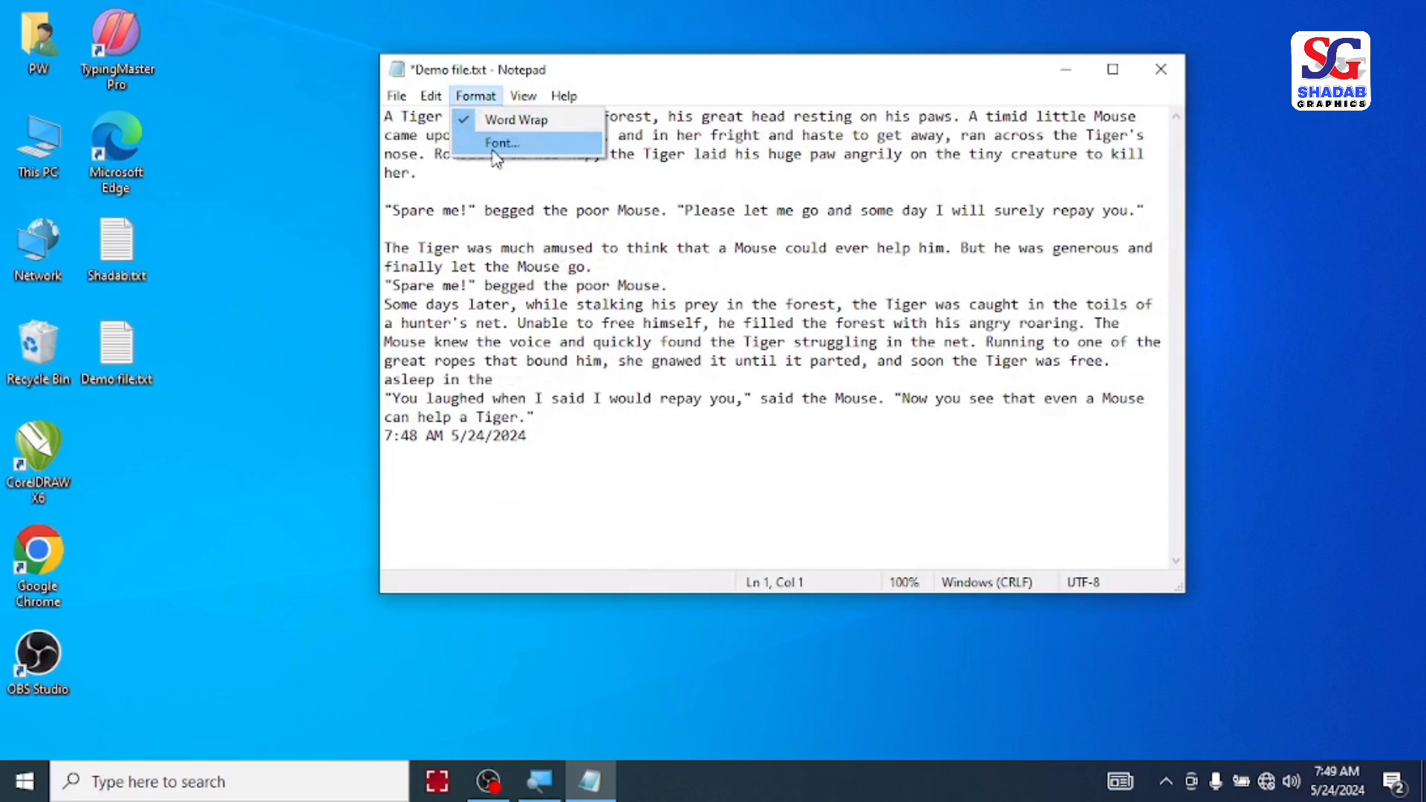
left_click(633, 253)
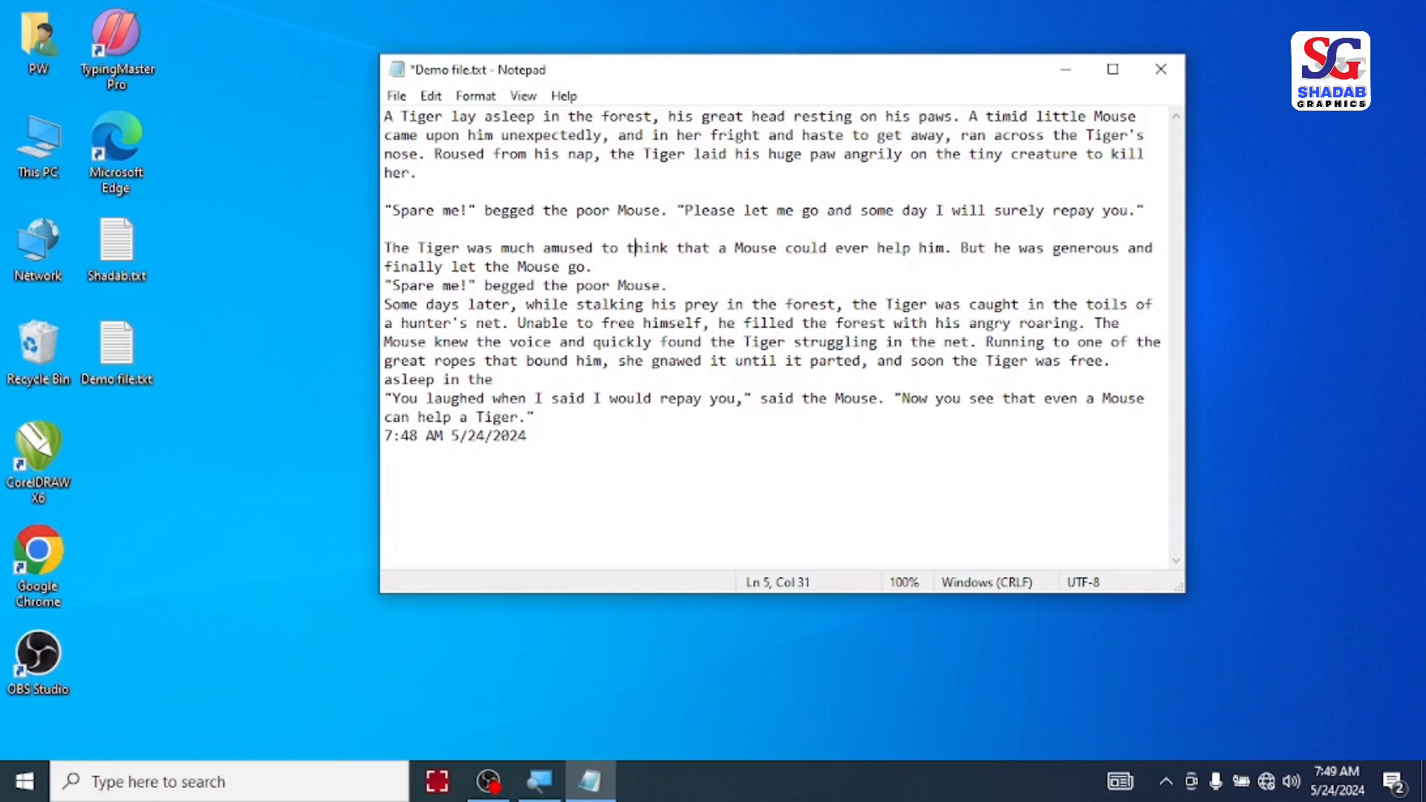
left_click(475, 95)
left_click(520, 144)
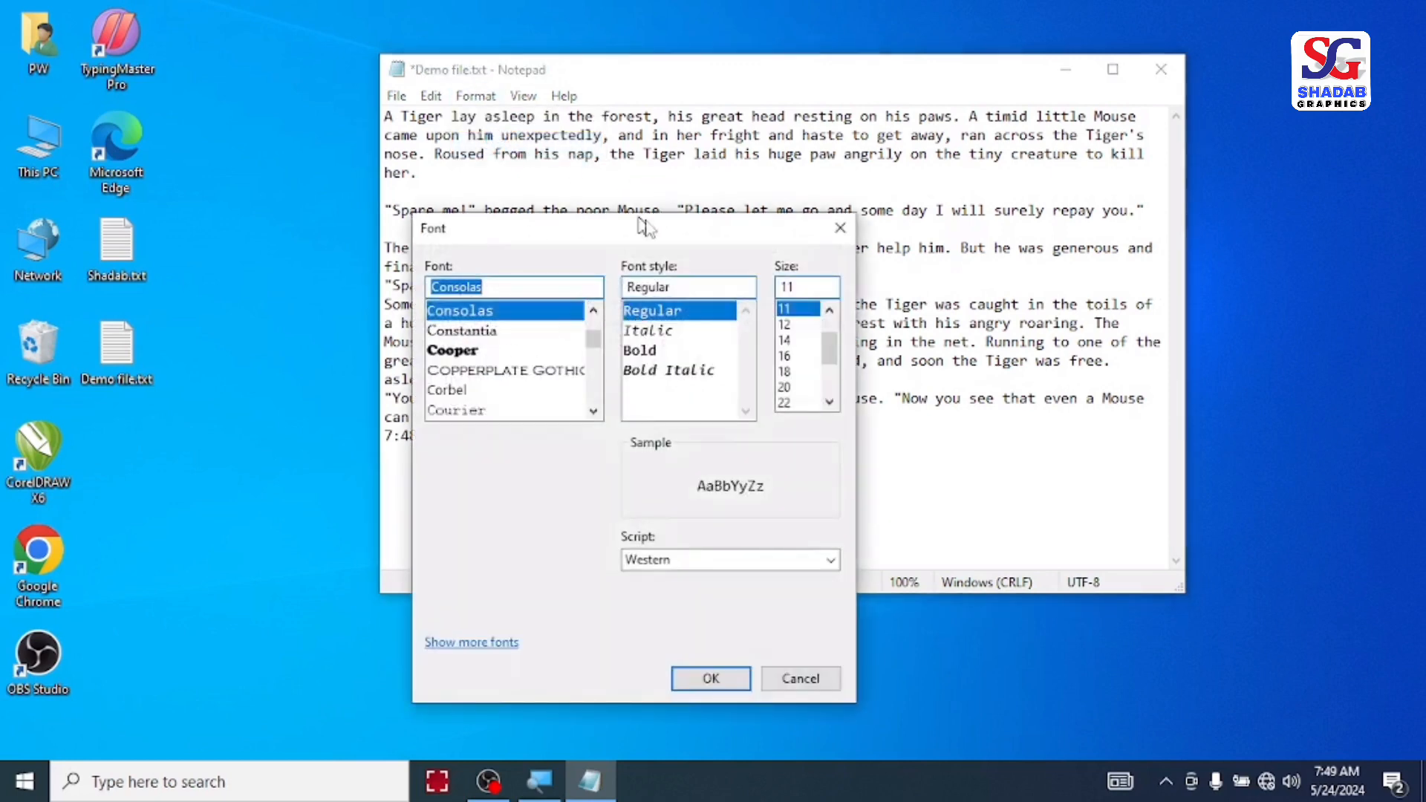
left_click_drag(627, 239, 693, 117)
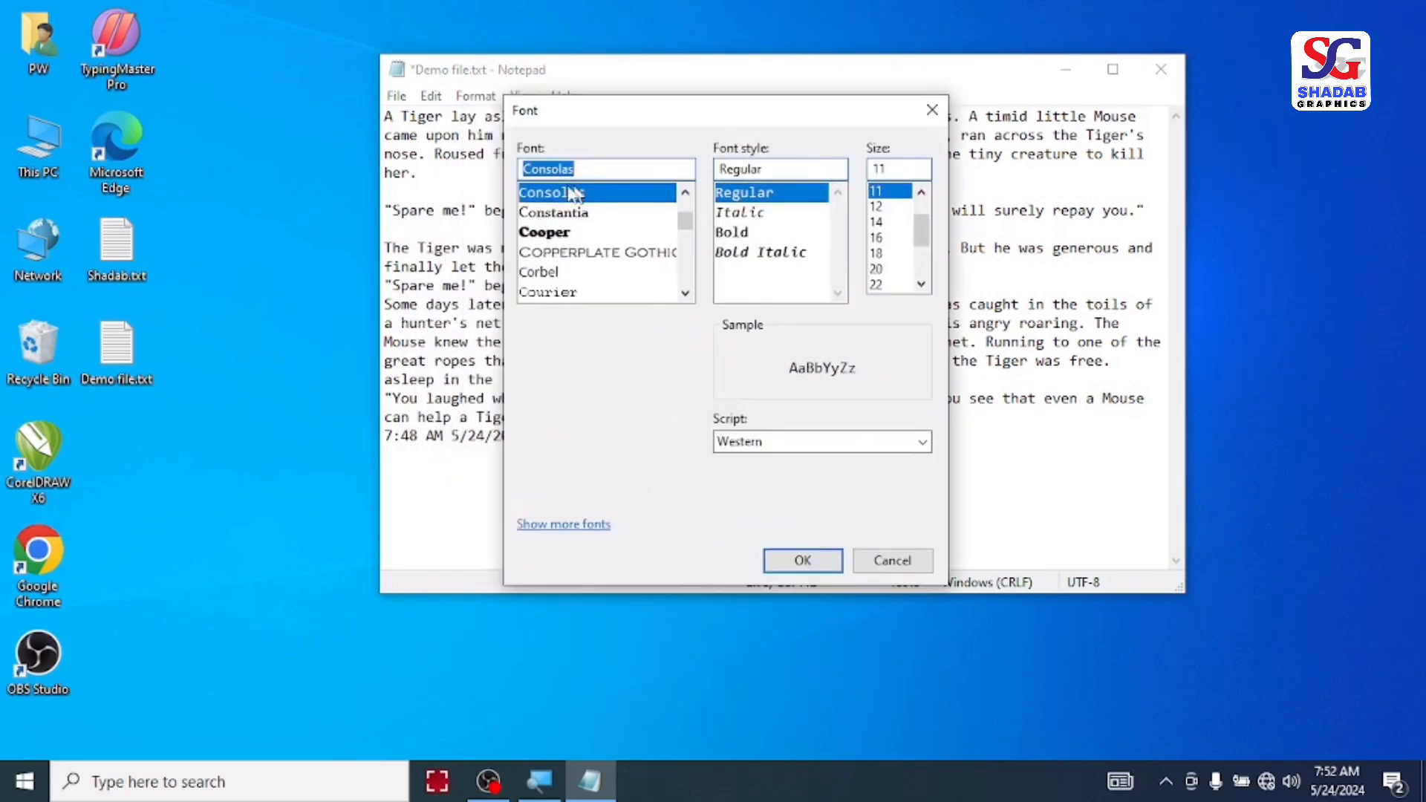
mouse_move(688, 232)
left_mouse_down()
mouse_move(688, 296)
mouse_move(686, 232)
left_mouse_up()
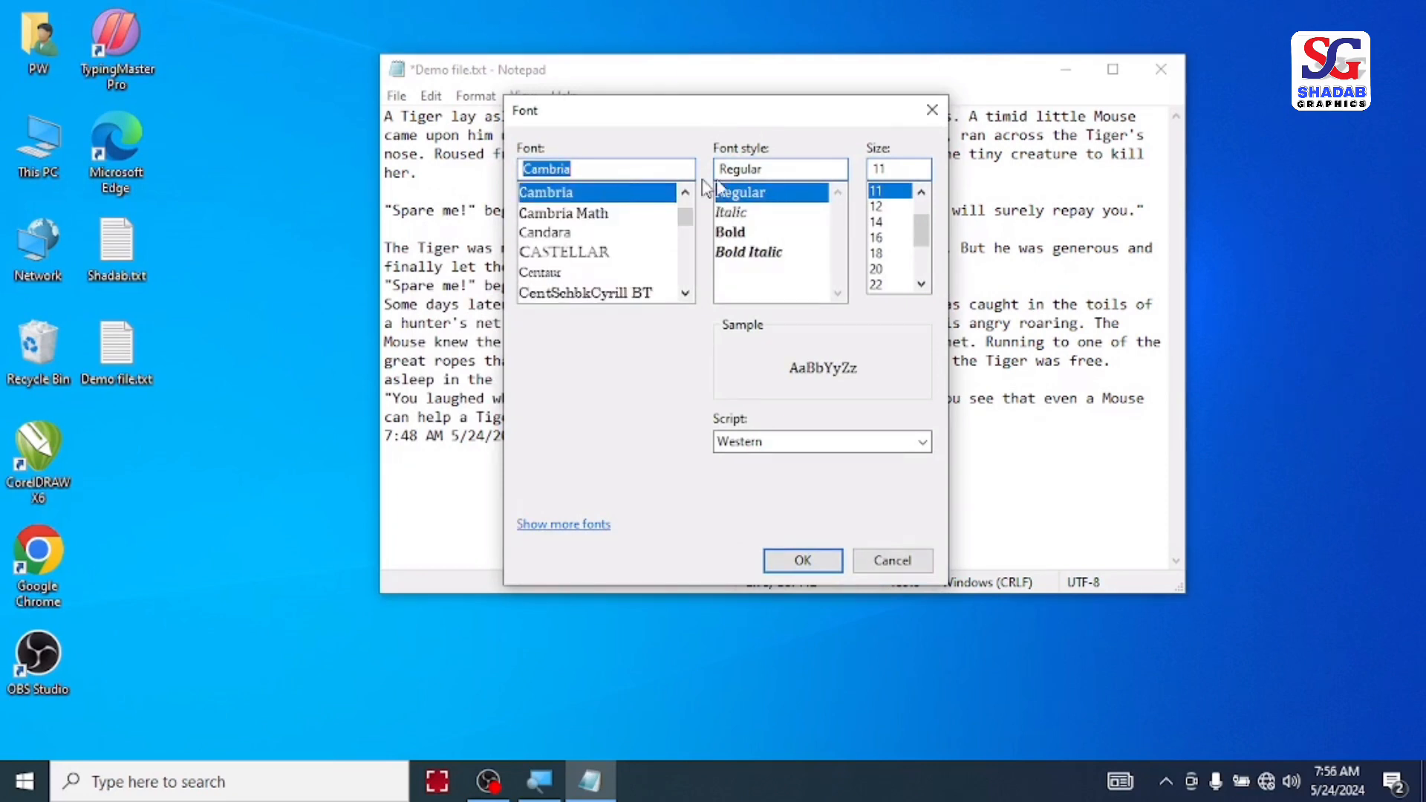
left_click(743, 233)
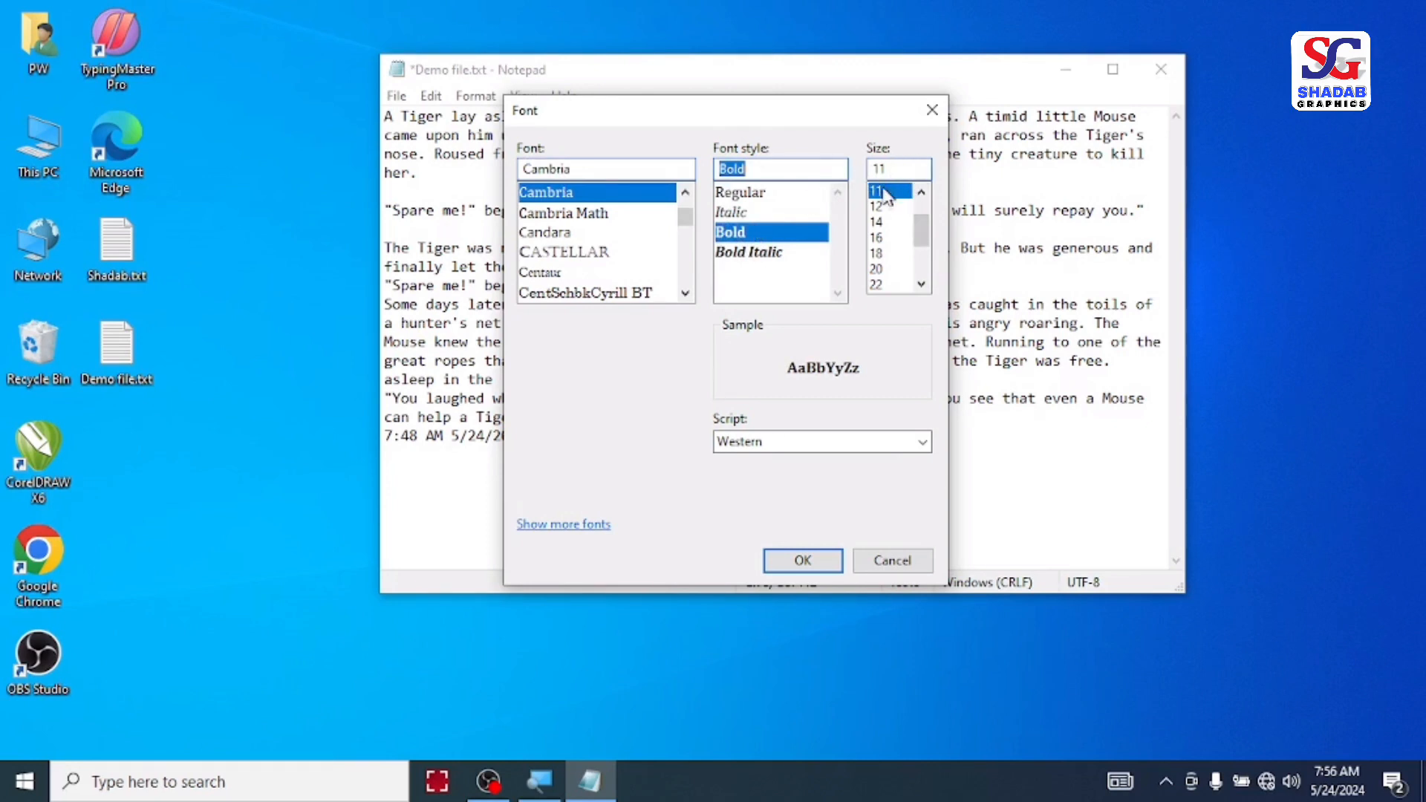
mouse_move(921, 230)
left_mouse_down()
mouse_move(925, 253)
mouse_move(923, 223)
left_mouse_up()
left_click(890, 238)
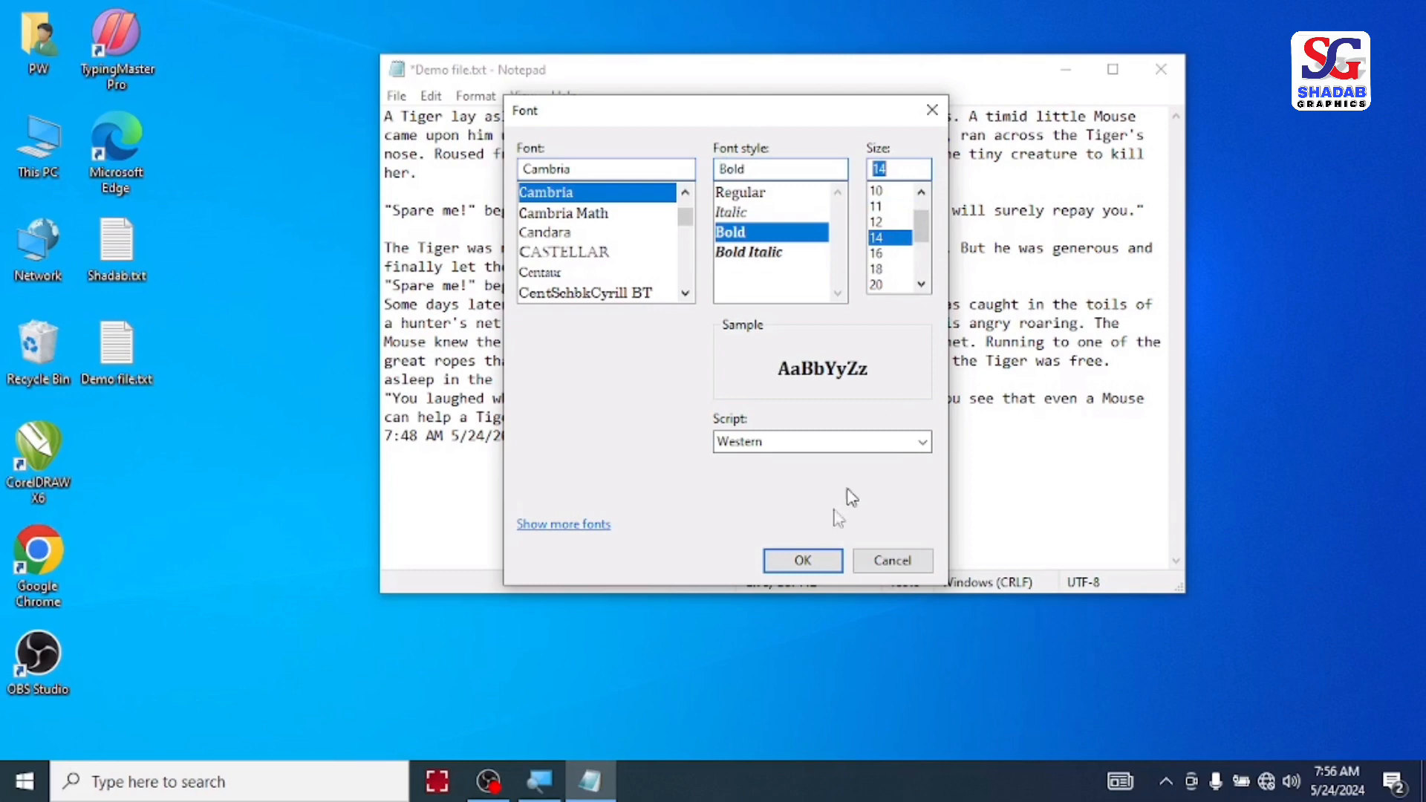
left_click(803, 560)
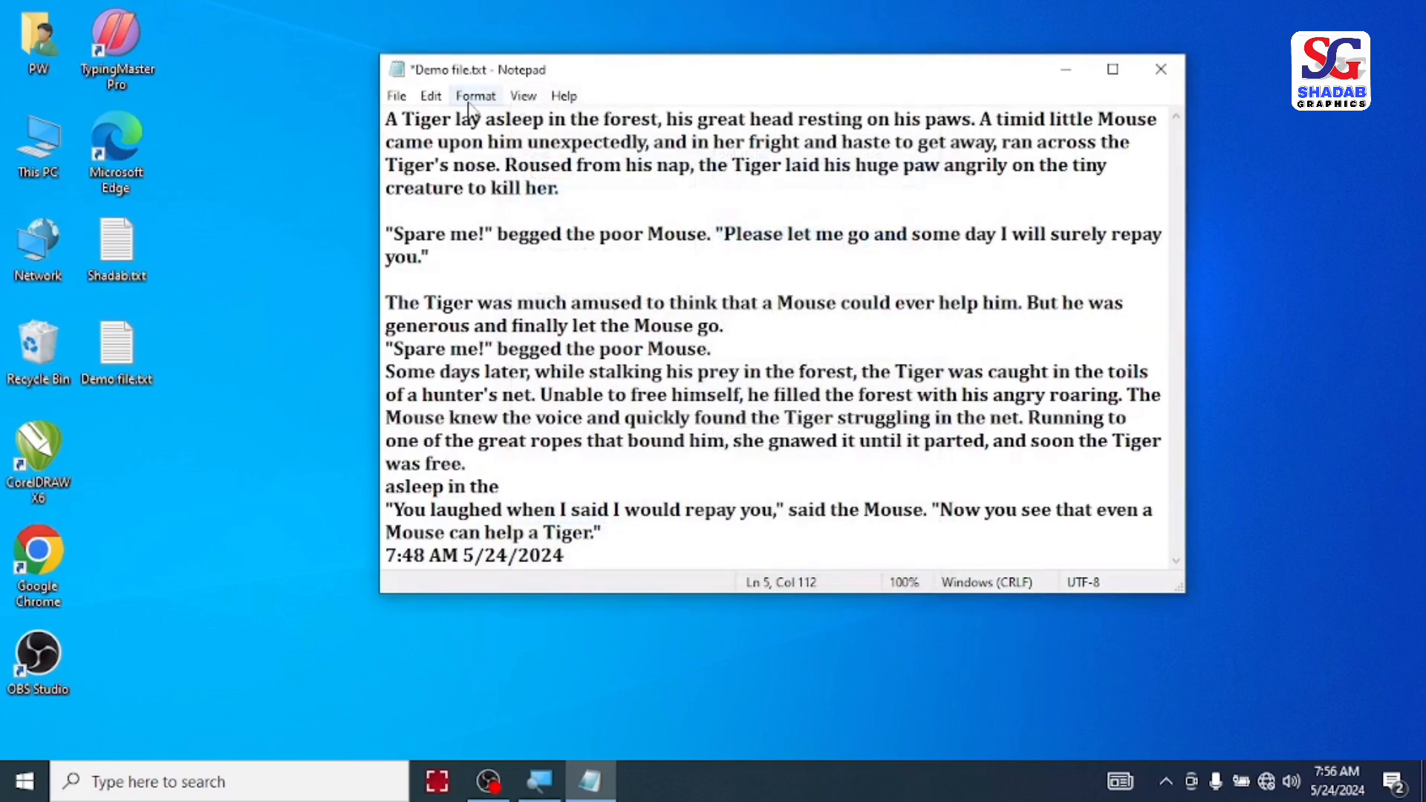
Step: Zoom in on the story text step by step to 180%
left_click(583, 165)
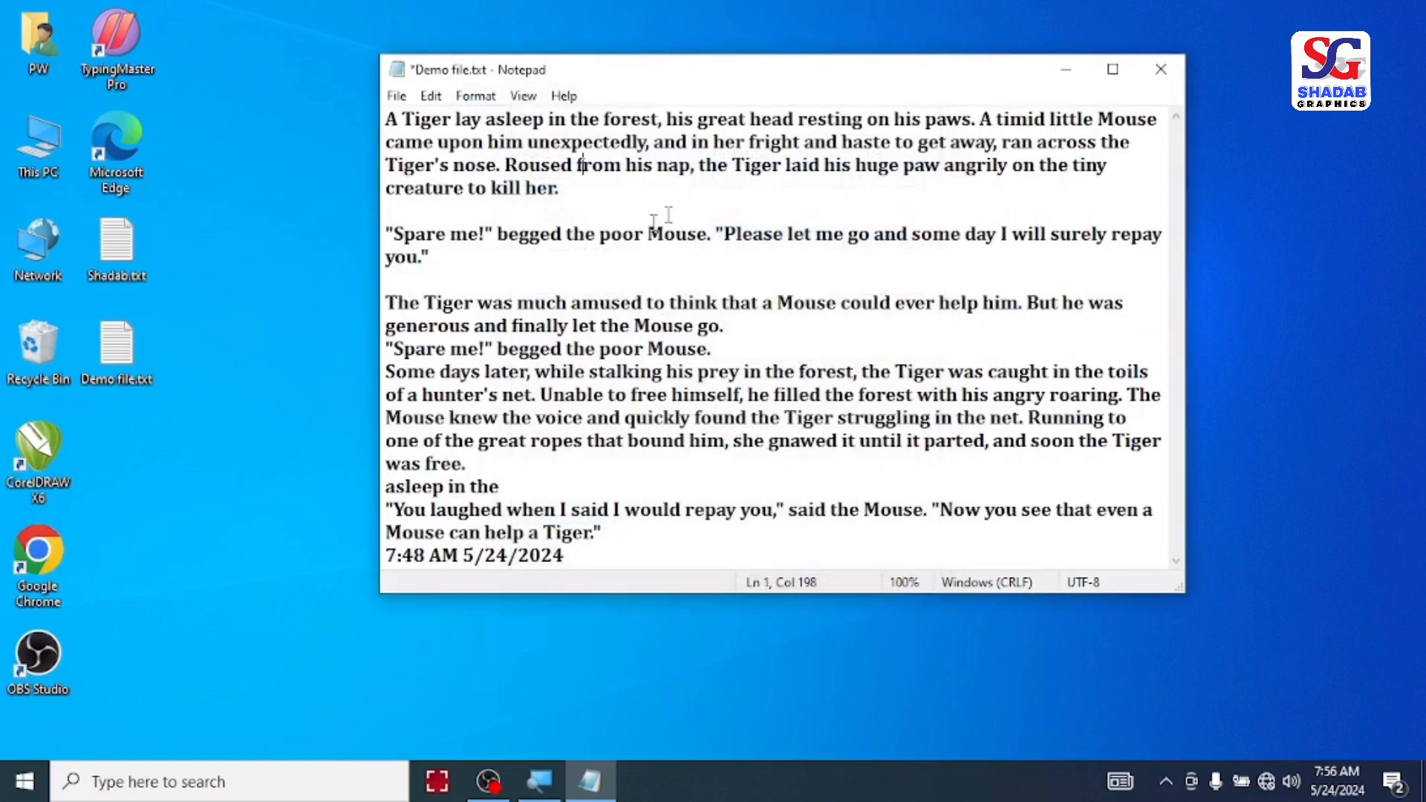
left_click(479, 96)
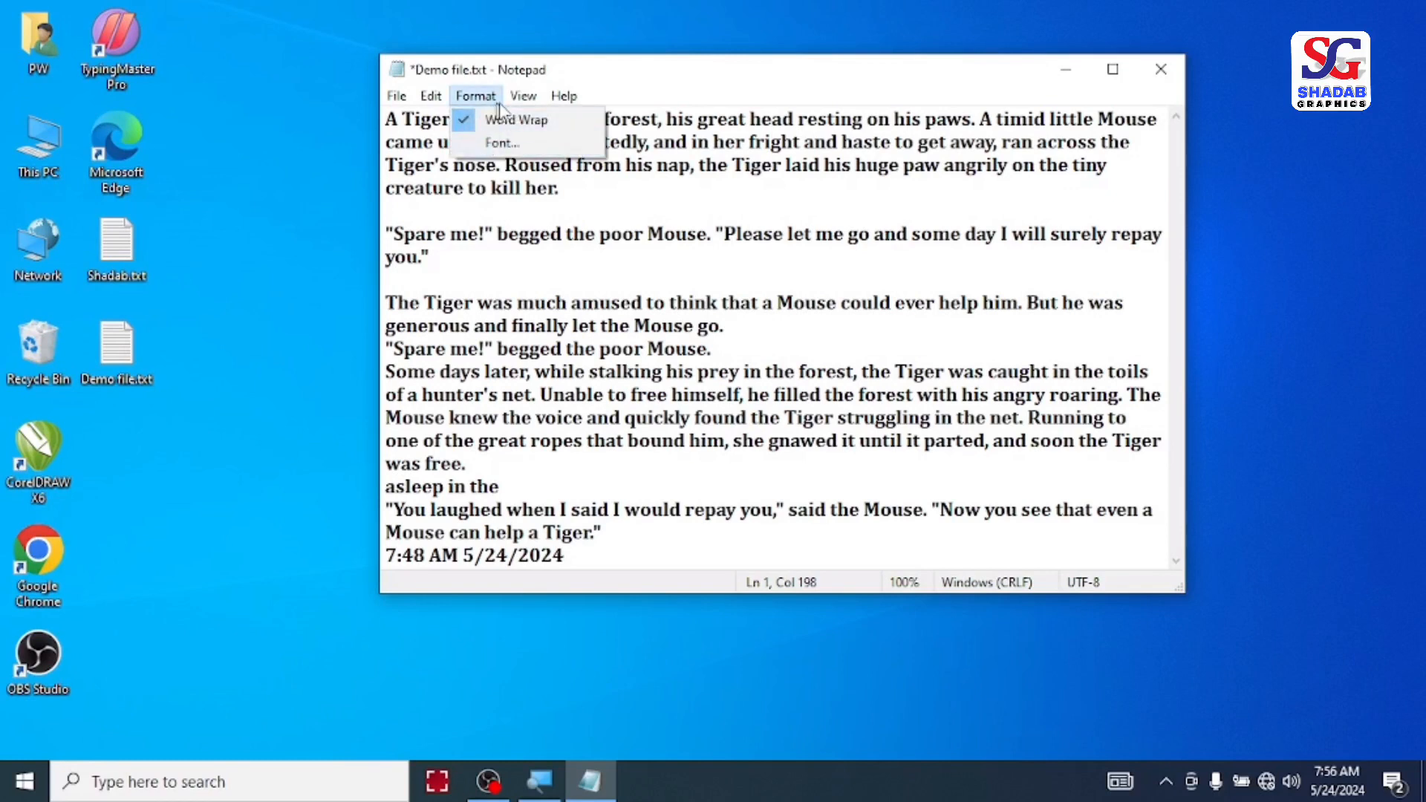
mouse_move(520, 103)
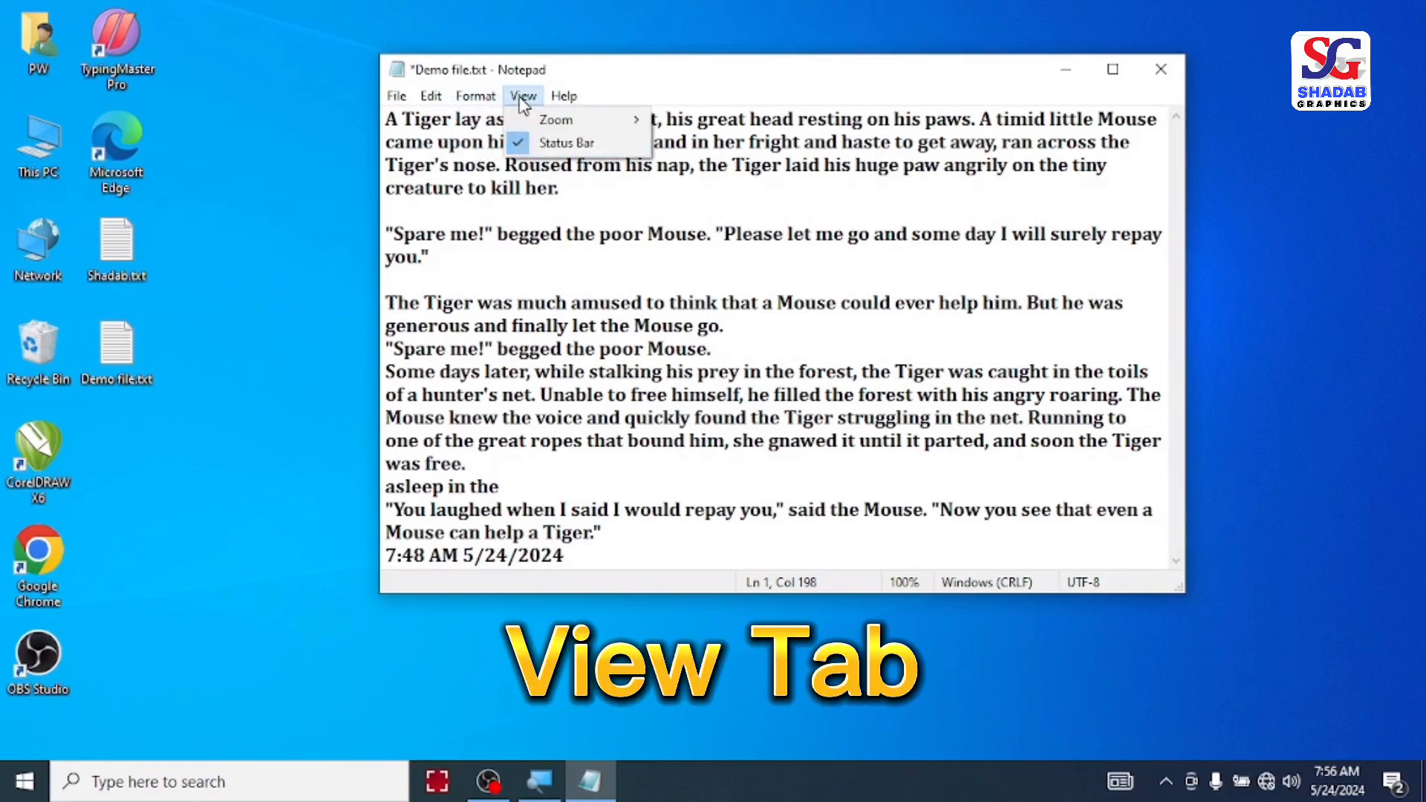
mouse_move(549, 124)
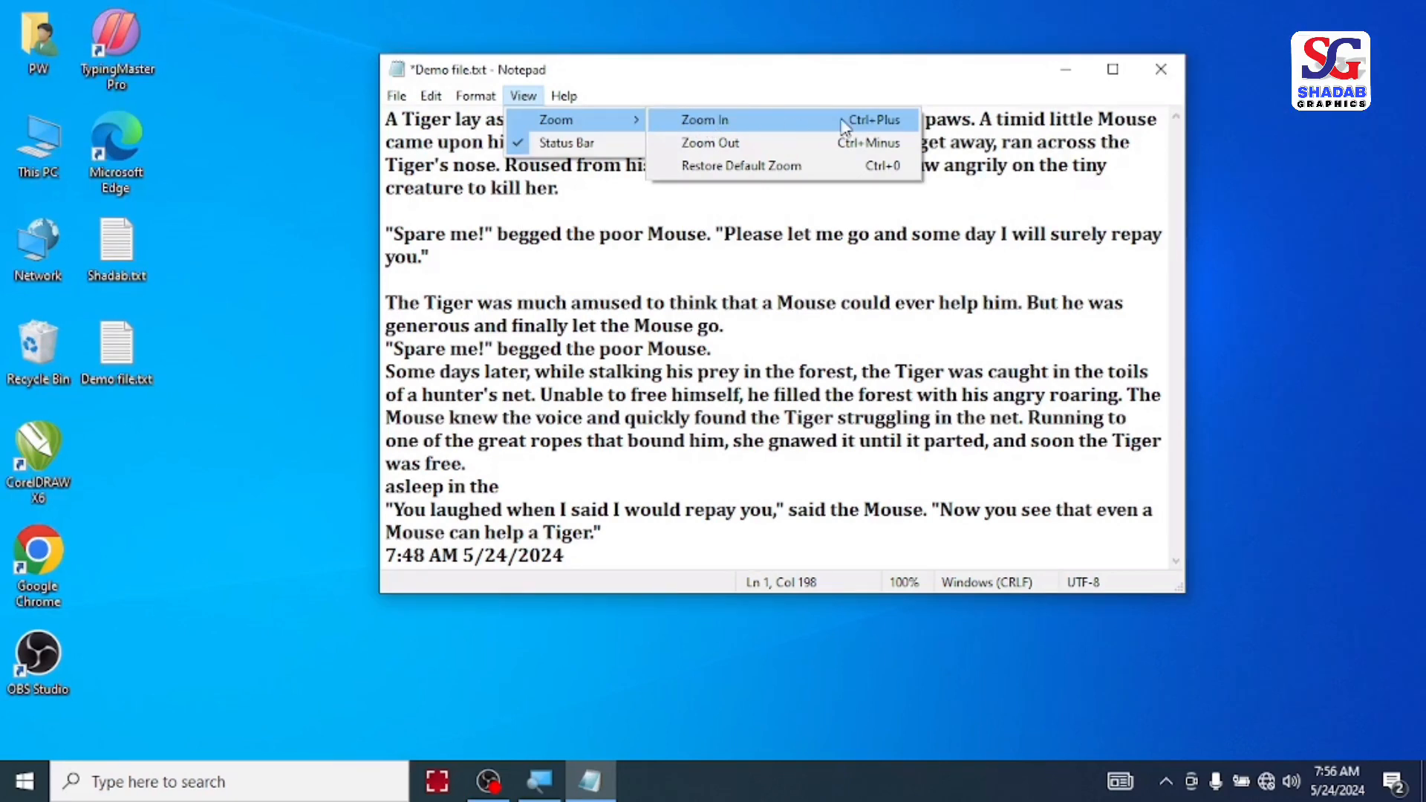
left_click(756, 121)
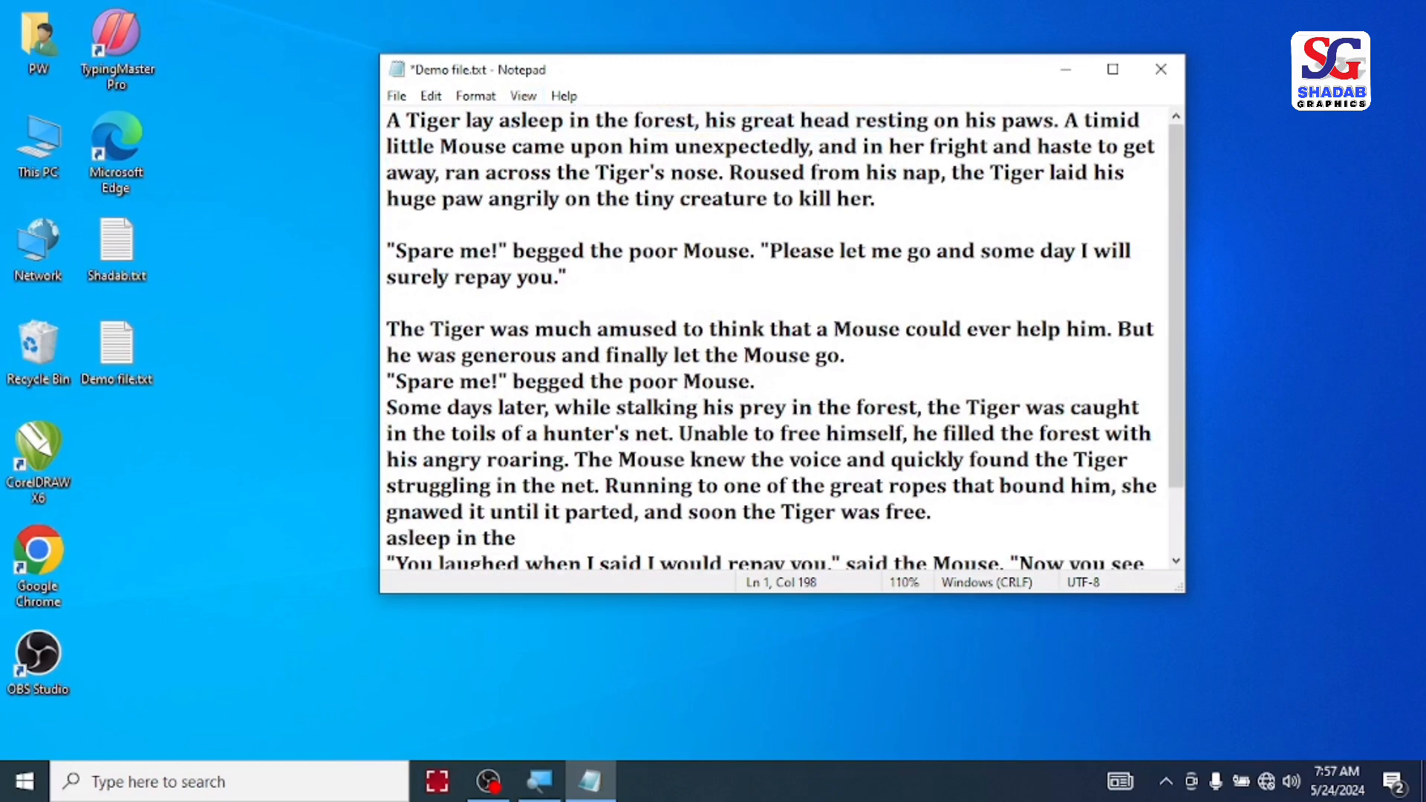
key("ctrl+plus")
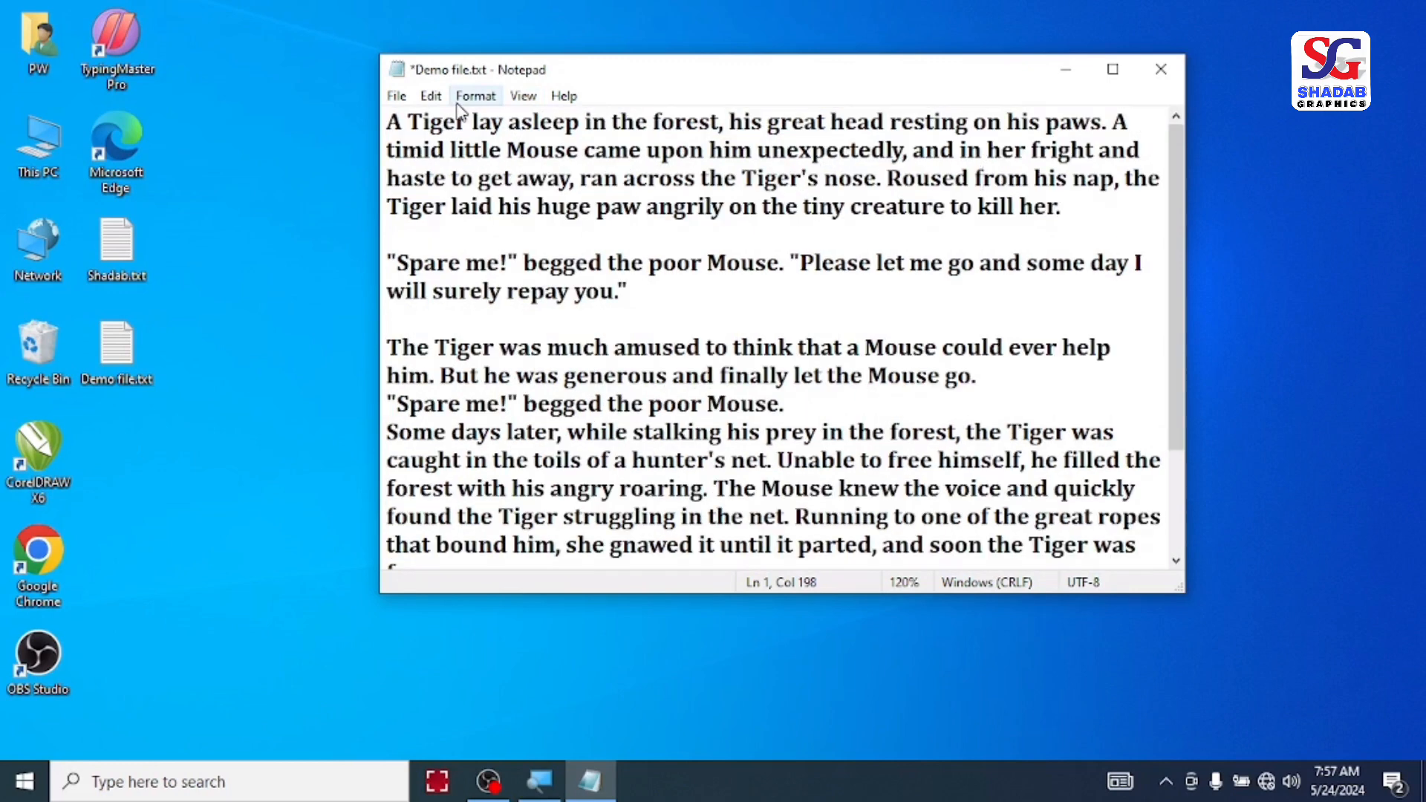
key("ctrl+plus")
key("ctrl+plus")
key("ctrl+plus")
key("ctrl+plus")
key("ctrl+plus")
key("ctrl+plus")
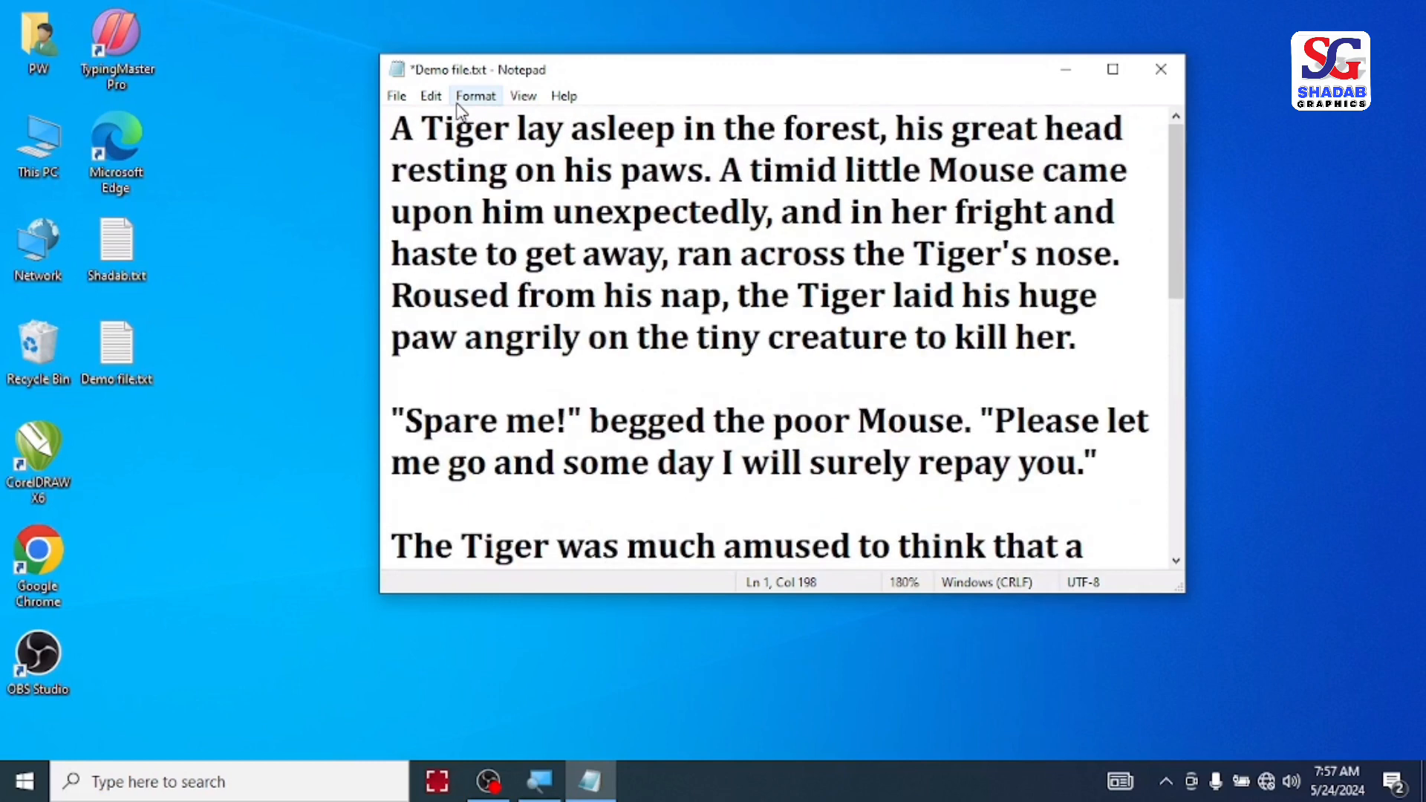
Step: Zoom out of the story text step by step to 110%
left_click(523, 97)
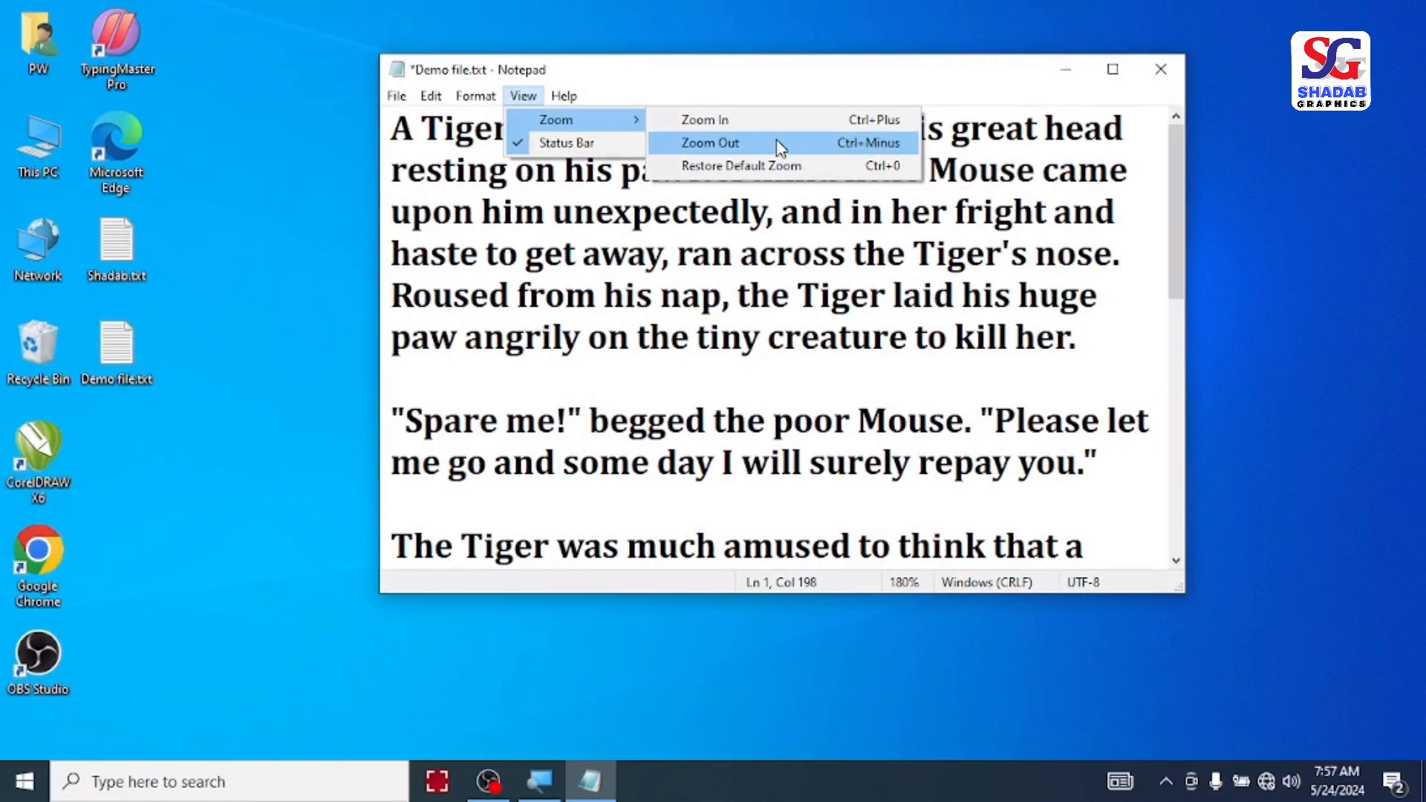
left_click(780, 148)
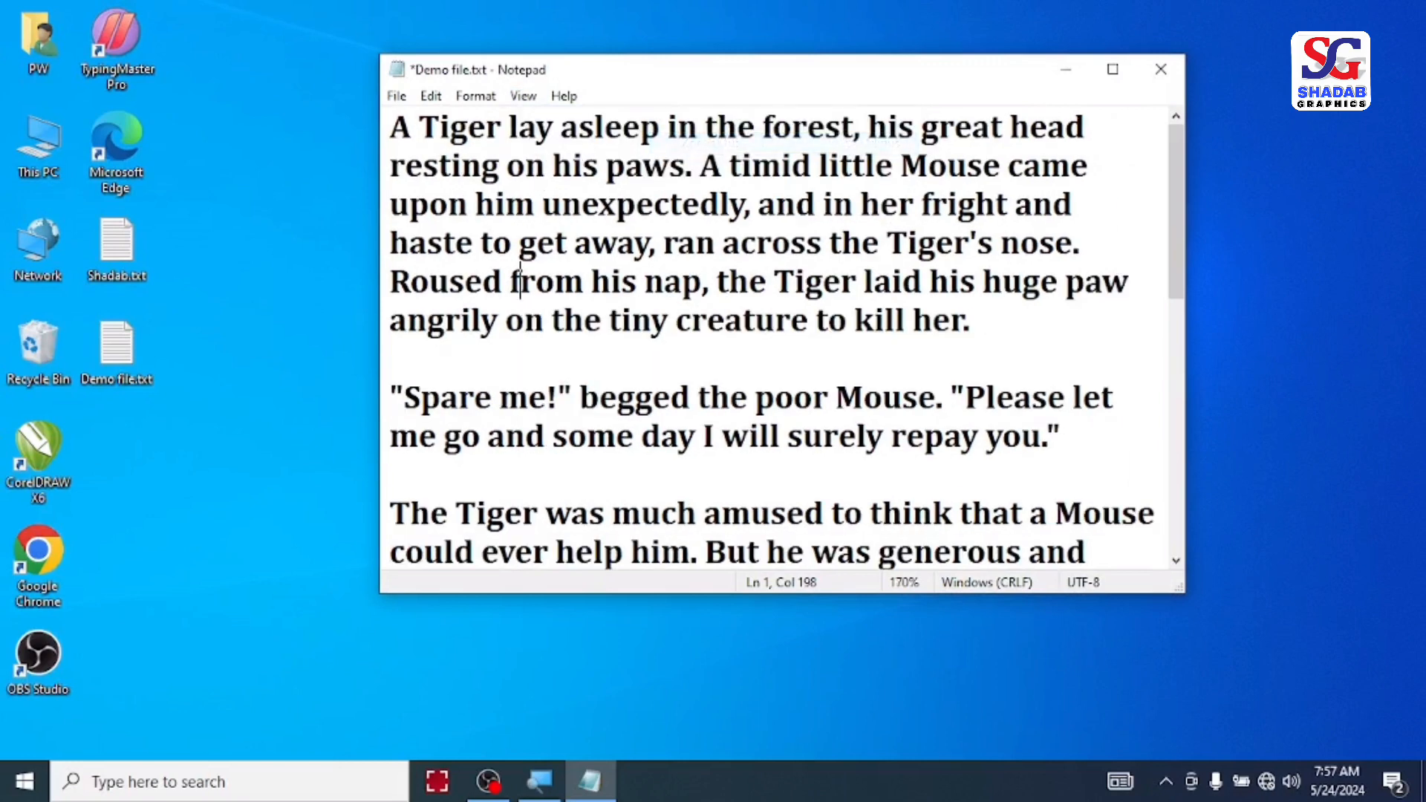
key("ctrl+minus")
key("ctrl+minus")
key("ctrl+minus")
key("ctrl+minus")
key("ctrl+minus")
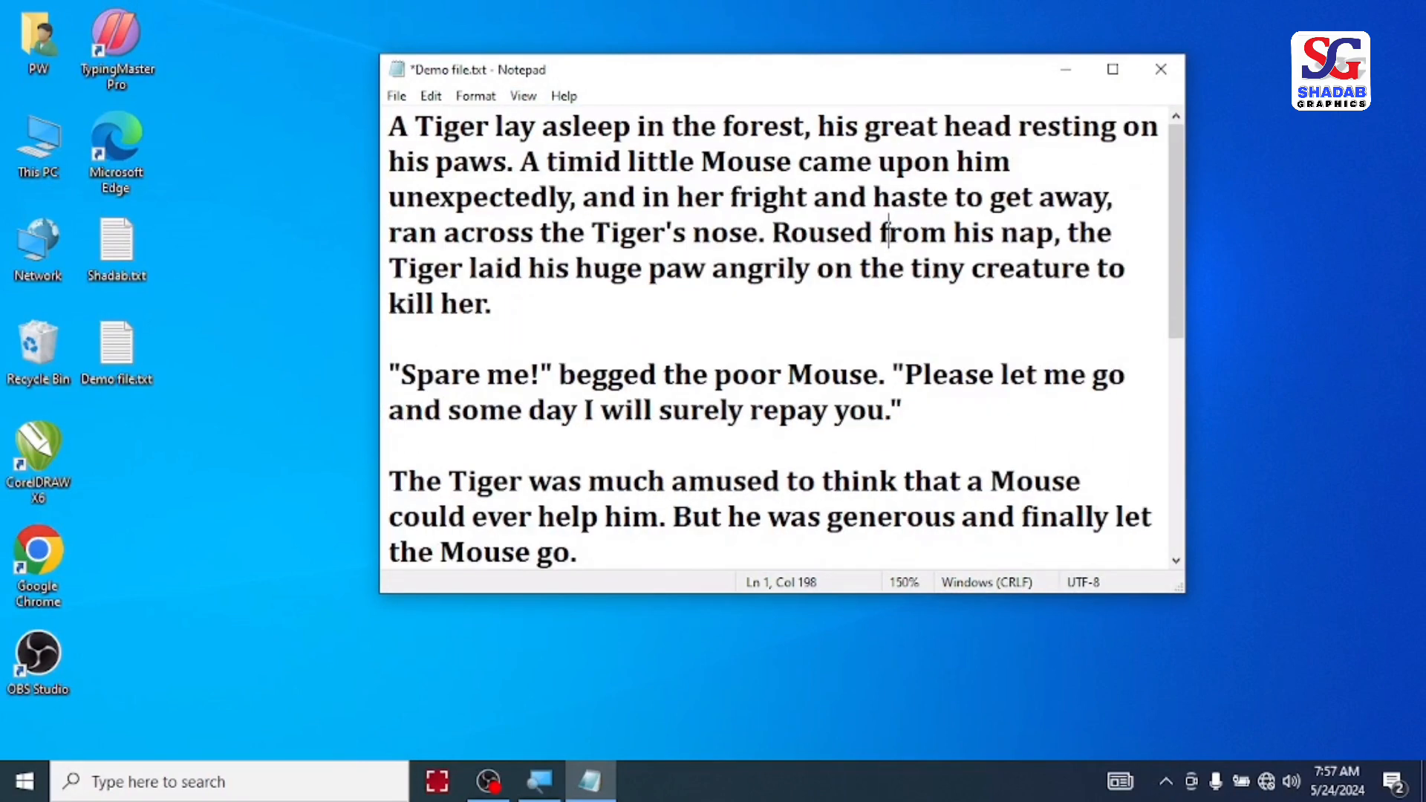
key("ctrl+minus")
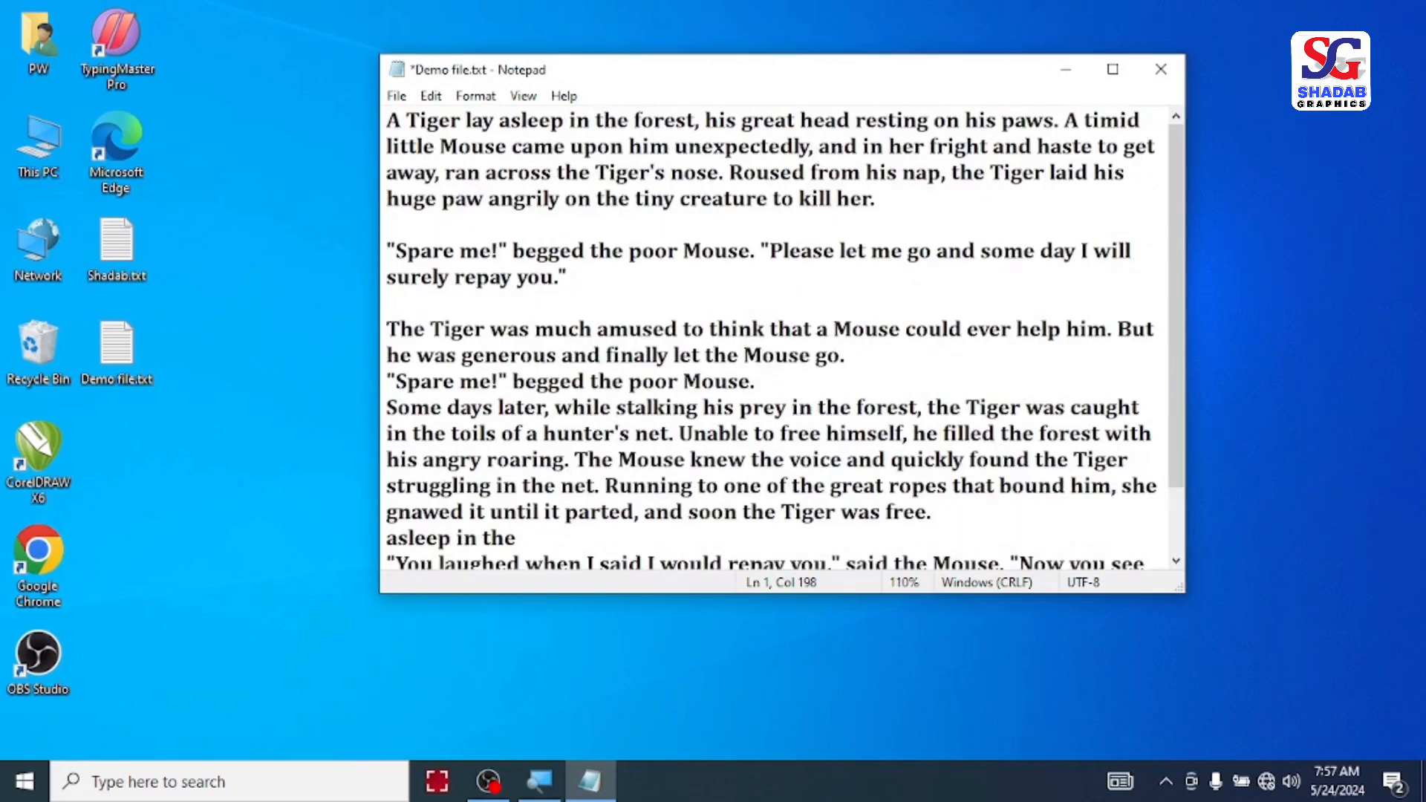
Step: Restore the default zoom level of the document
left_click(523, 96)
mouse_move(569, 120)
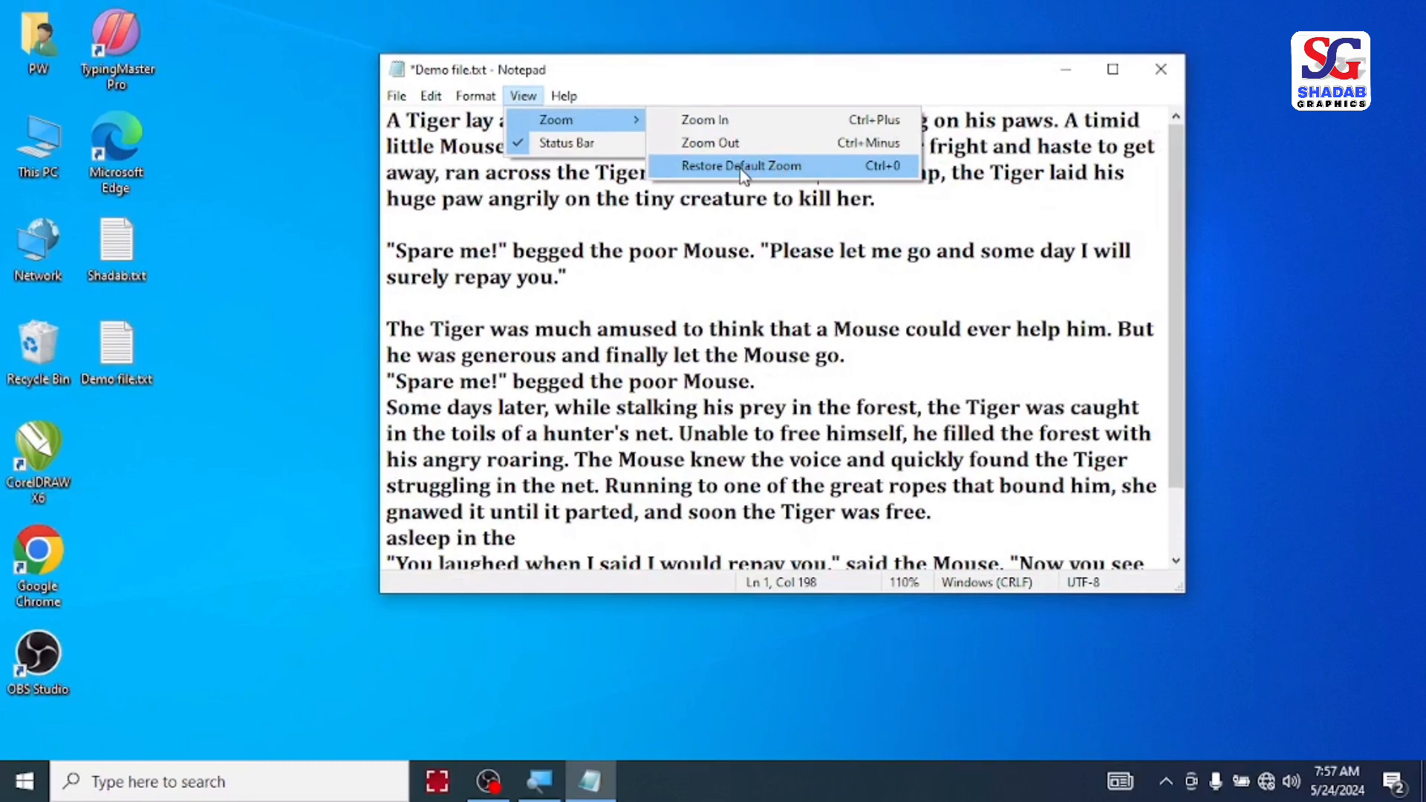
left_click(741, 165)
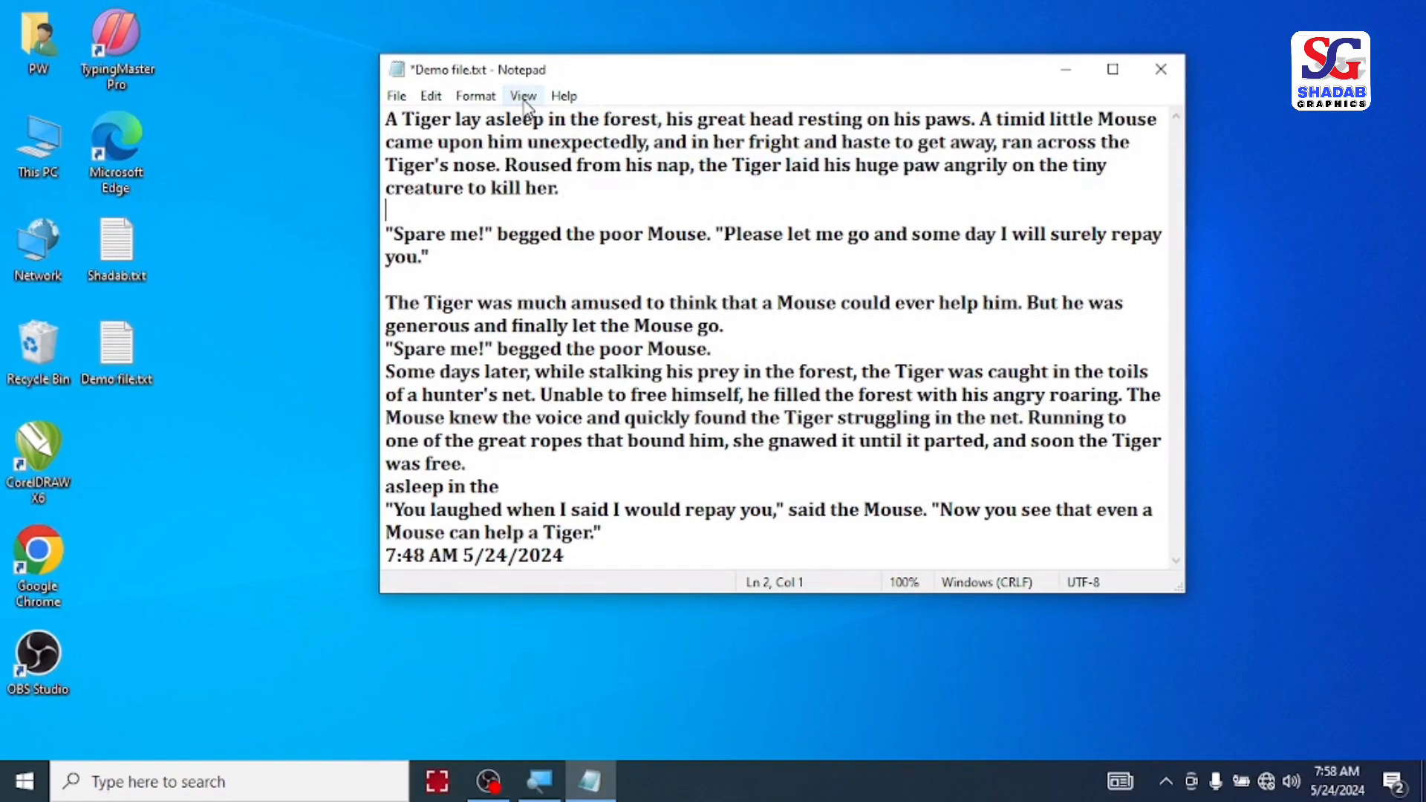
Step: Hide the status bar, show it again, and place the cursor at the end of the second paragraph
left_click(524, 100)
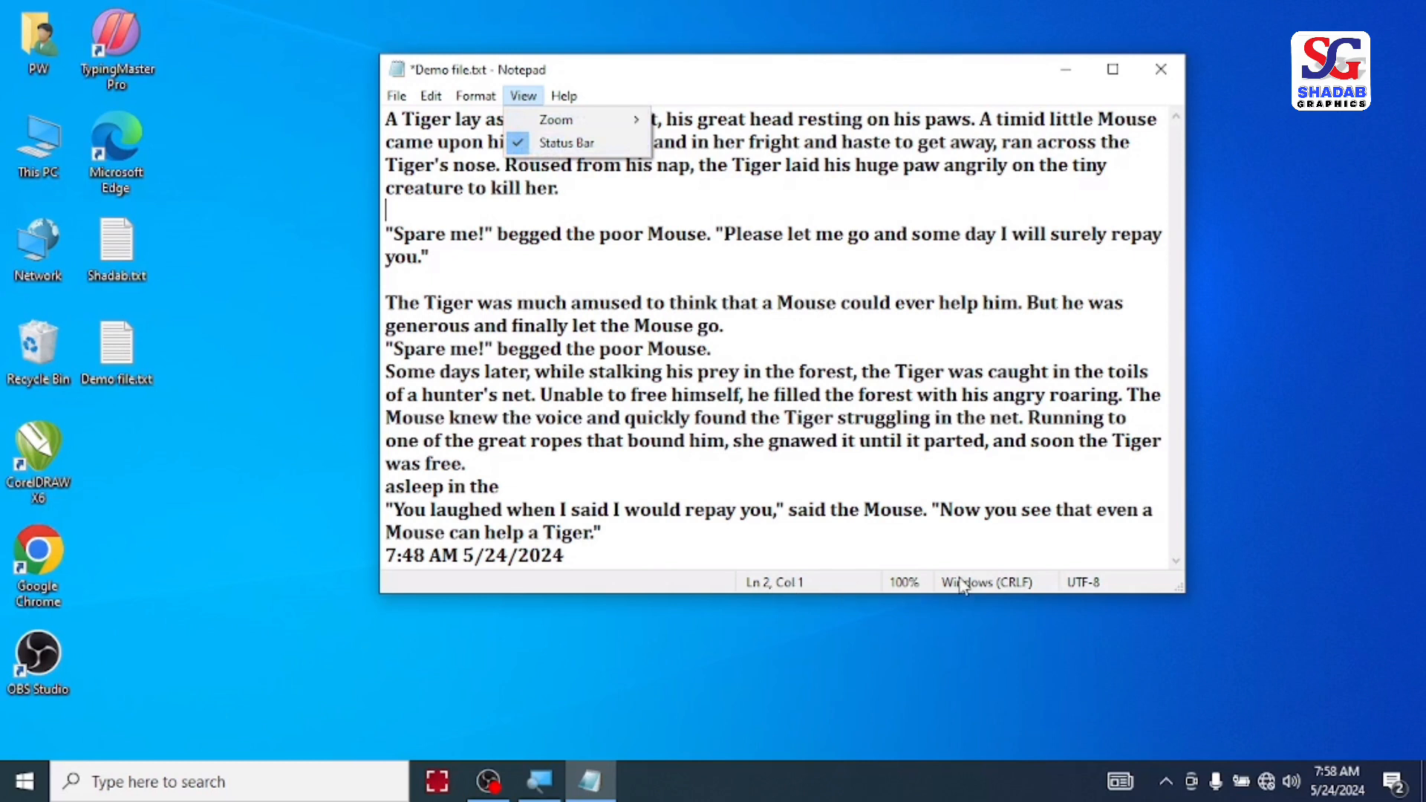
left_click(515, 141)
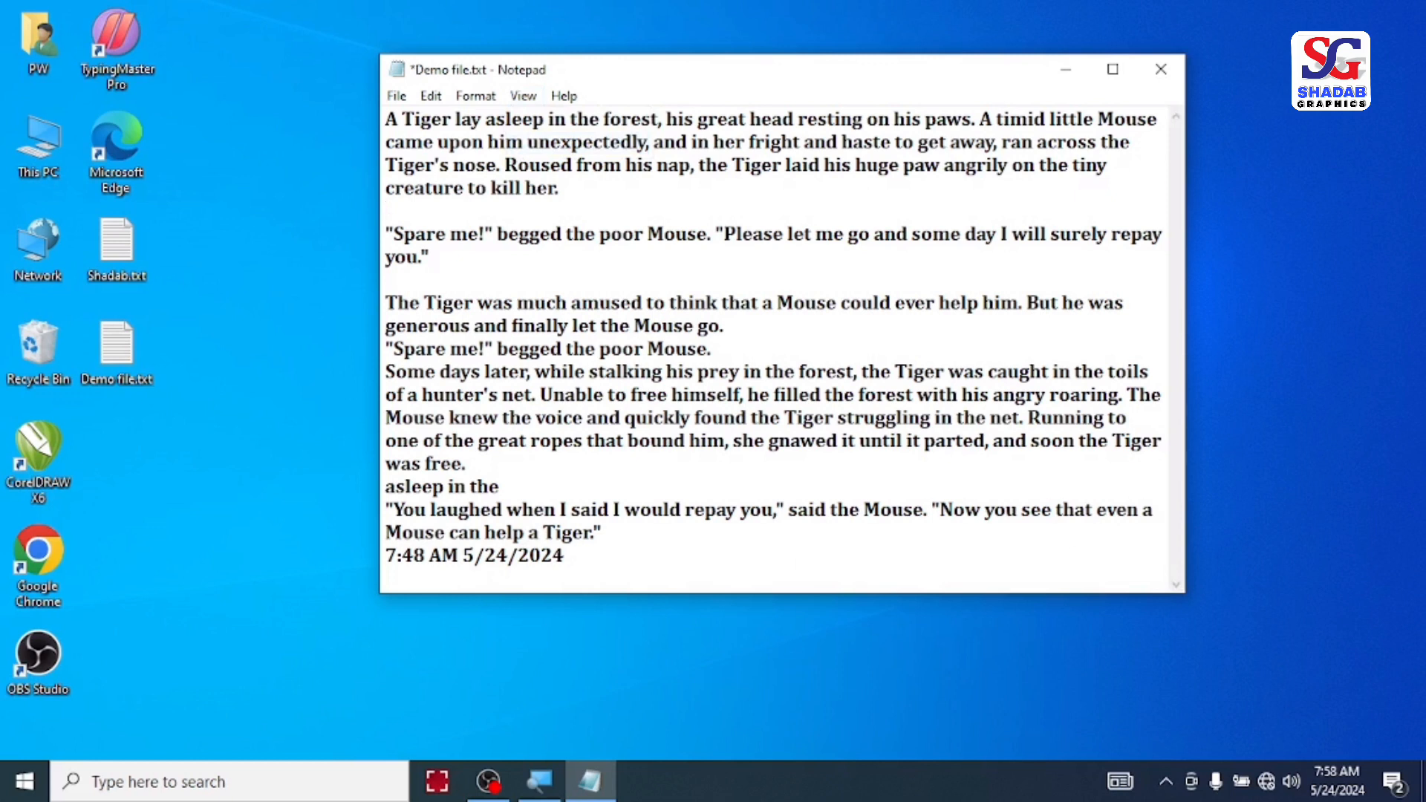
left_click(523, 98)
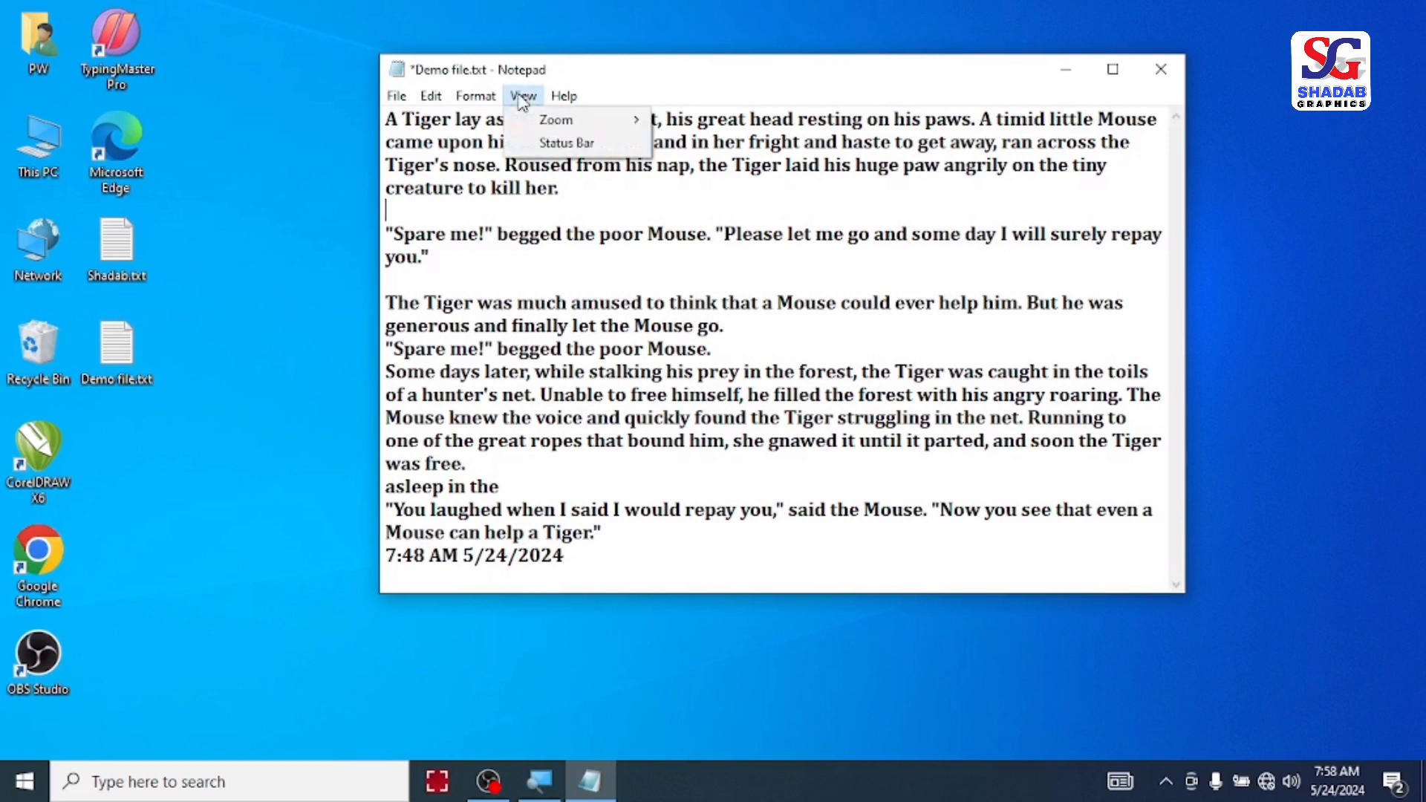
left_click(529, 148)
left_click(553, 257)
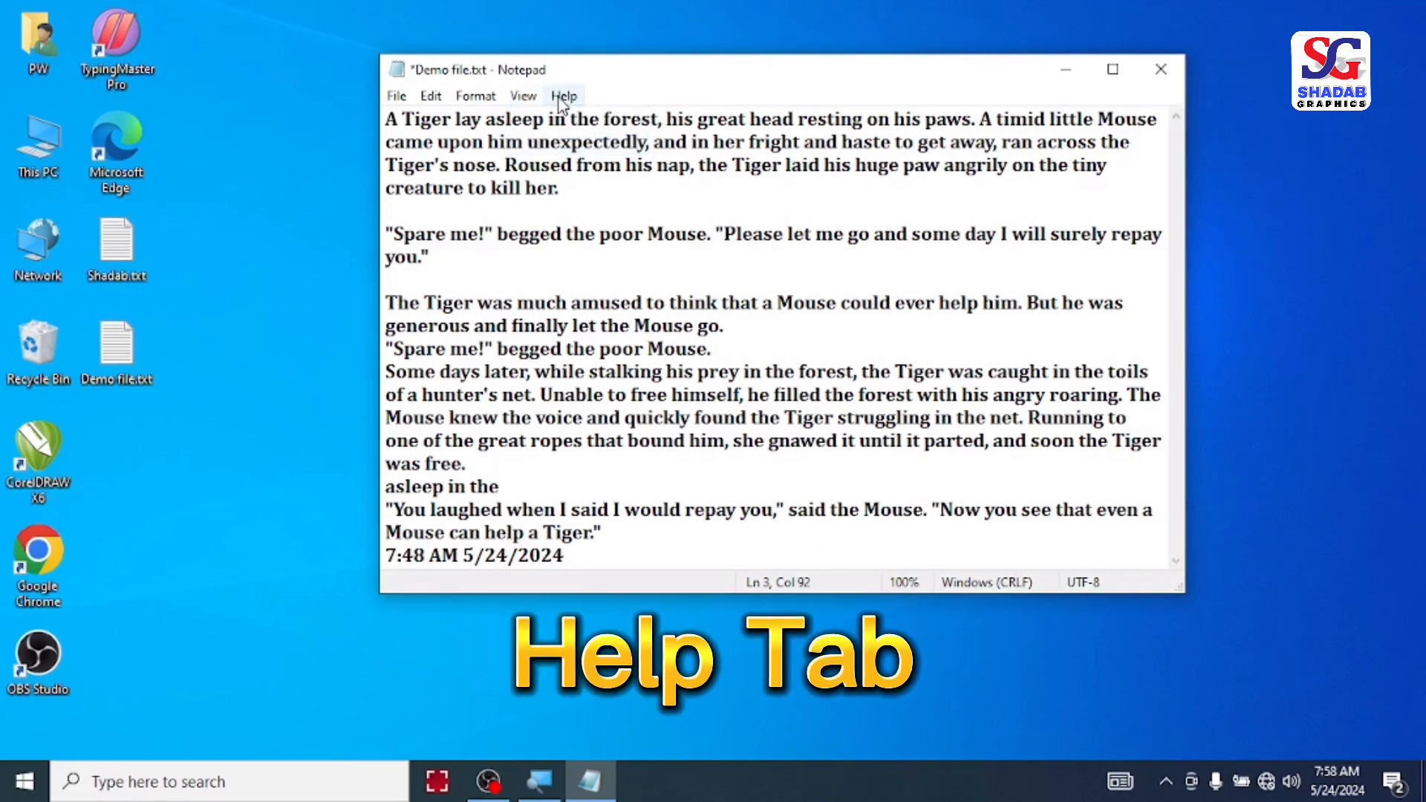
left_click(562, 98)
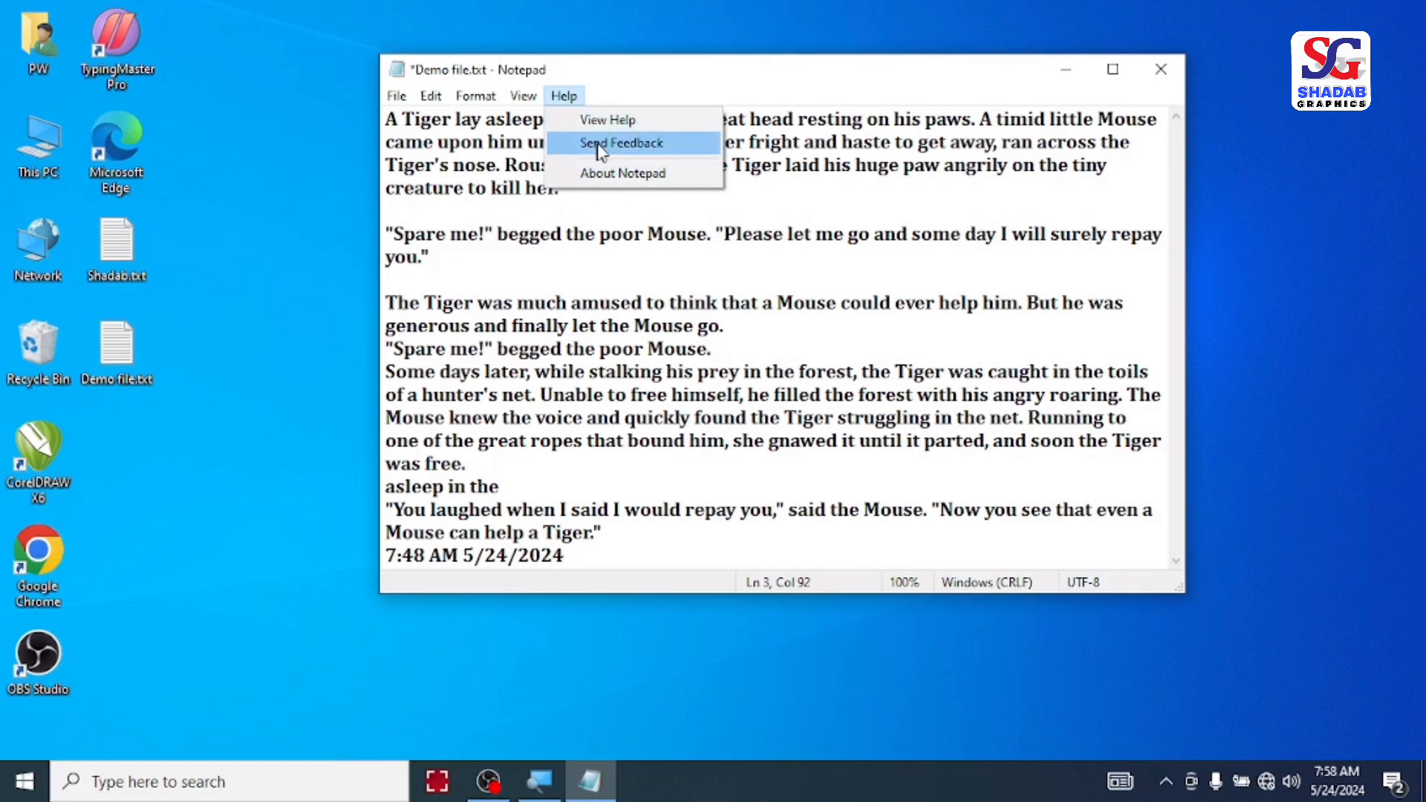
left_click(621, 254)
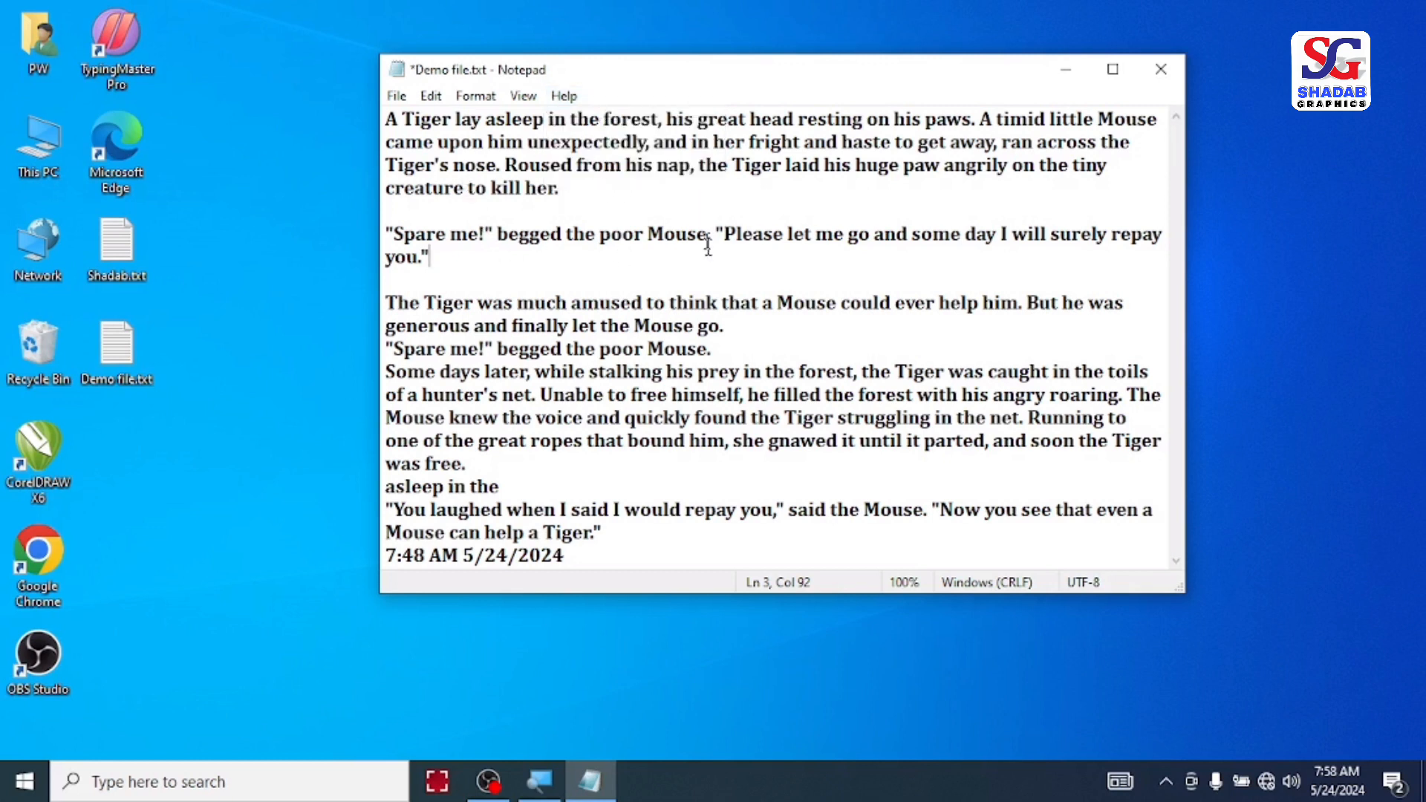